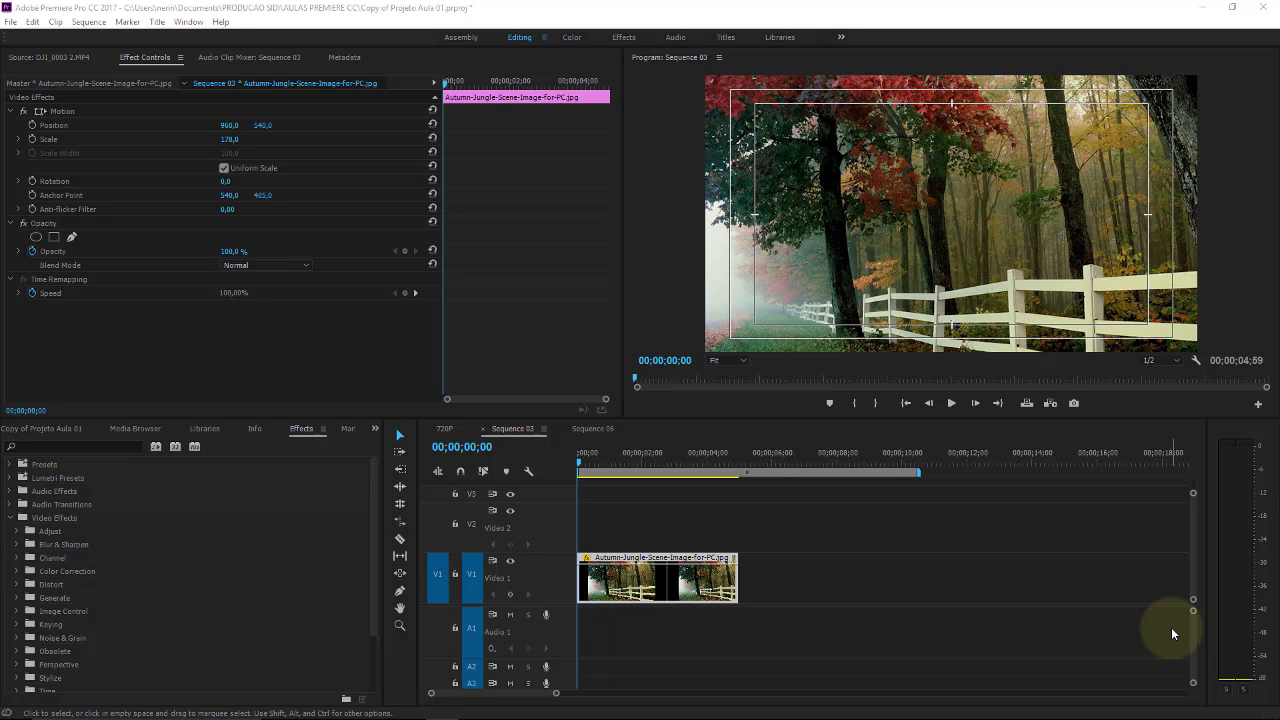
# Expand Video Effects > Blur & Sharpen and select the Camera Blur effect
pyautogui.click(19, 545)
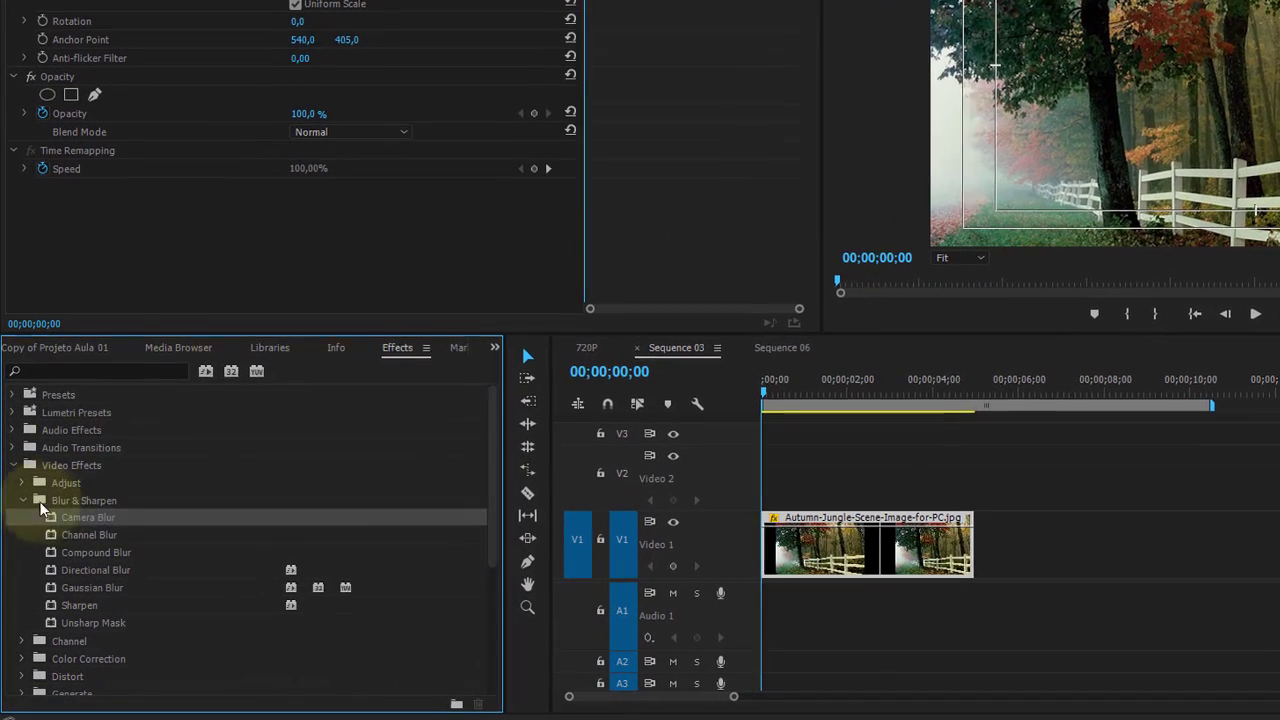
pyautogui.click(102, 557)
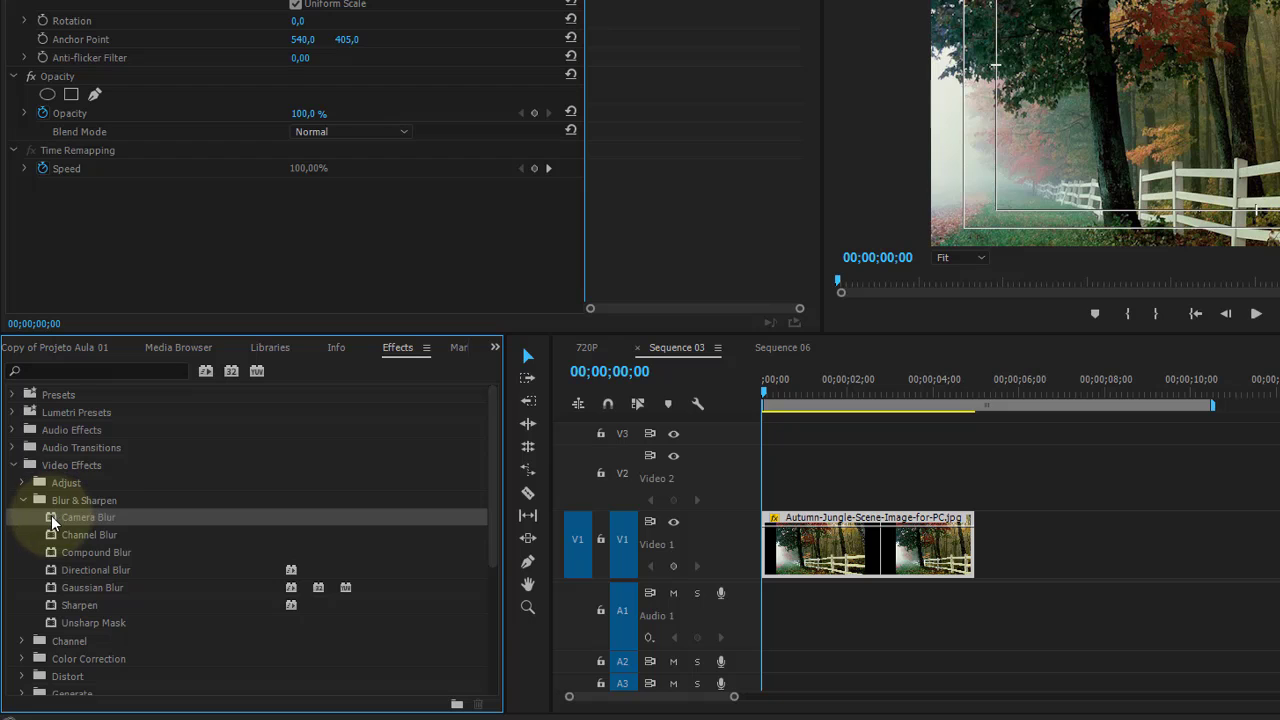
# Apply Camera Blur to the autumn forest clip on V1, try strengths, and leave Percent Blur at 0
pyautogui.moveTo(53, 522); pyautogui.dragTo(809, 547)
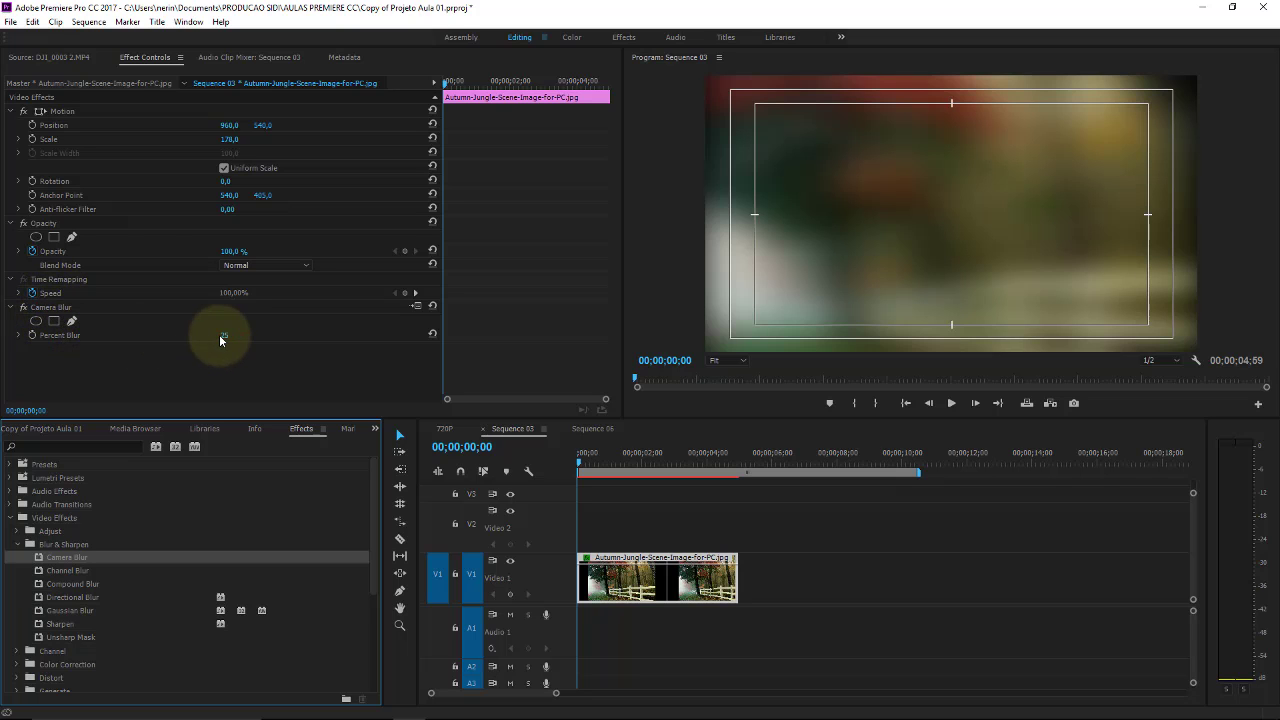
pyautogui.moveTo(221, 338)
pyautogui.mouseDown()
pyautogui.moveTo(197, 343)
pyautogui.moveTo(227, 335)
pyautogui.mouseUp()
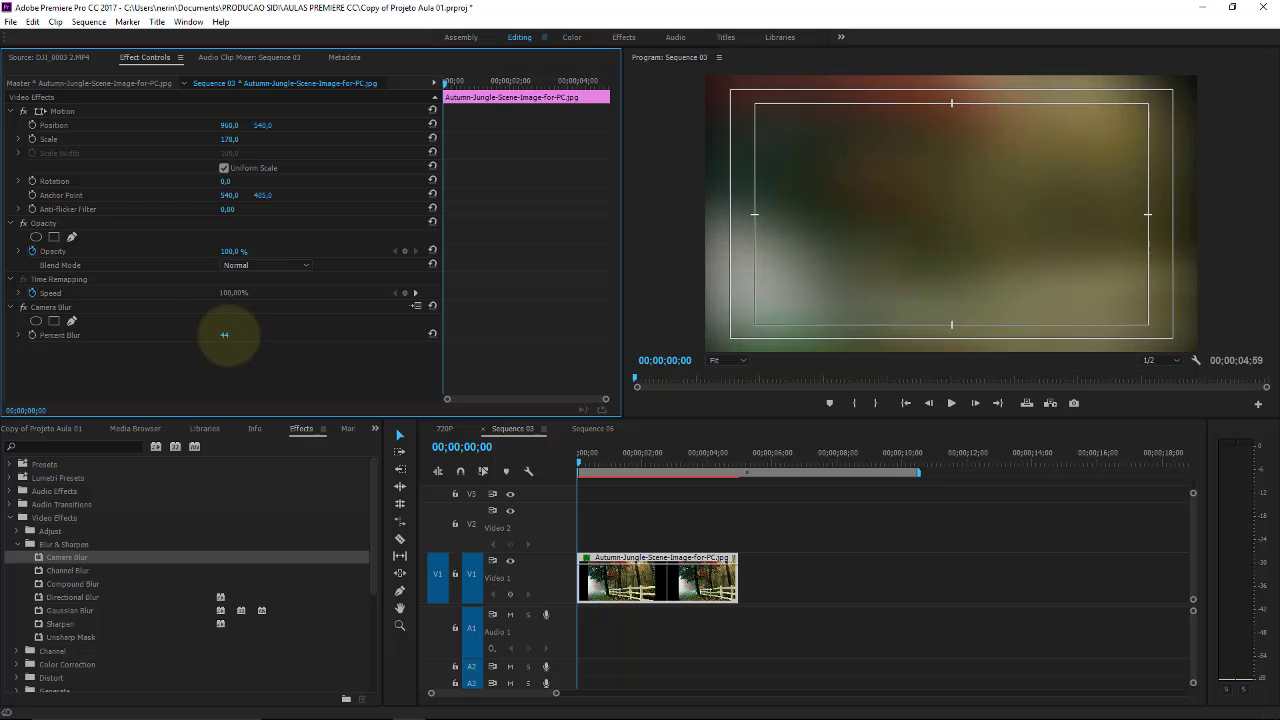
pyautogui.moveTo(224, 335)
pyautogui.mouseDown()
pyautogui.moveTo(212, 322)
pyautogui.moveTo(121, 336)
pyautogui.mouseUp()
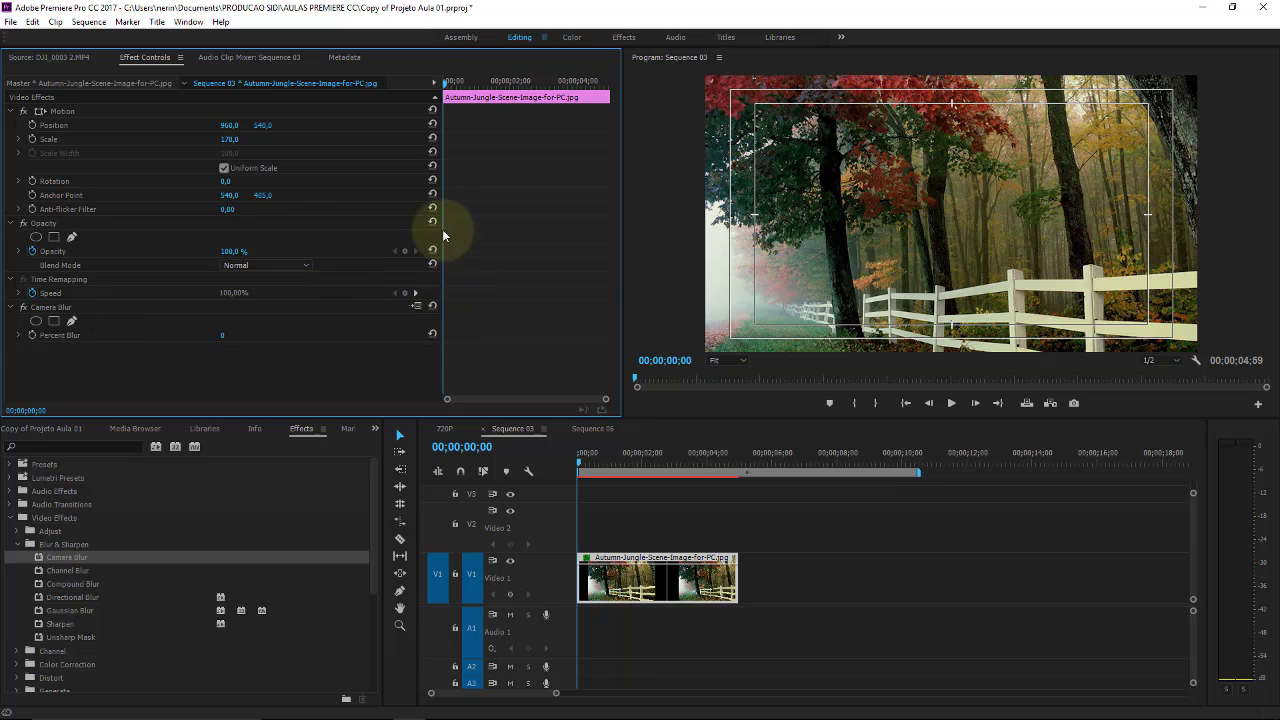
# Keyframe Percent Blur at 70 at the start and 0 at 02;23
pyautogui.click(32, 336)
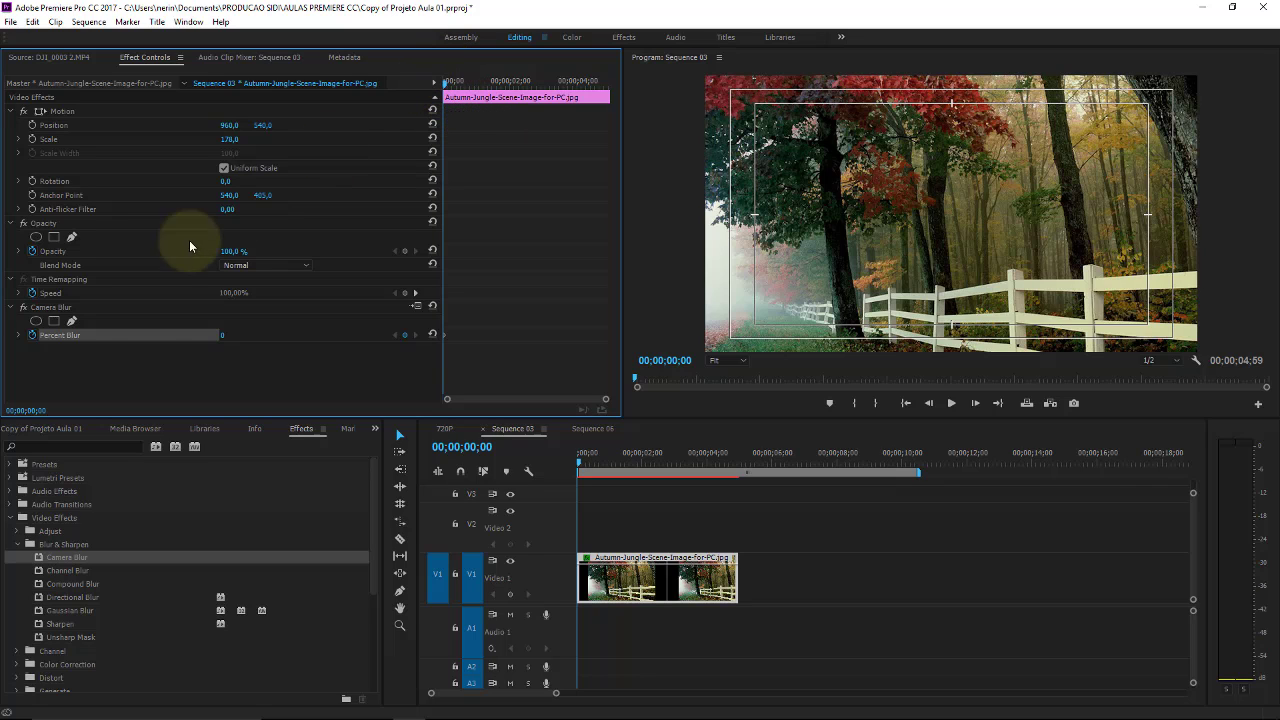
pyautogui.moveTo(226, 339); pyautogui.dragTo(272, 335)
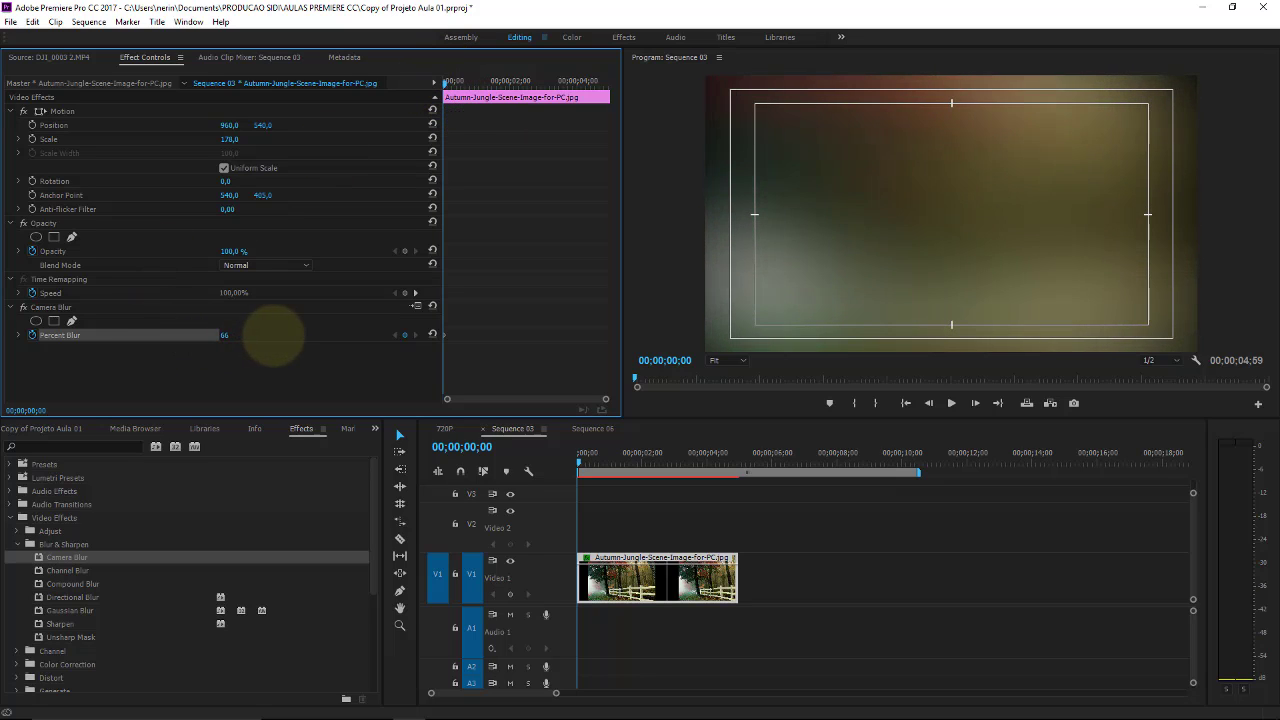
pyautogui.moveTo(580, 457); pyautogui.dragTo(654, 460)
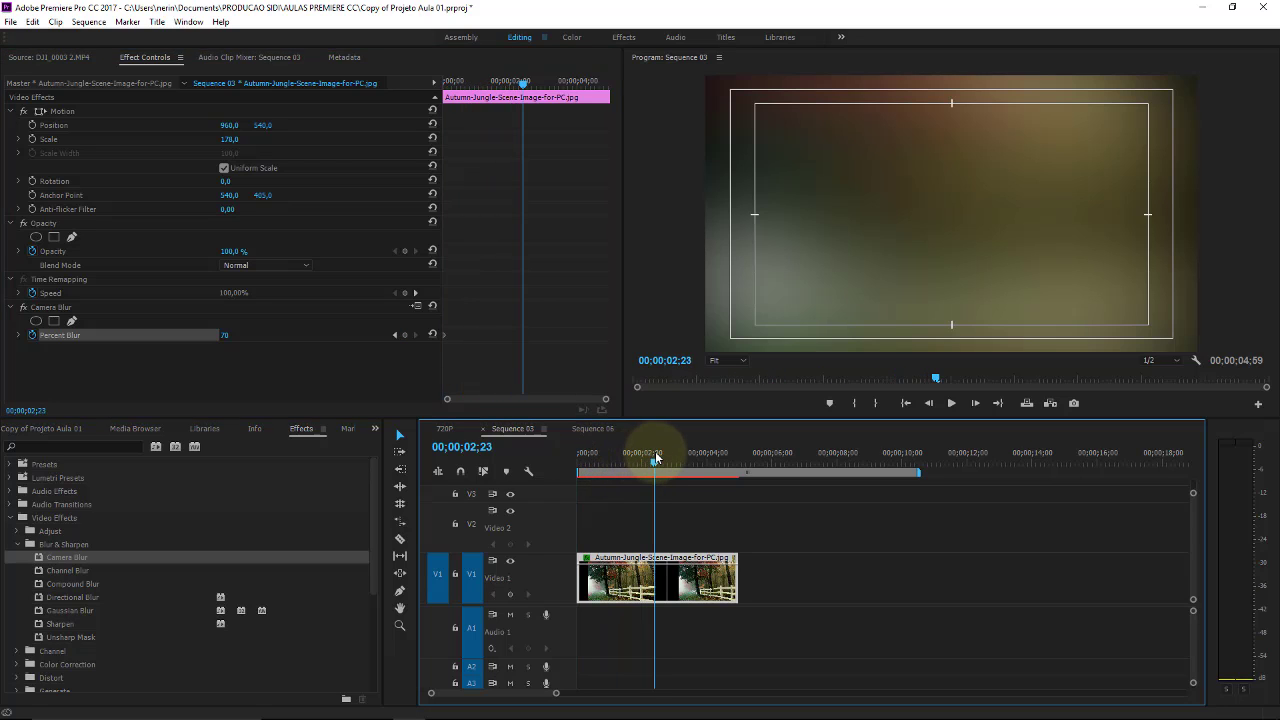
pyautogui.click(404, 337)
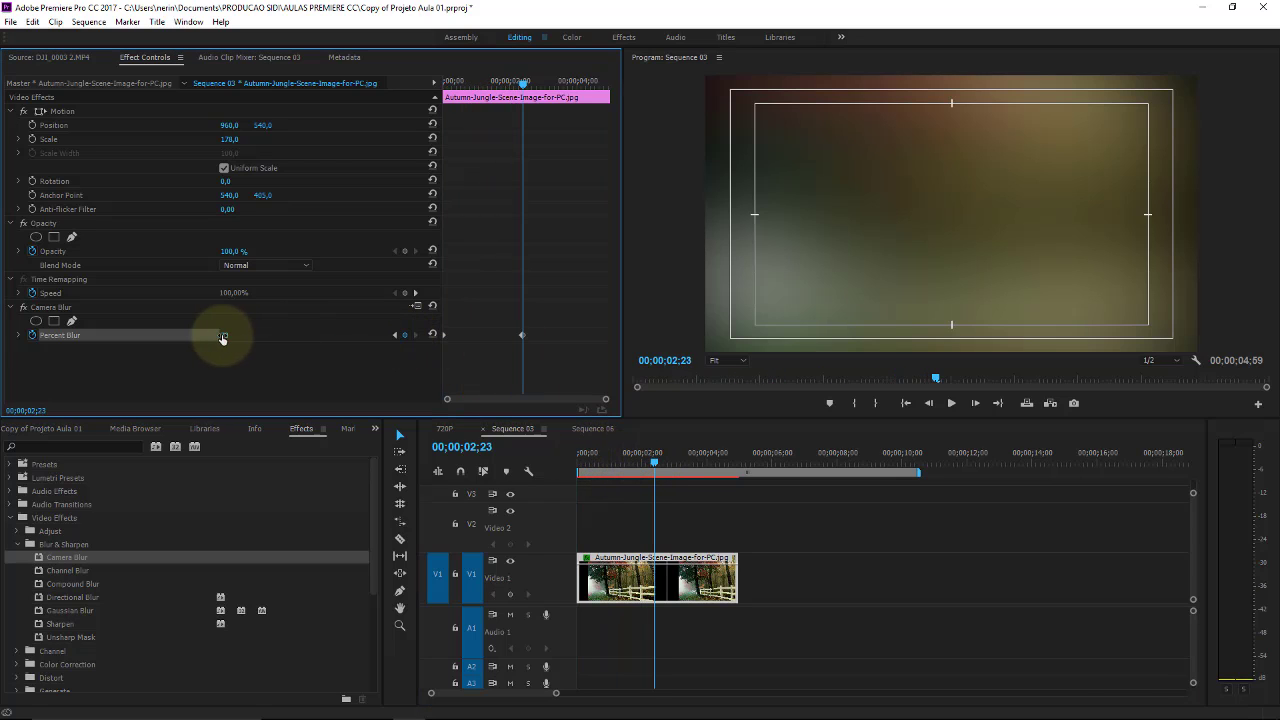
pyautogui.moveTo(223, 335); pyautogui.dragTo(100, 333)
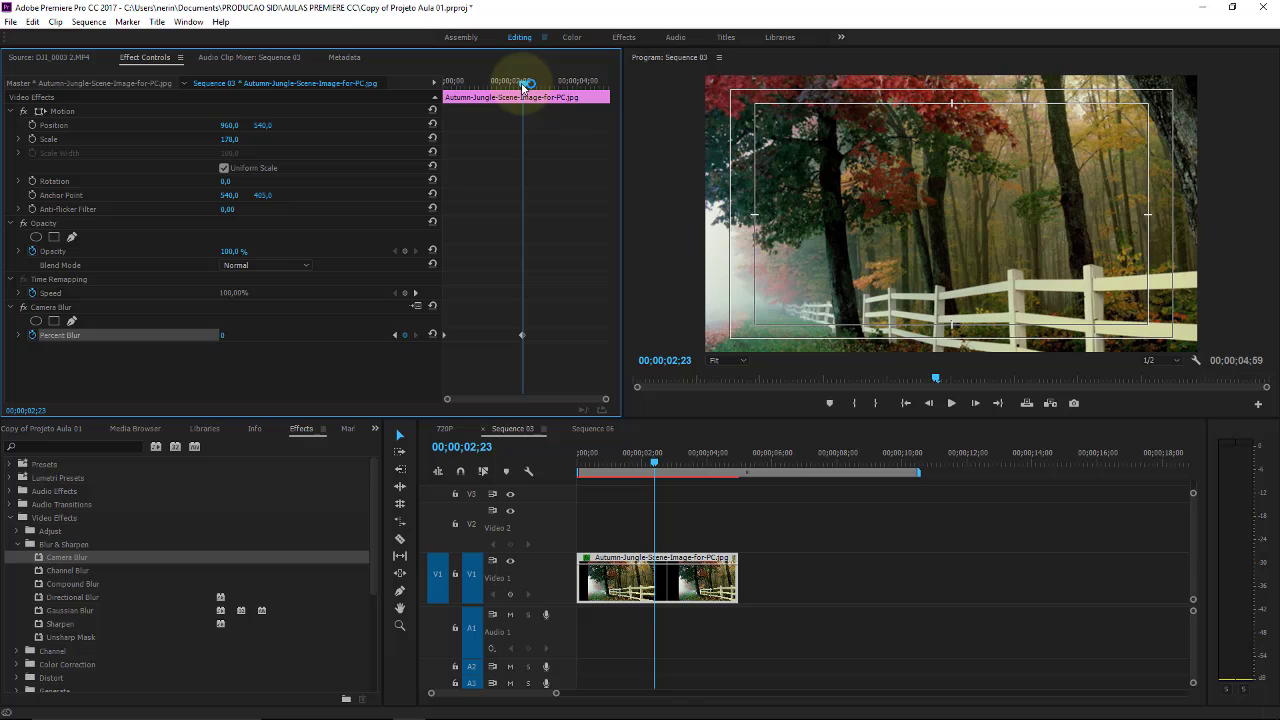
pyautogui.moveTo(522, 86); pyautogui.dragTo(609, 101)
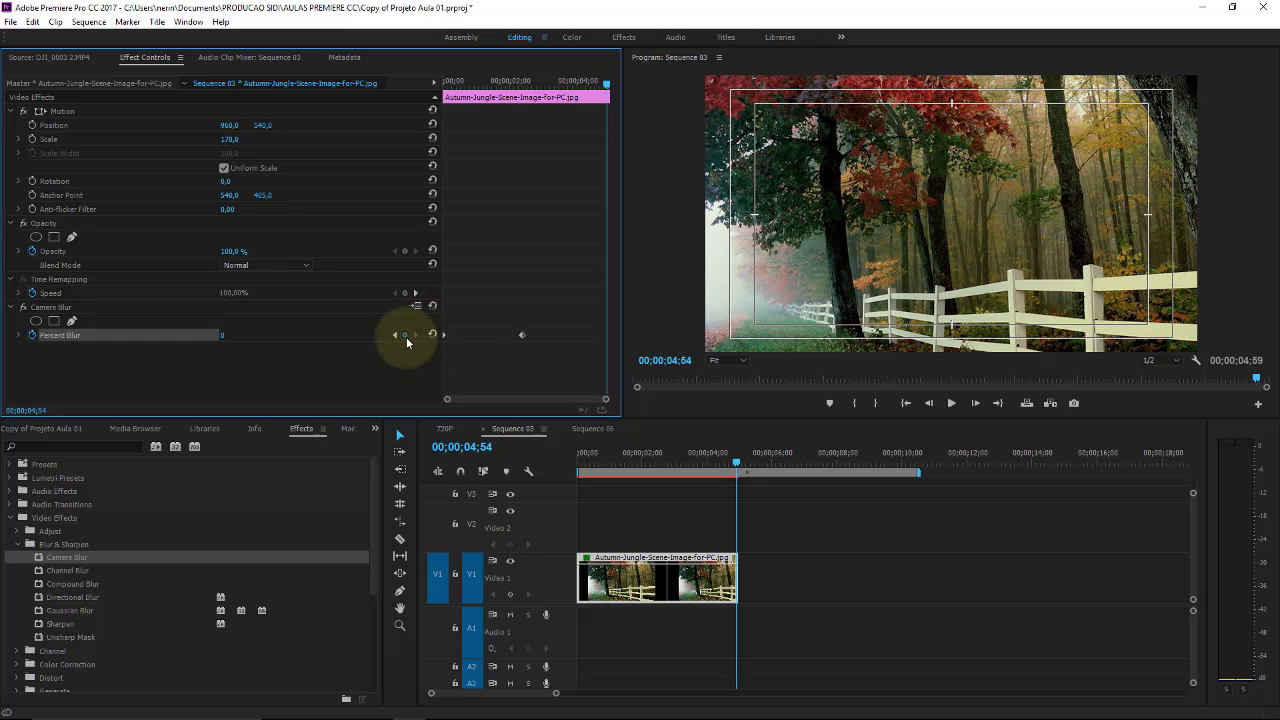
# Add a Percent Blur keyframe of 100 at the clip's end, 04;54
pyautogui.click(406, 336)
pyautogui.click(225, 335)
pyautogui.write('100')
pyautogui.press('Return')
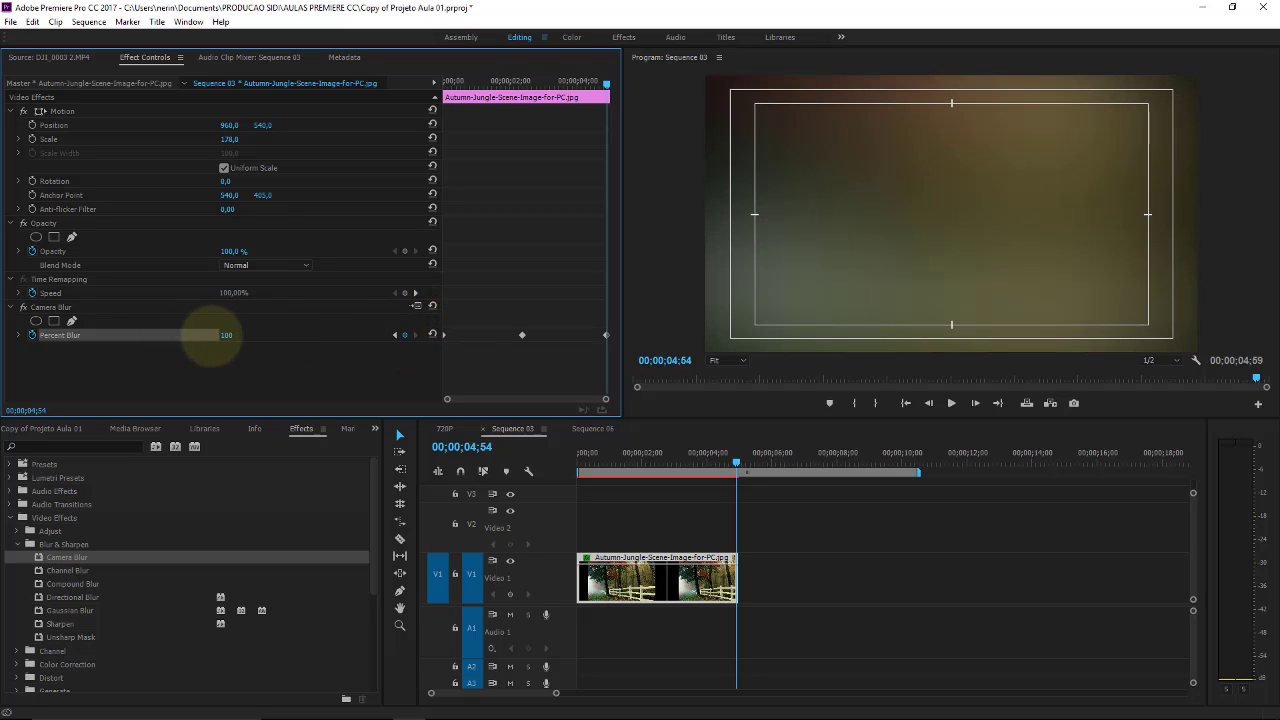
# Play the sequence from the start to preview the blur animation
pyautogui.click(512, 430)
pyautogui.press('Home')
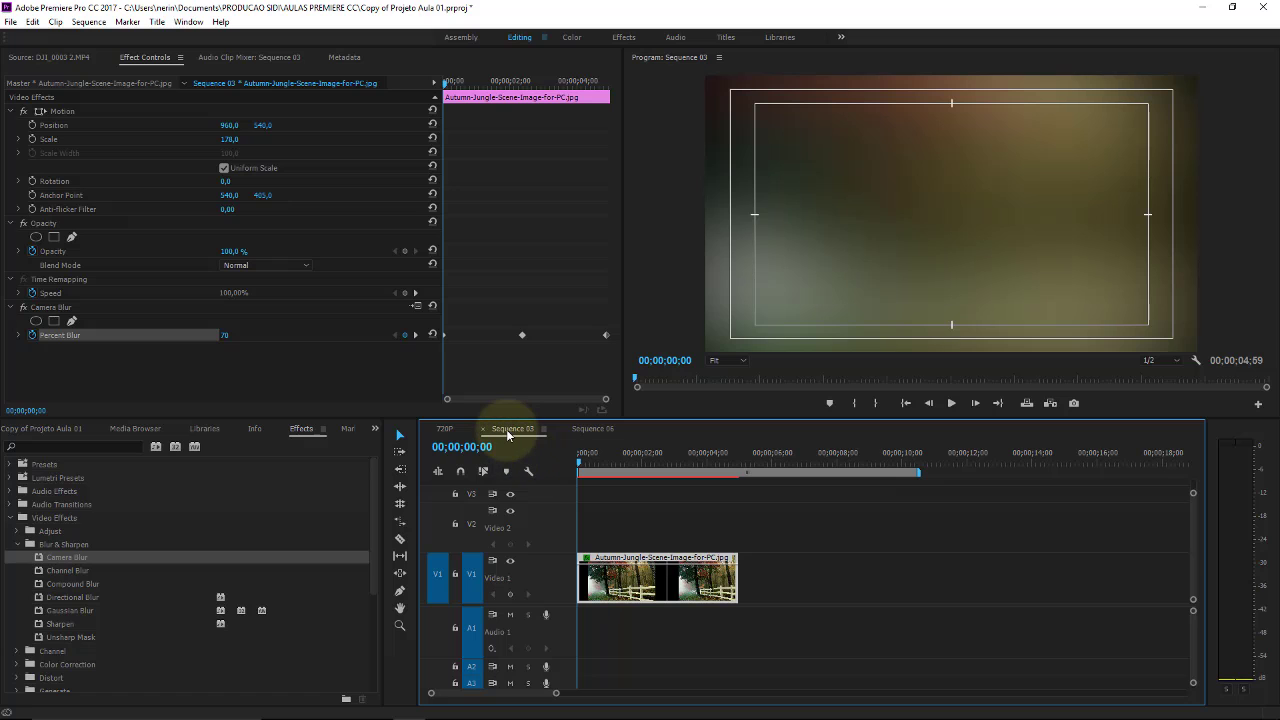
pyautogui.press('space')
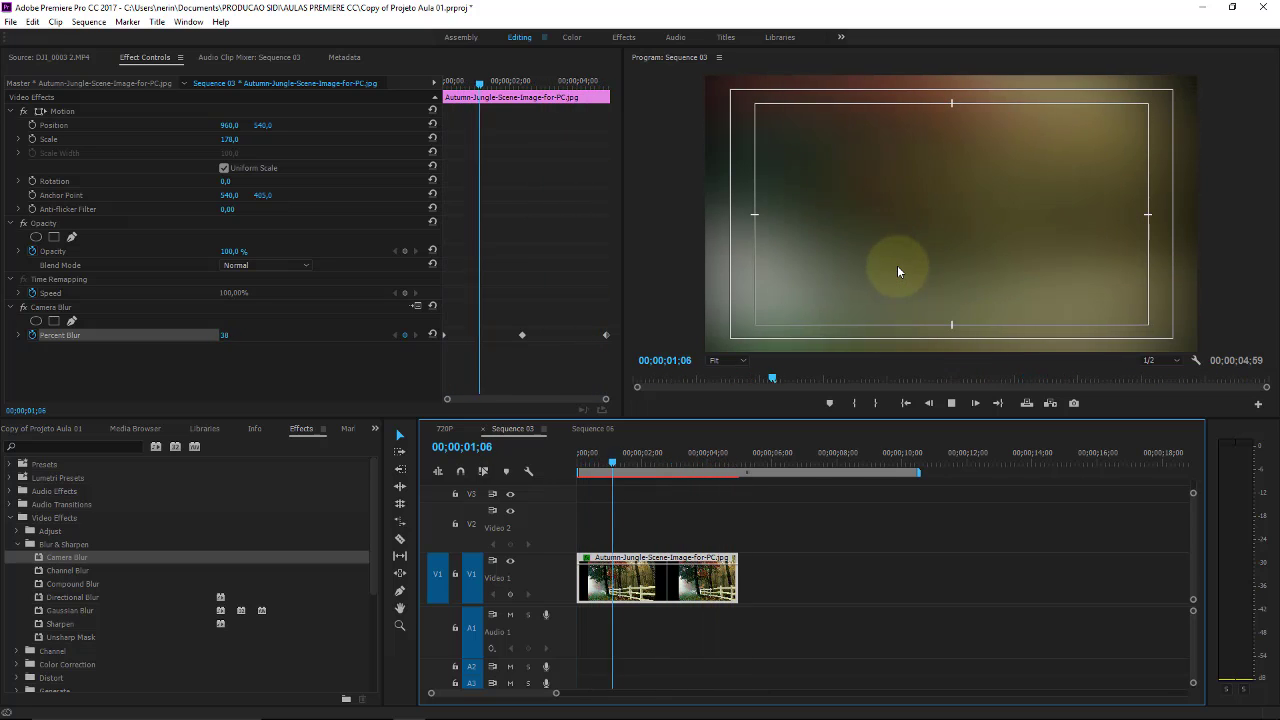
pyautogui.press('space')
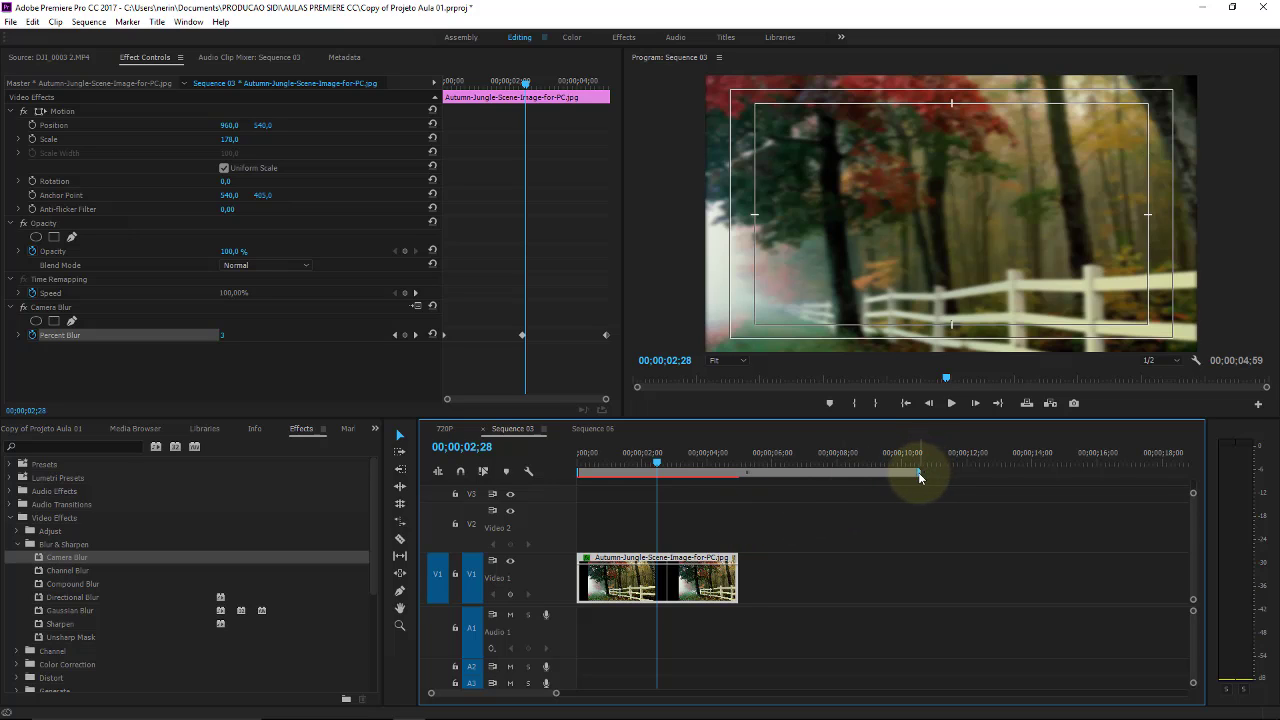
# Trim the work area so it ends at the clip's end, about 5 seconds
pyautogui.moveTo(914, 466); pyautogui.dragTo(748, 466)
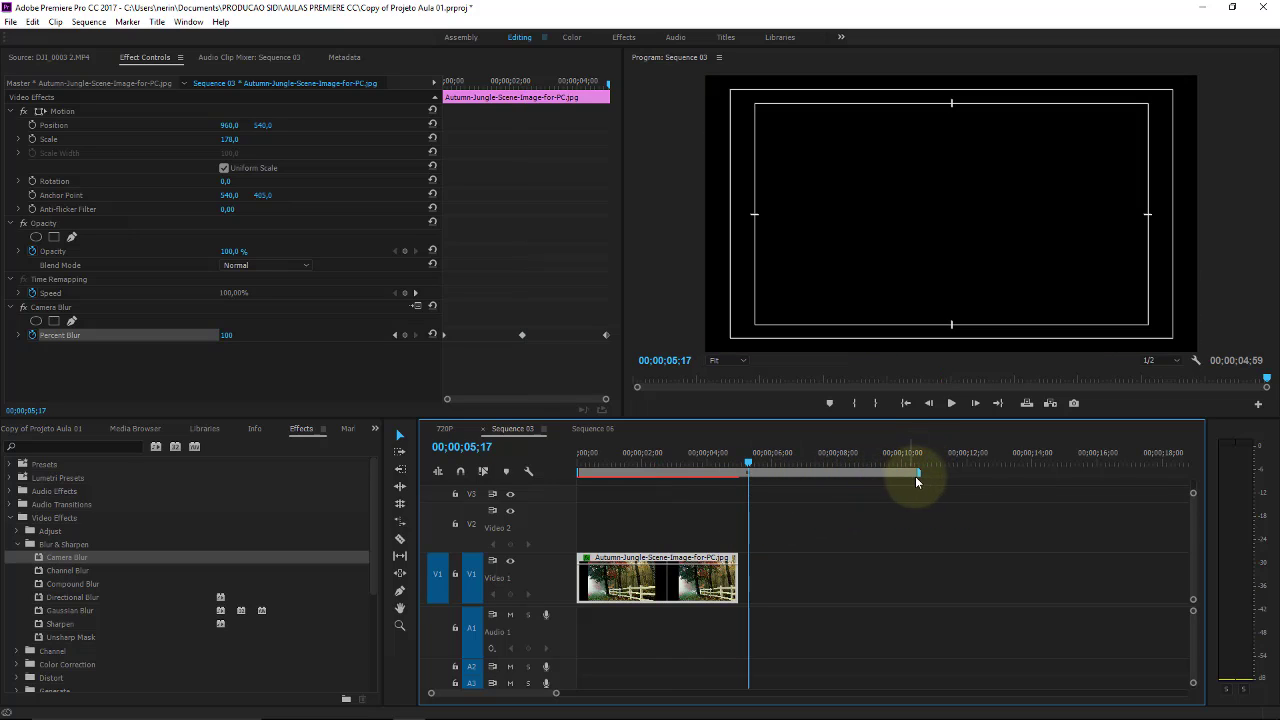
pyautogui.moveTo(918, 472); pyautogui.dragTo(738, 476)
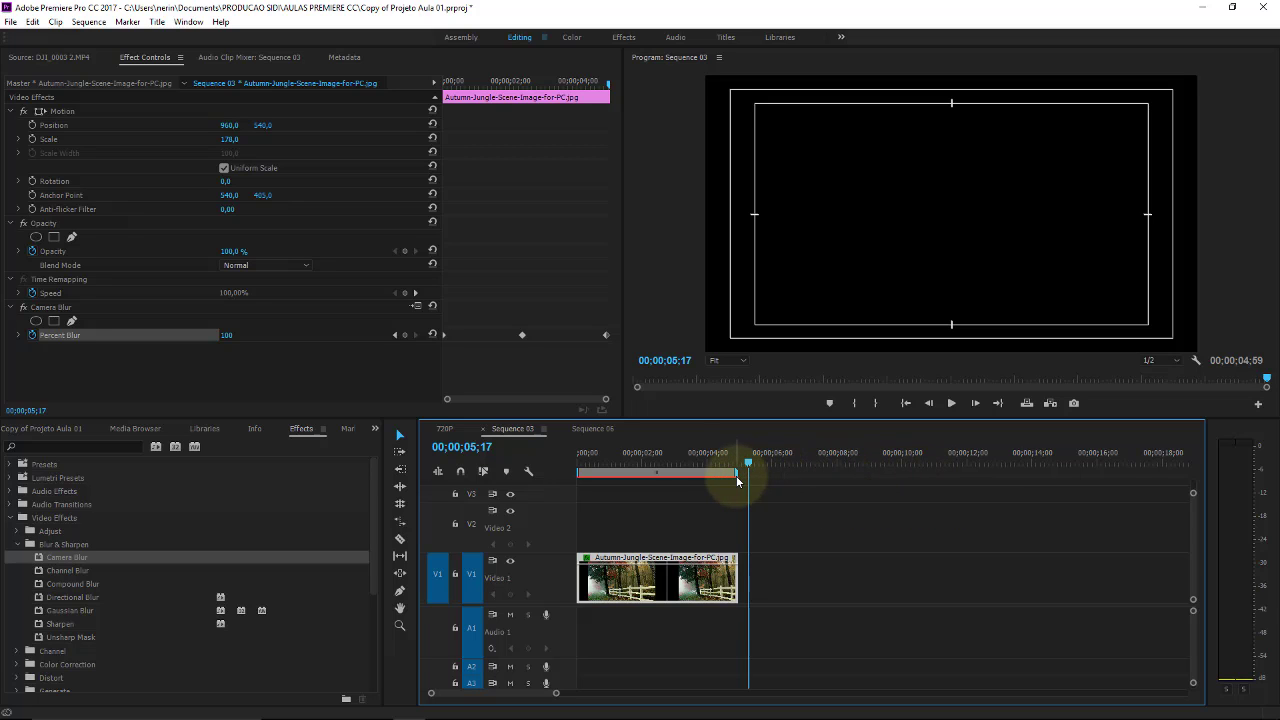
pyautogui.click(655, 462)
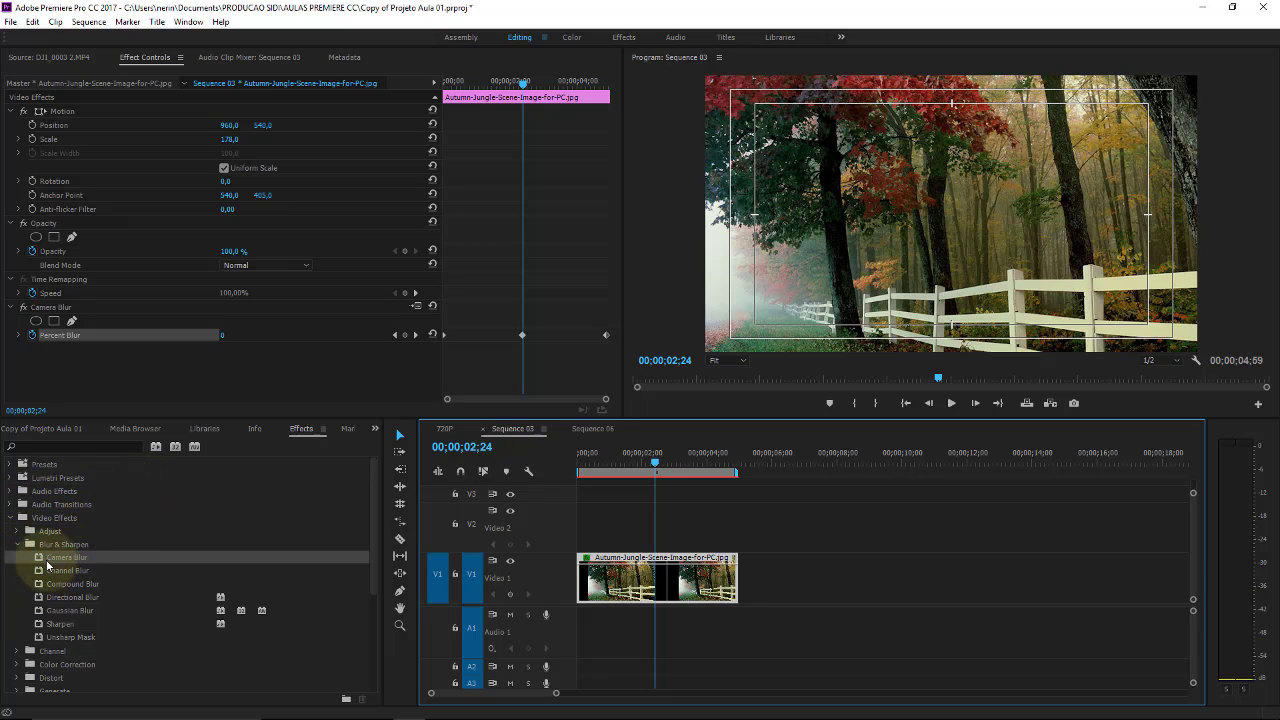
# Render the entire work area via the Sequence menu
pyautogui.click(89, 21)
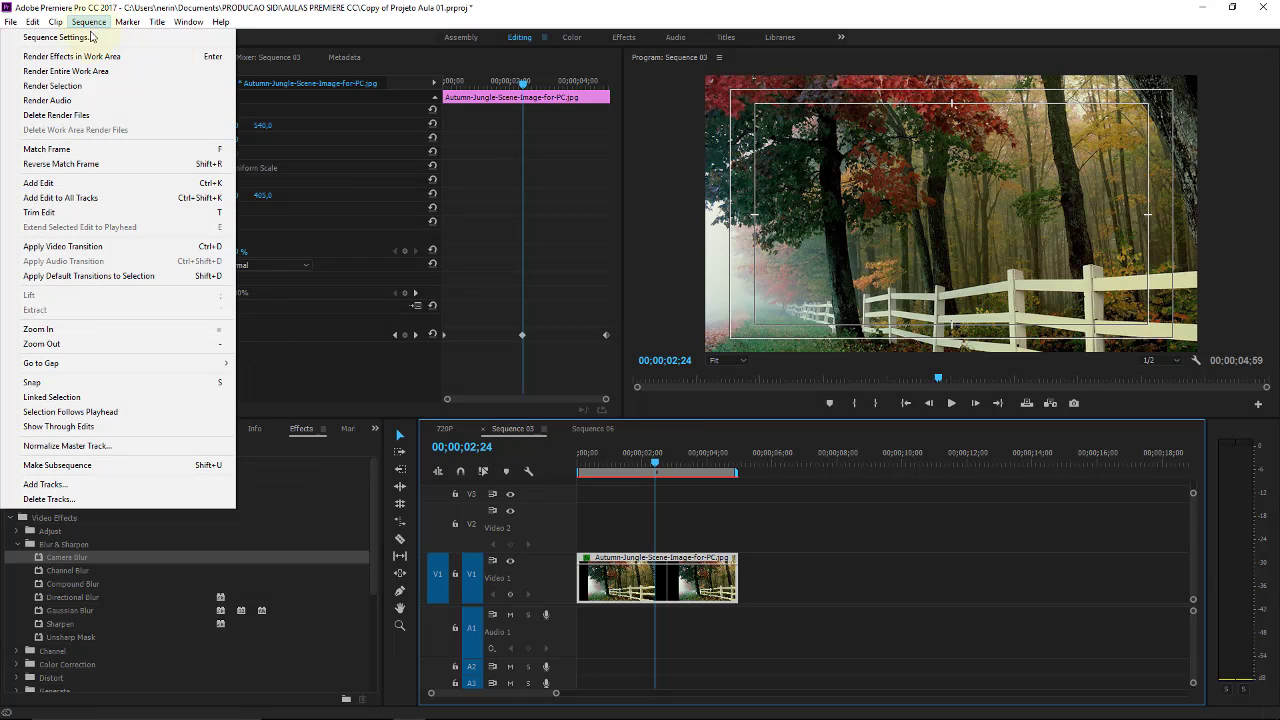
pyautogui.click(115, 78)
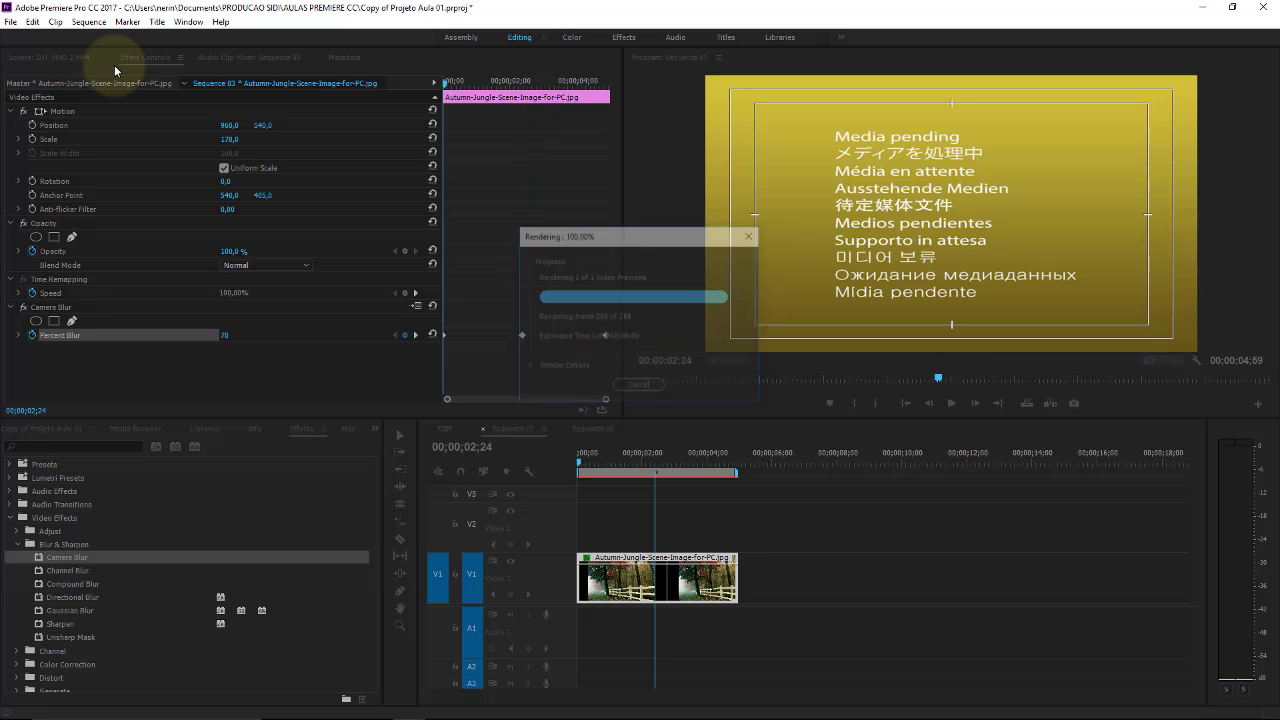
pyautogui.press('space')
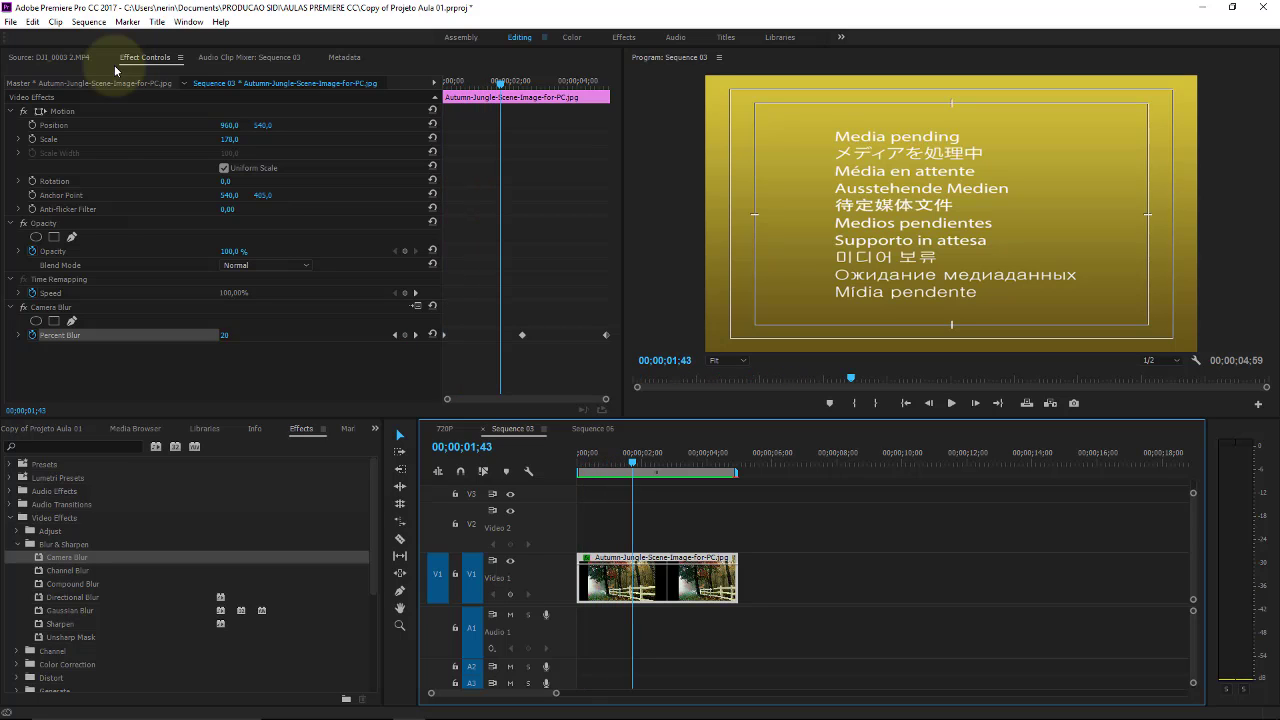
# Shift the autumn clip a few frames later on Video 1 and play the rendered preview
pyautogui.click(580, 456)
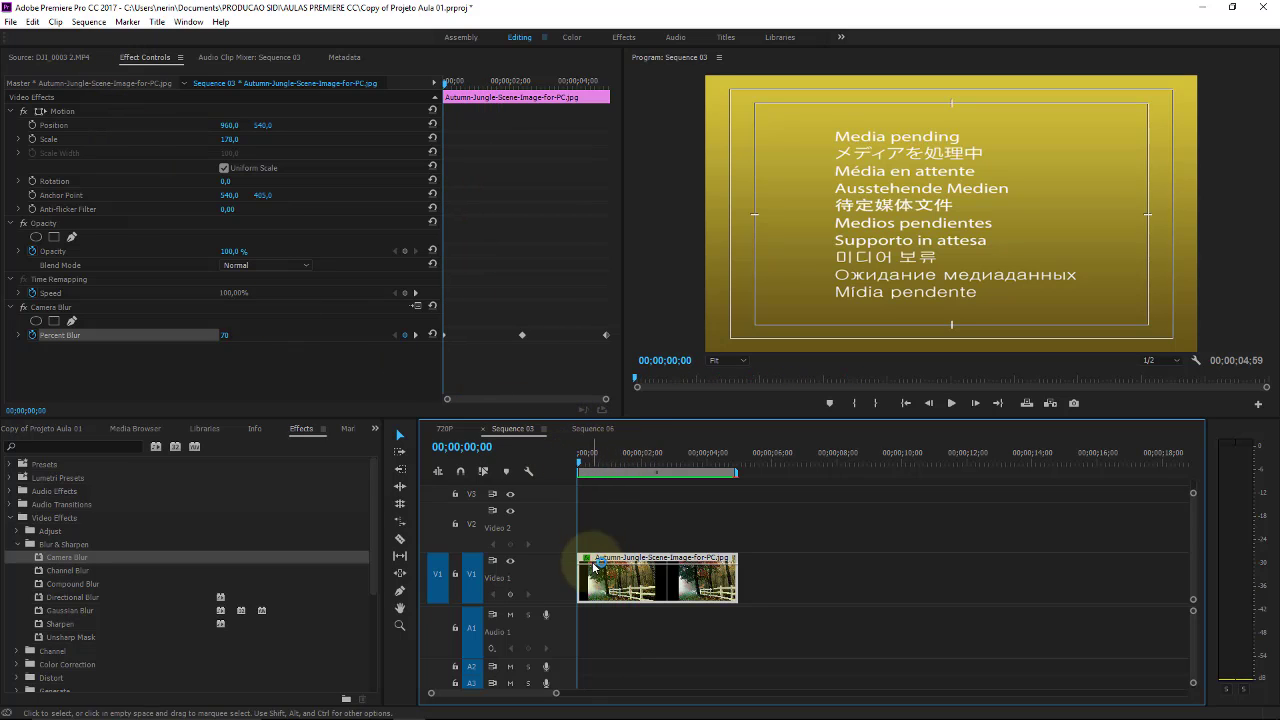
pyautogui.moveTo(606, 578); pyautogui.dragTo(620, 580)
pyautogui.click(590, 458)
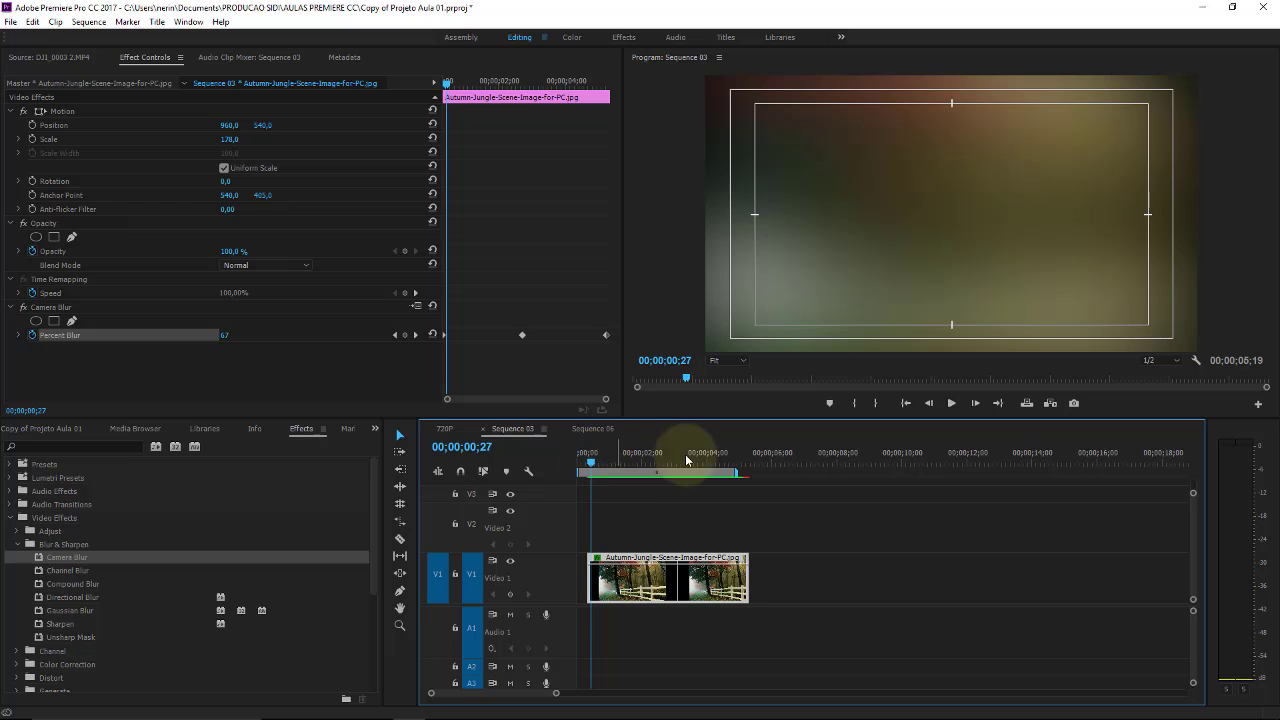
pyautogui.press('space')
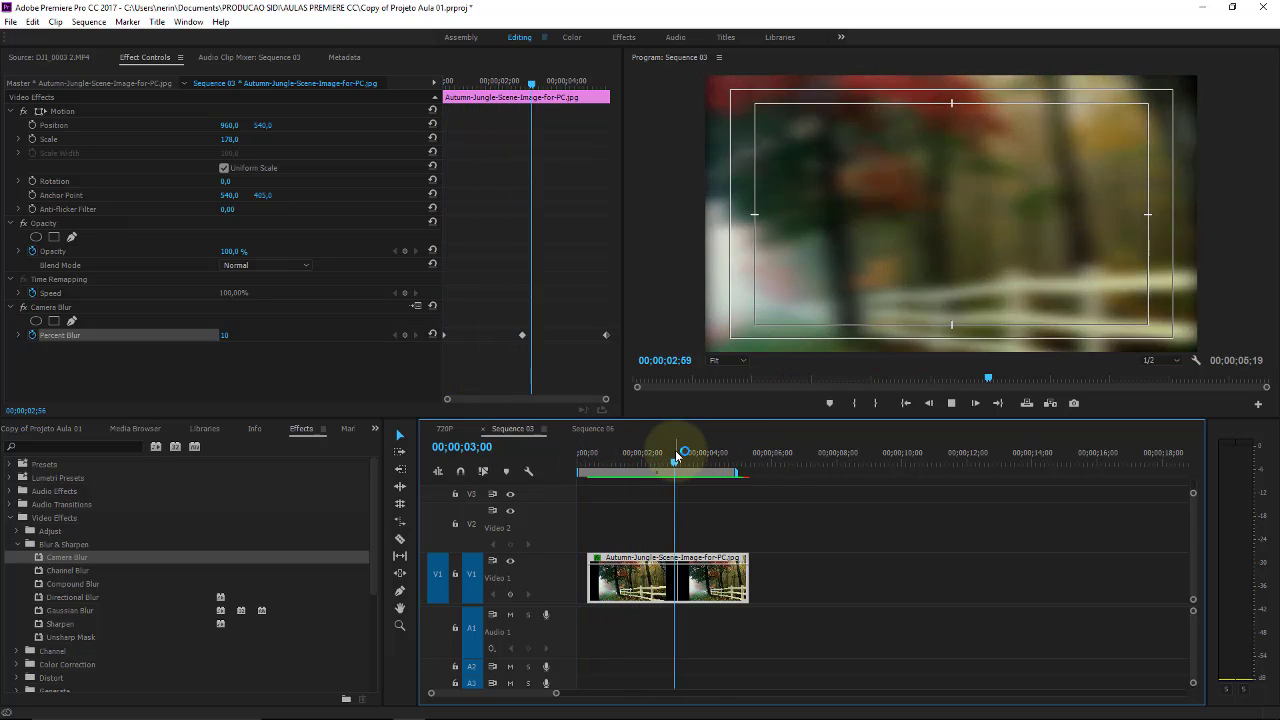
pyautogui.press('space')
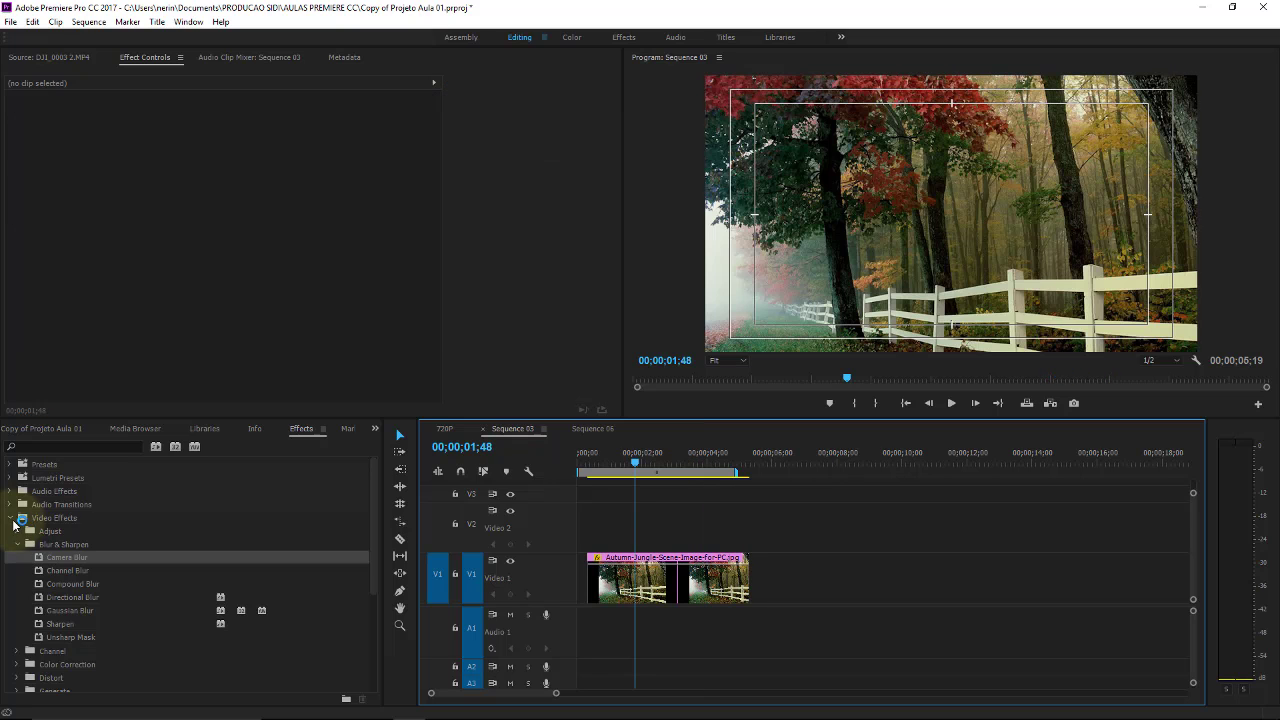
# Place Title 03 on Video 2 and lengthen it to match the forest clip
pyautogui.moveTo(621, 466); pyautogui.dragTo(646, 463)
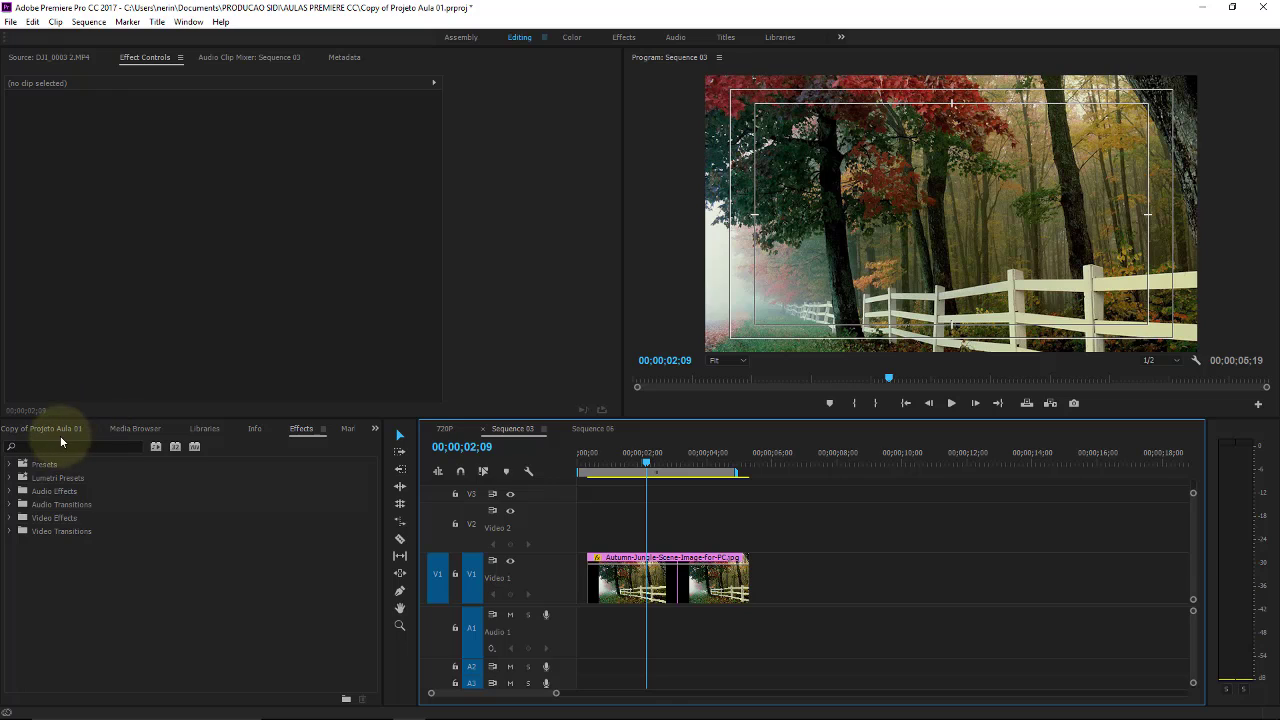
pyautogui.click(55, 428)
pyautogui.moveTo(370, 520); pyautogui.dragTo(373, 556)
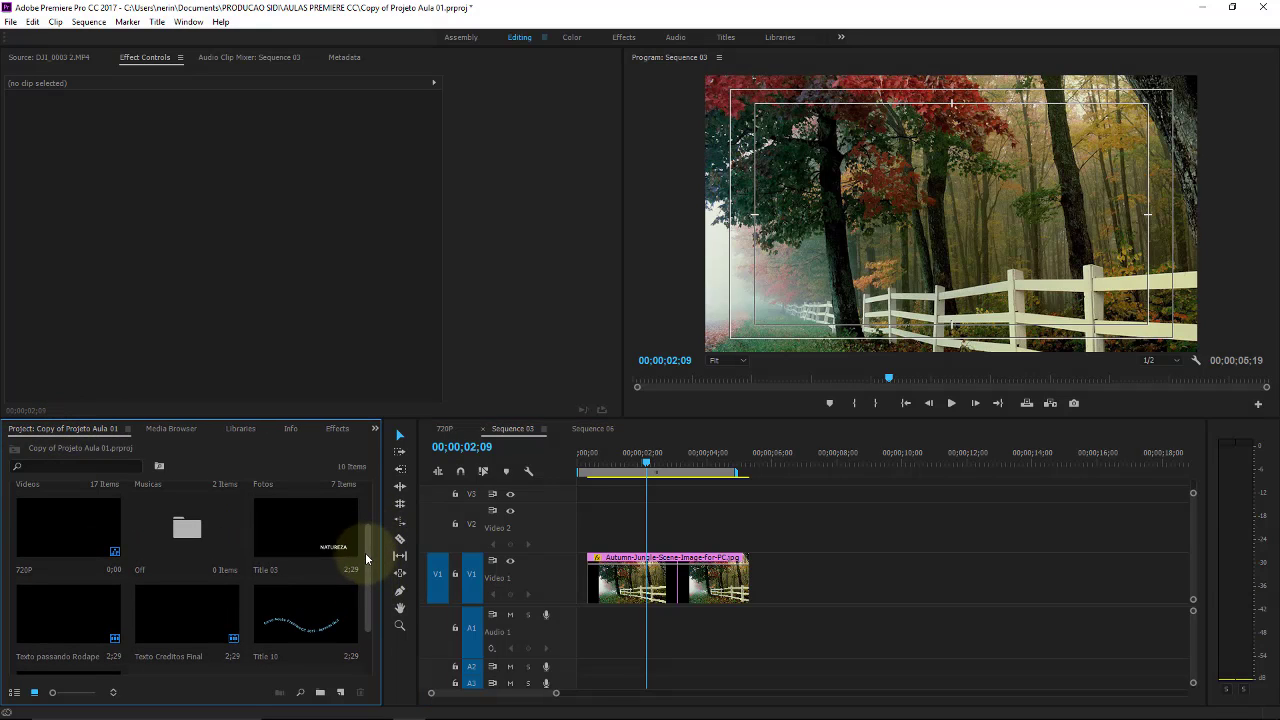
pyautogui.moveTo(329, 529)
pyautogui.mouseDown()
pyautogui.moveTo(567, 542)
pyautogui.moveTo(578, 560)
pyautogui.mouseUp()
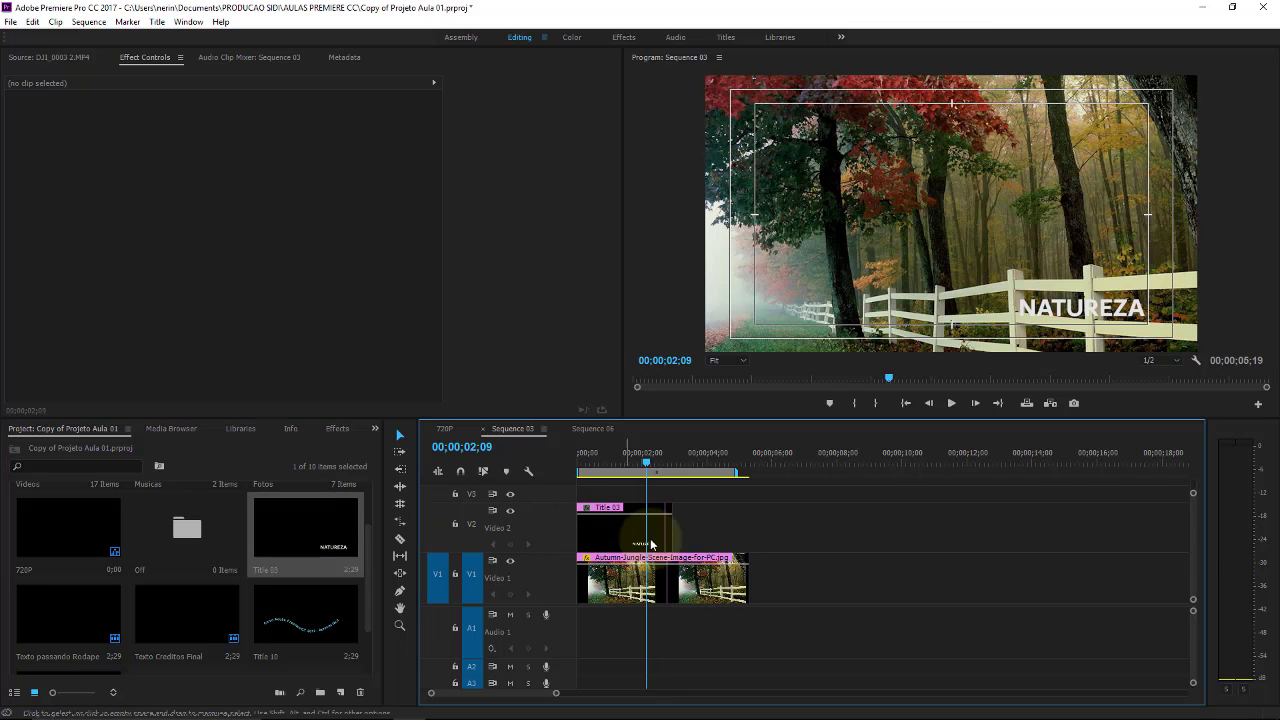
pyautogui.moveTo(672, 510); pyautogui.dragTo(740, 508)
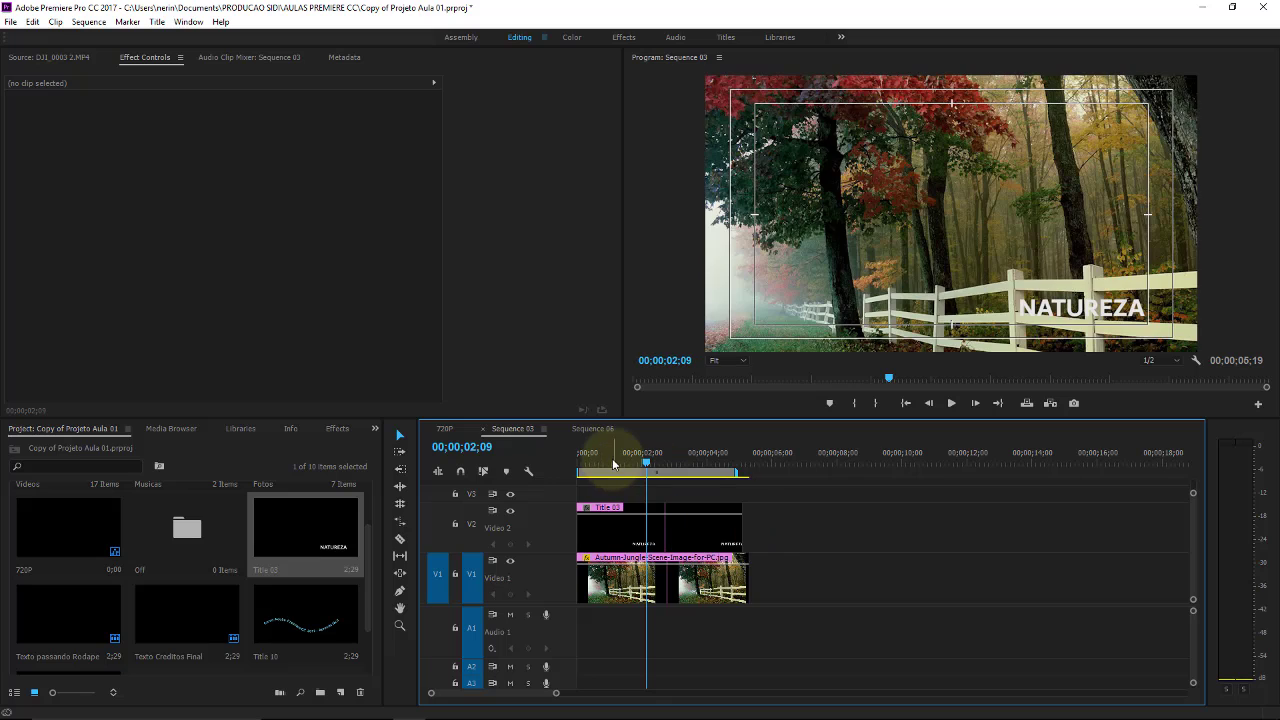
# Set the NATUREZA title's Motion Position to 960, -7 to raise it
pyautogui.click(597, 465)
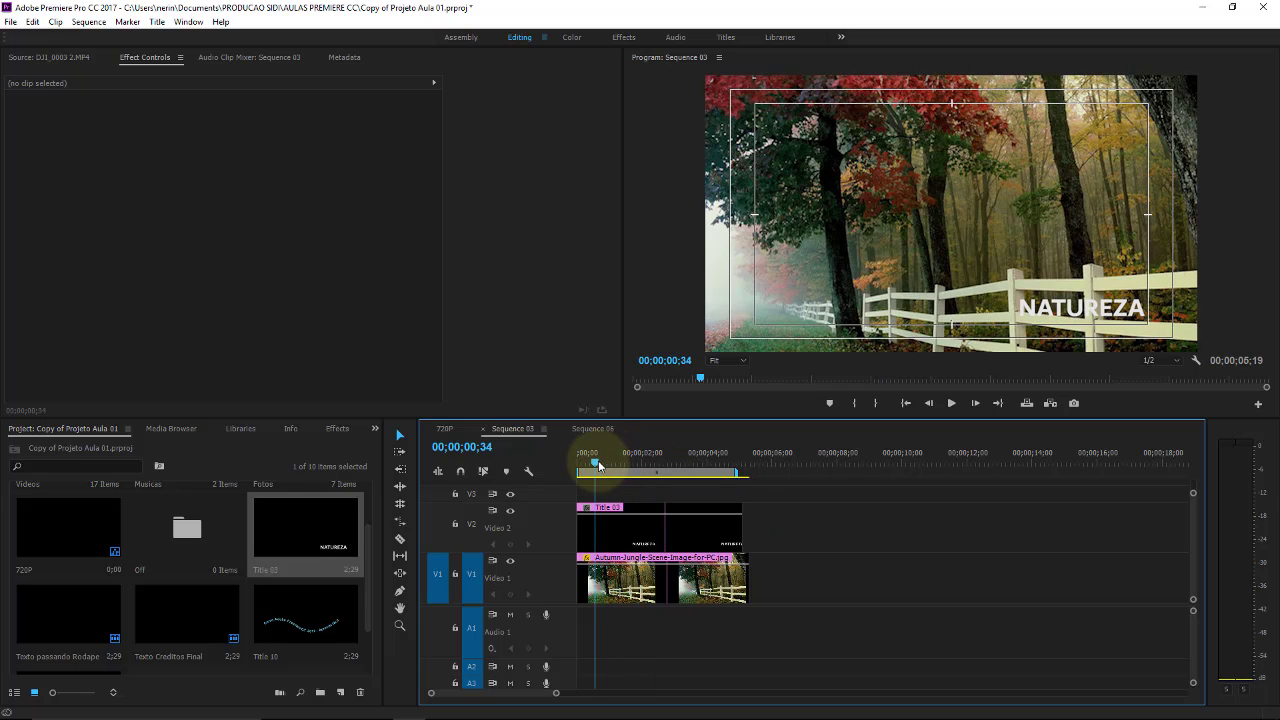
pyautogui.moveTo(598, 465); pyautogui.dragTo(600, 465)
pyautogui.click(615, 518)
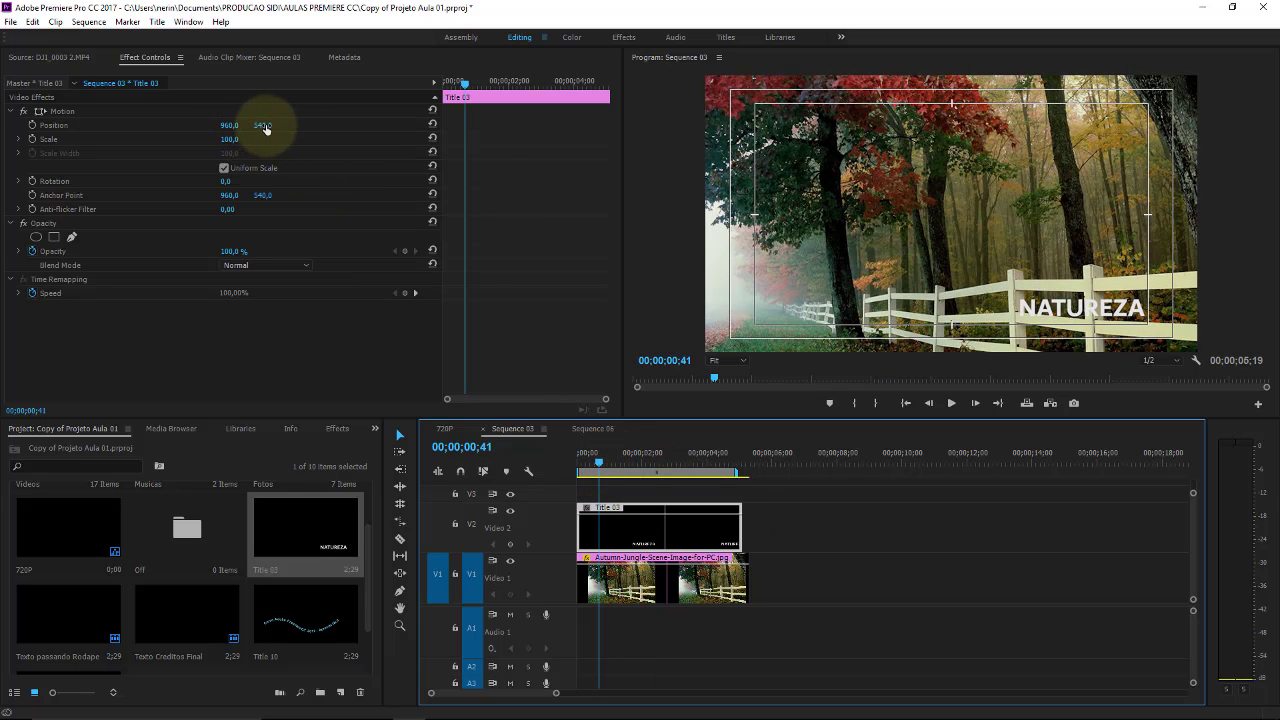
pyautogui.moveTo(265, 128); pyautogui.dragTo(165, 160)
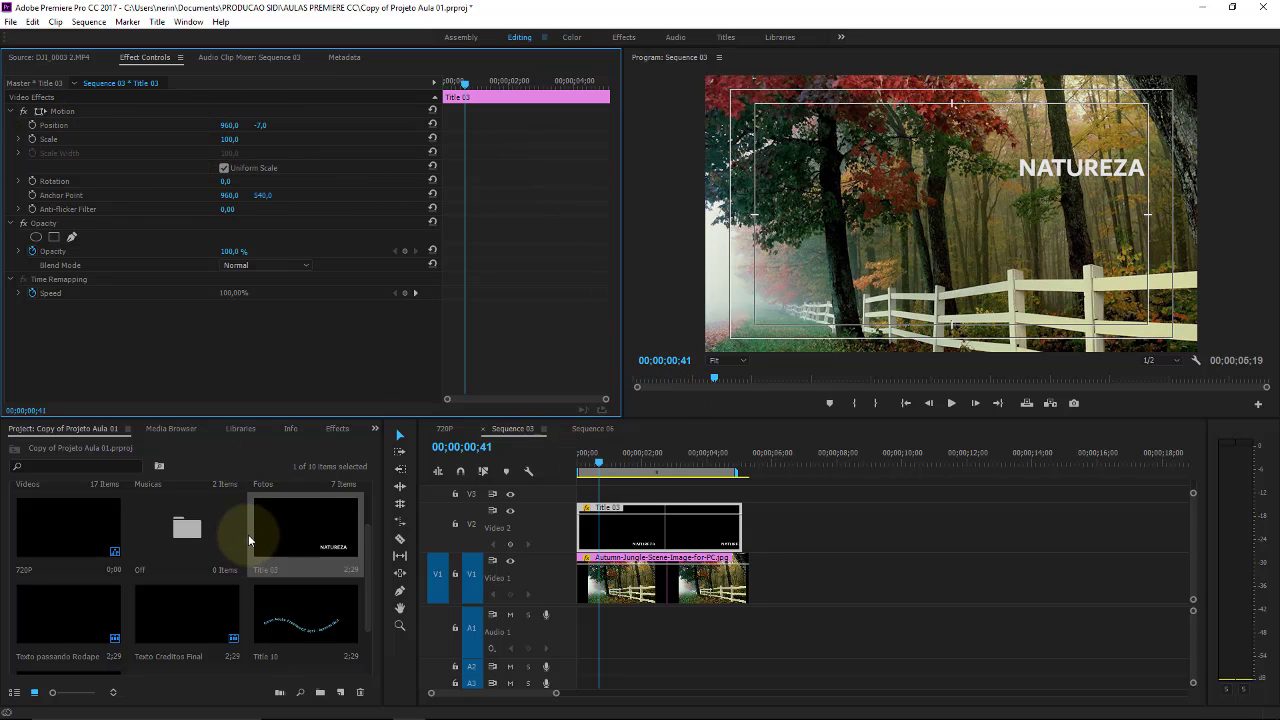
# Razor-cut Title 03 on Video 2 near its start and its end, then return to selection
pyautogui.click(599, 522)
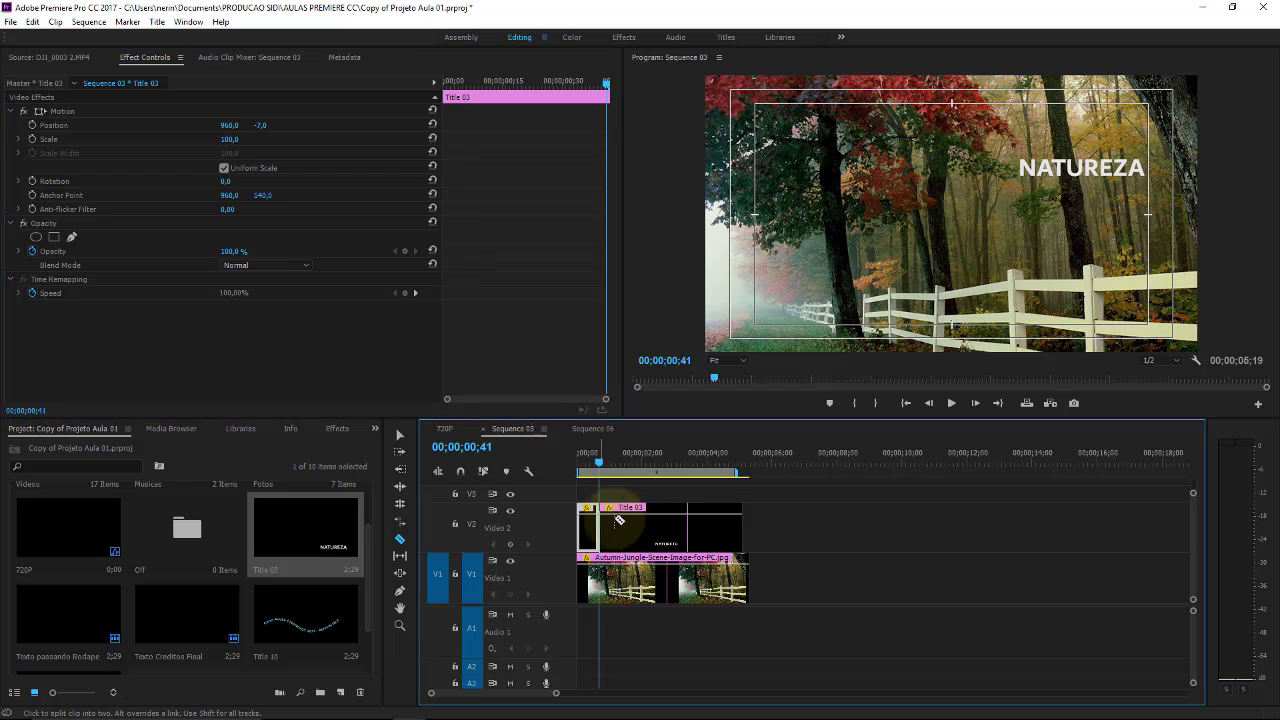
pyautogui.click(720, 514)
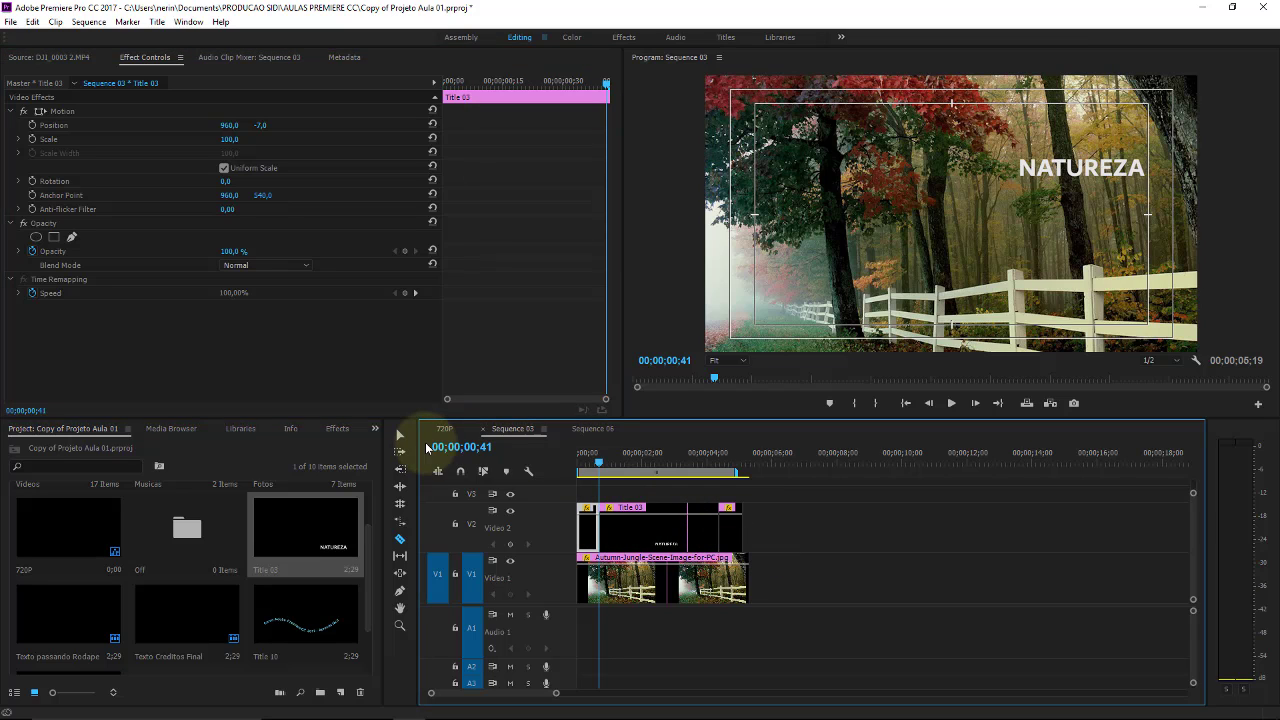
pyautogui.press('v')
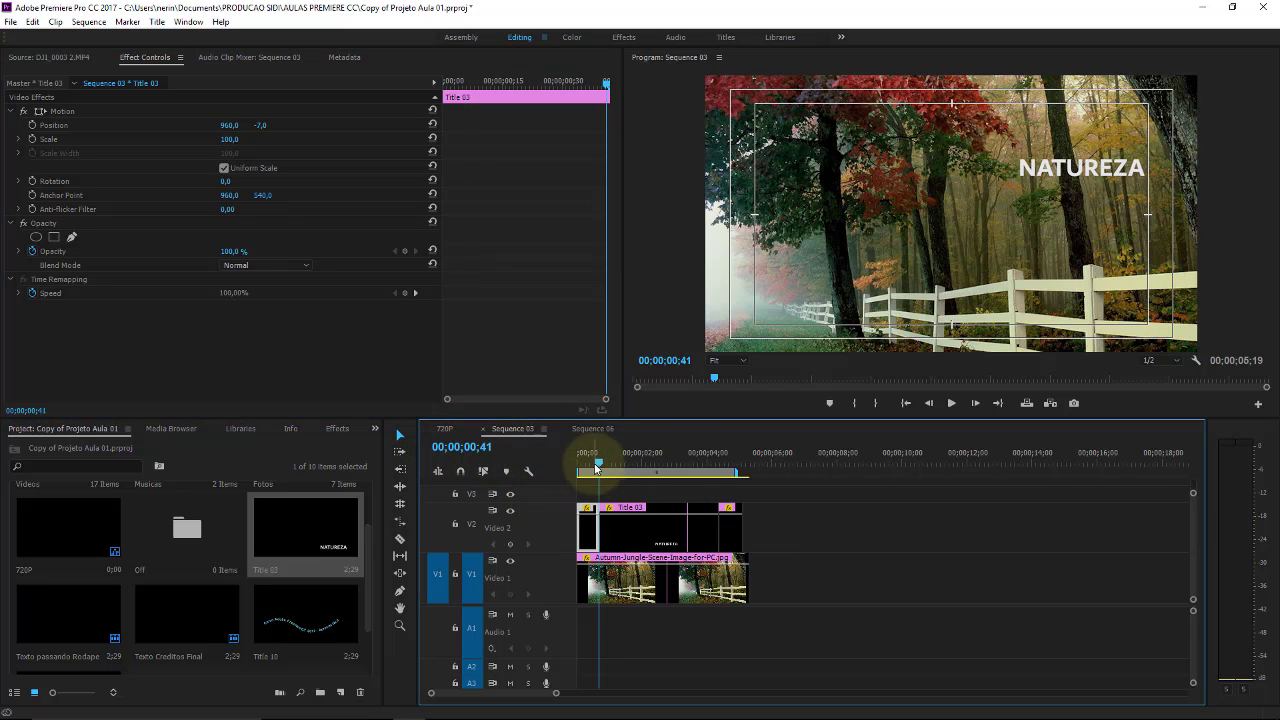
pyautogui.click(580, 458)
pyautogui.click(336, 428)
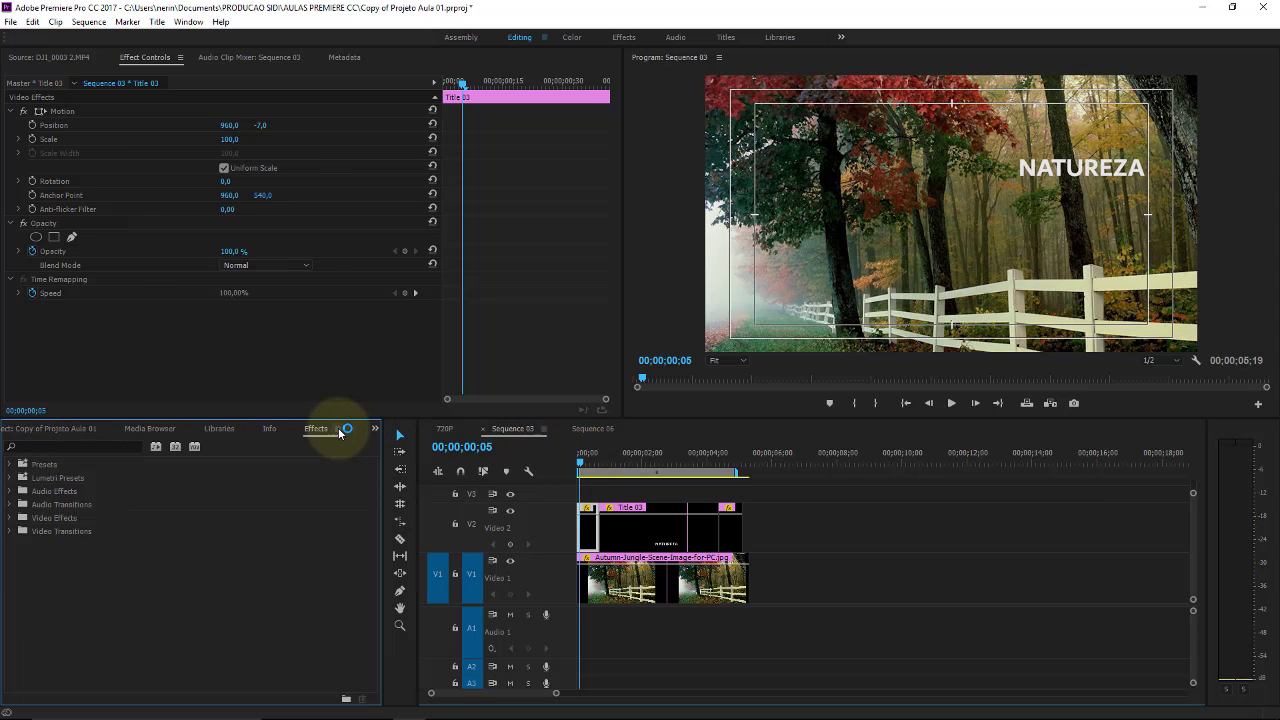
# Apply Camera Blur from Blur & Sharpen to the opening Title 03 piece
pyautogui.click(10, 518)
pyautogui.click(19, 544)
pyautogui.moveTo(60, 557); pyautogui.dragTo(587, 518)
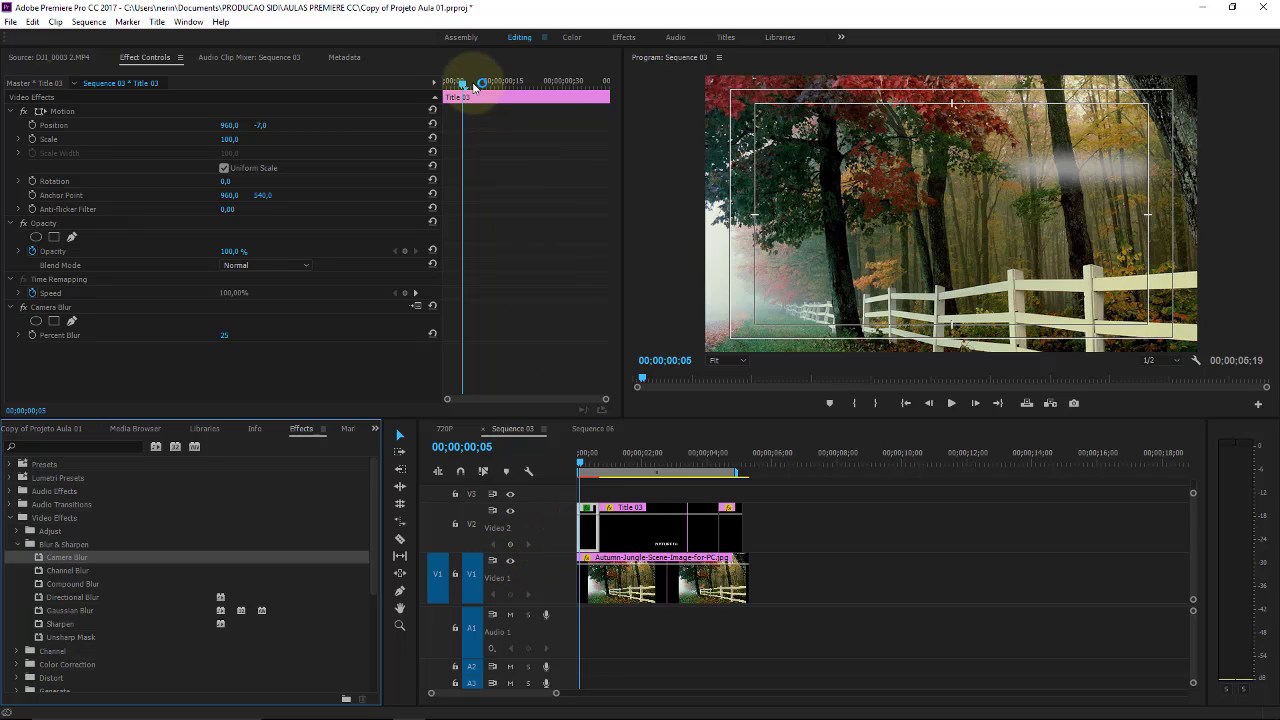
# Keyframe the opening piece's Percent Blur from 25 down to 0
pyautogui.moveTo(474, 85); pyautogui.dragTo(446, 84)
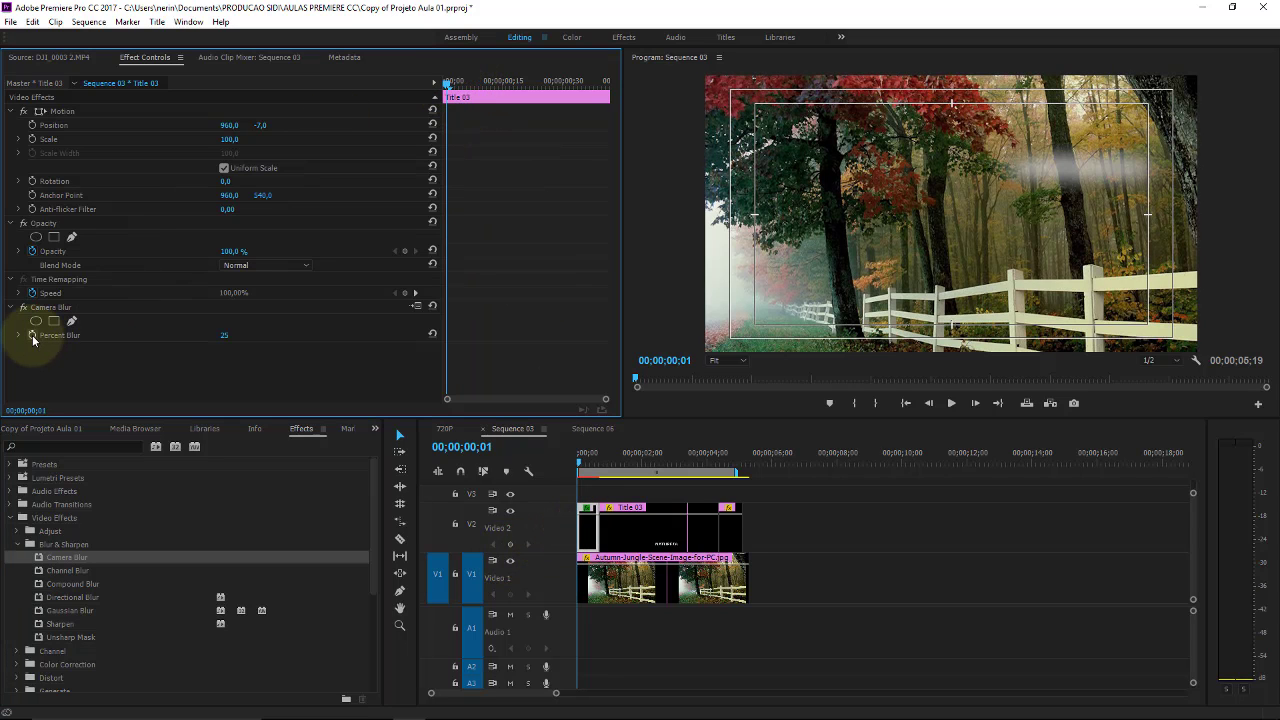
pyautogui.click(130, 340)
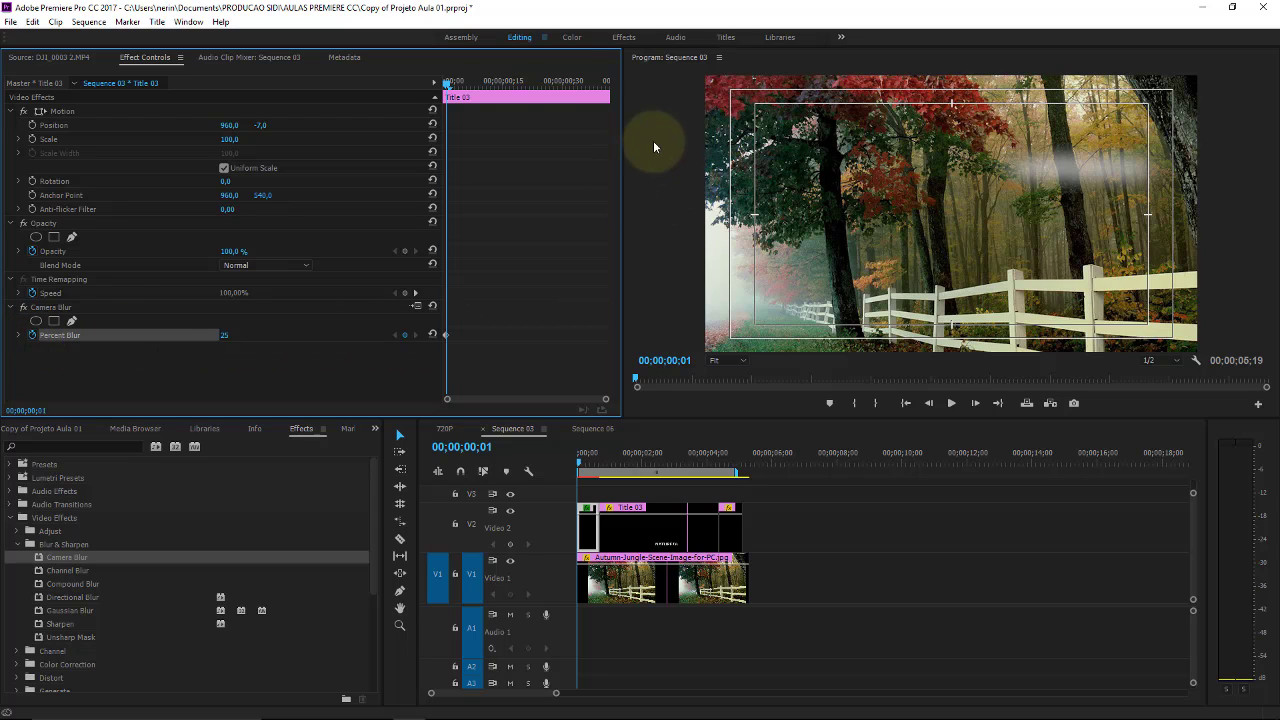
pyautogui.moveTo(447, 83); pyautogui.dragTo(608, 79)
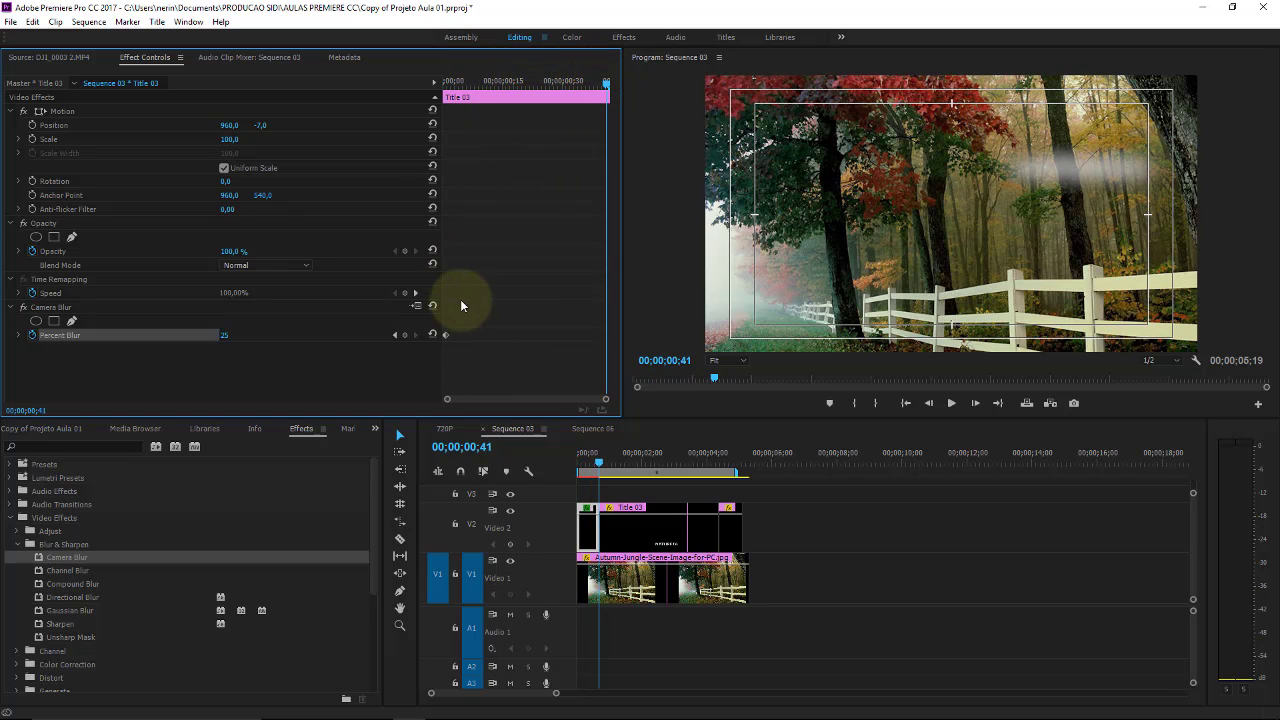
pyautogui.click(405, 335)
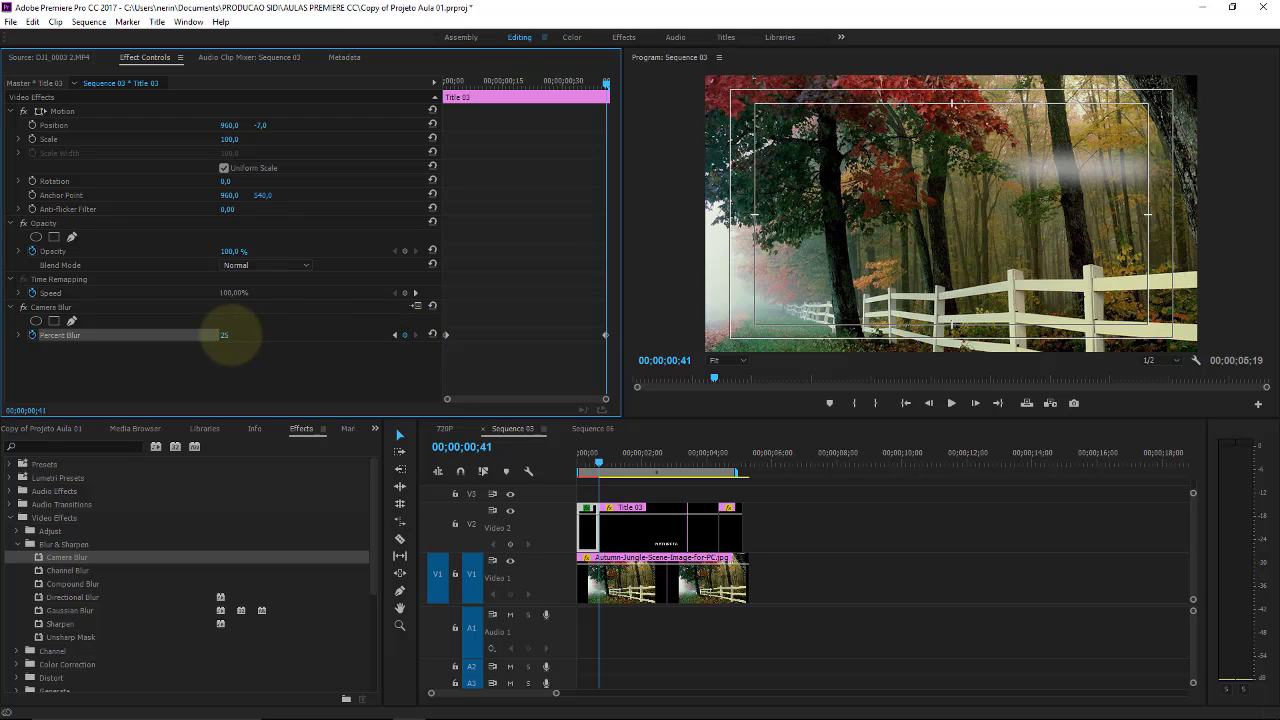
pyautogui.write('025')
pyautogui.click(500, 486)
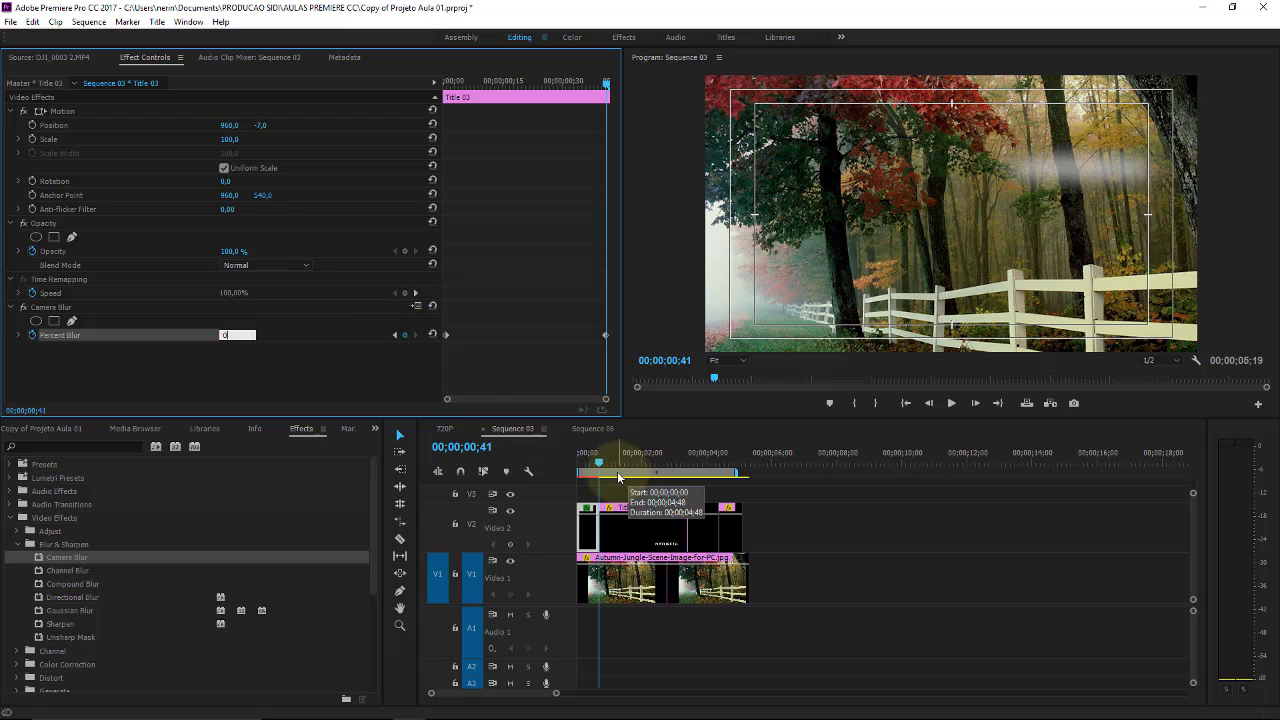
# Play the sequence to preview NATUREZA coming into focus
pyautogui.moveTo(617, 465); pyautogui.dragTo(565, 458)
pyautogui.press('space')
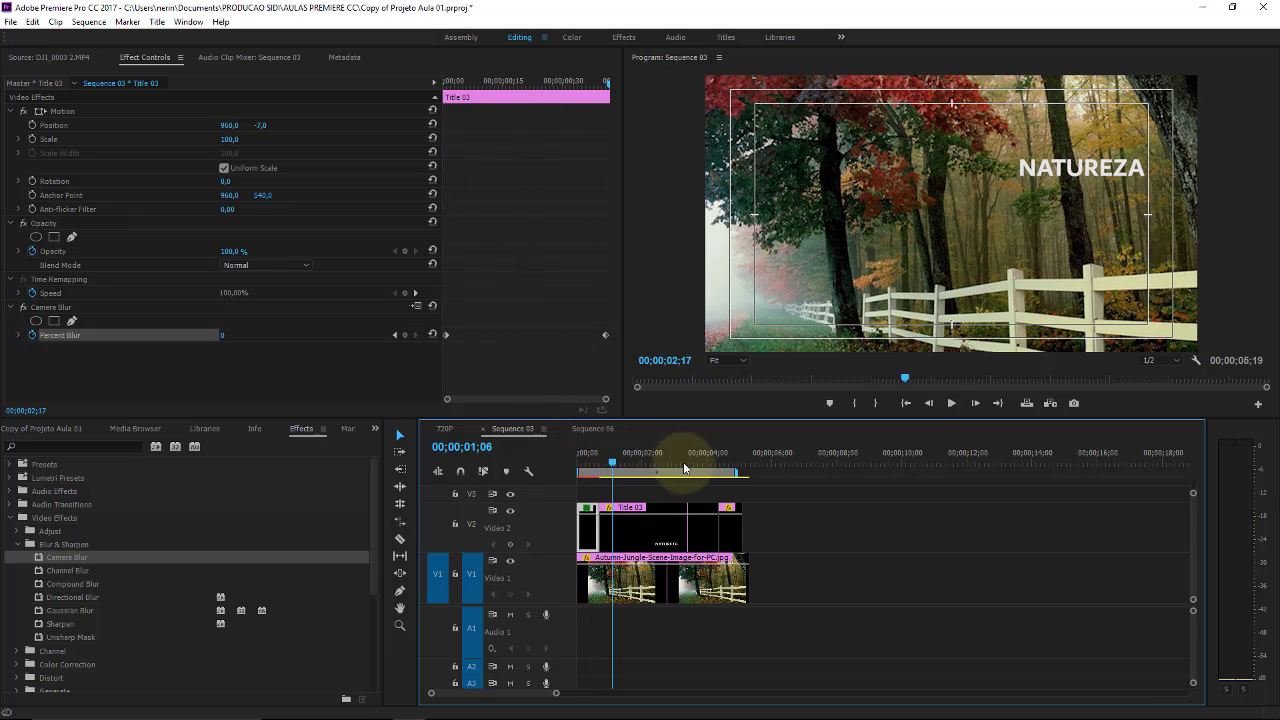
pyautogui.click(719, 456)
pyautogui.click(728, 537)
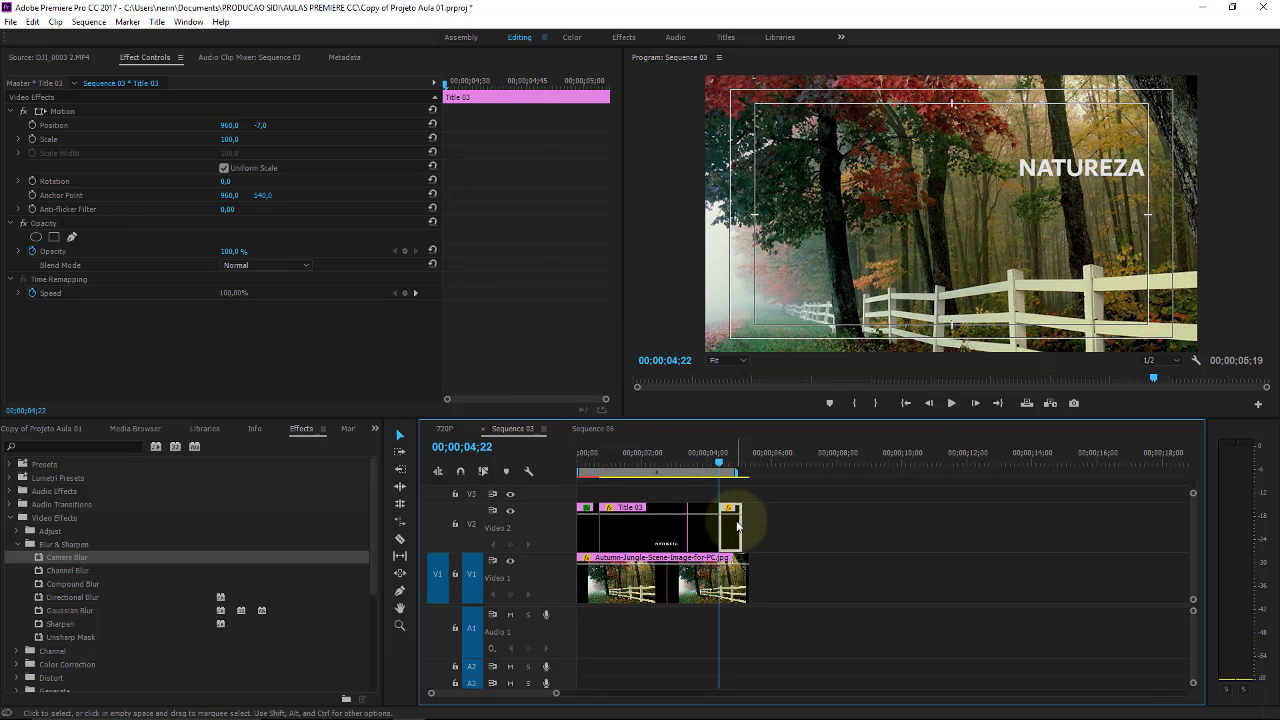
# Add Speed and Opacity keyframes at the start and end of the final title piece, Opacity staying 100%
pyautogui.click(722, 465)
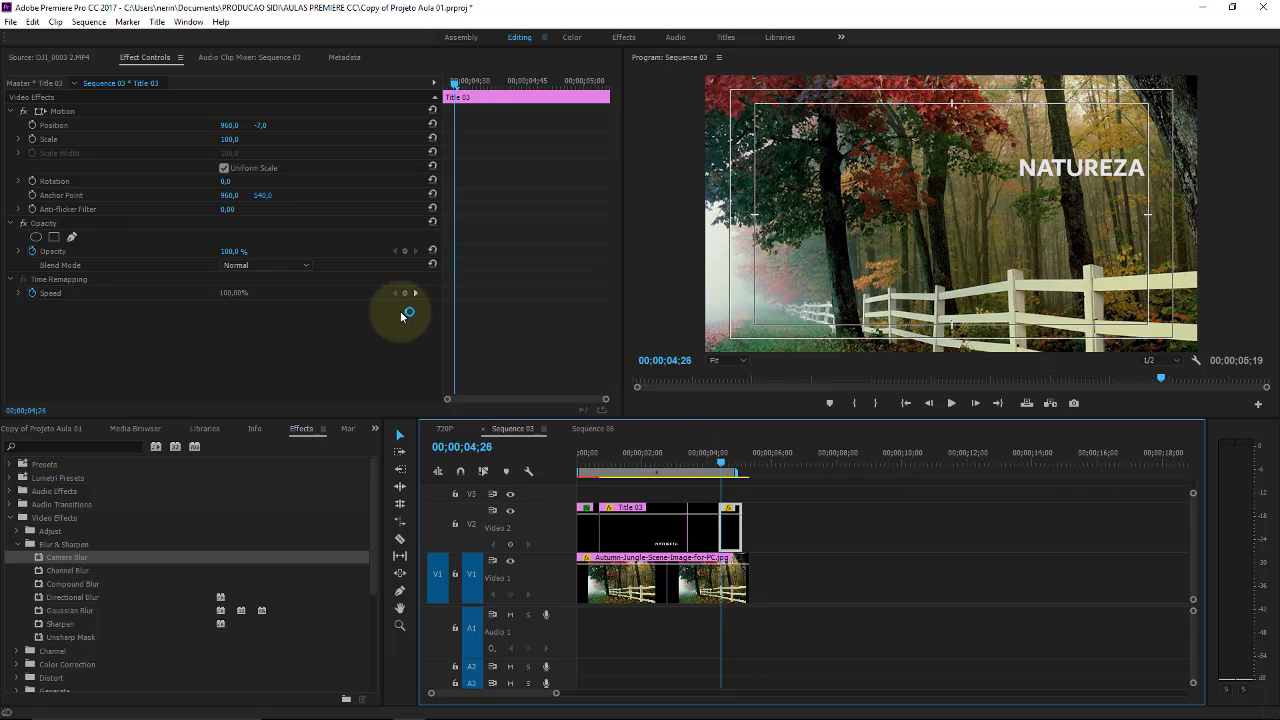
pyautogui.click(448, 82)
pyautogui.moveTo(448, 84); pyautogui.dragTo(588, 86)
pyautogui.click(404, 292)
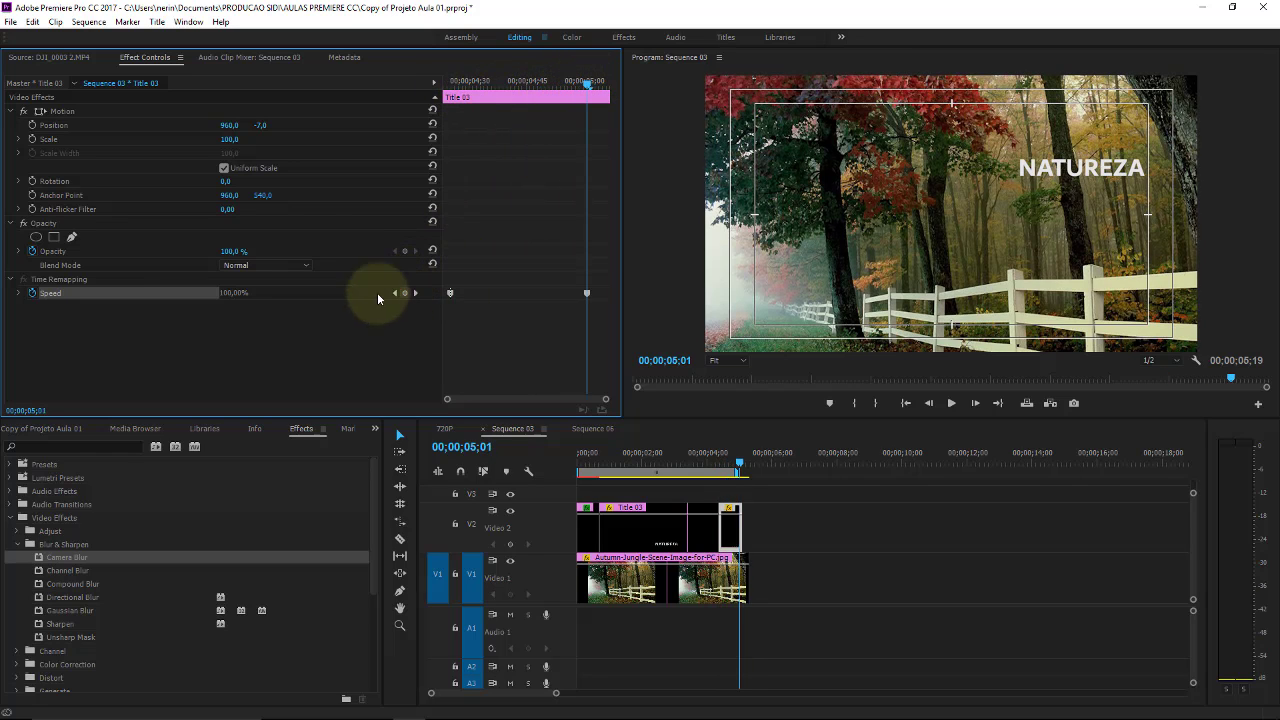
pyautogui.click(412, 256)
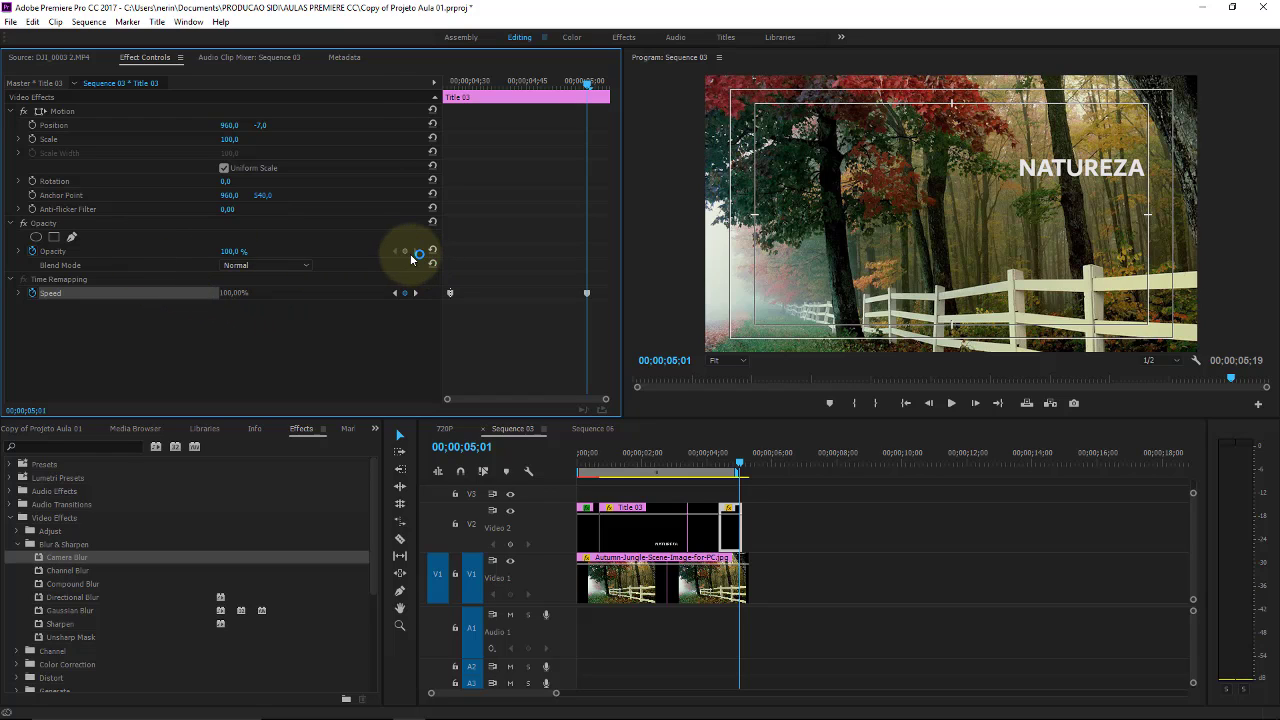
pyautogui.click(408, 253)
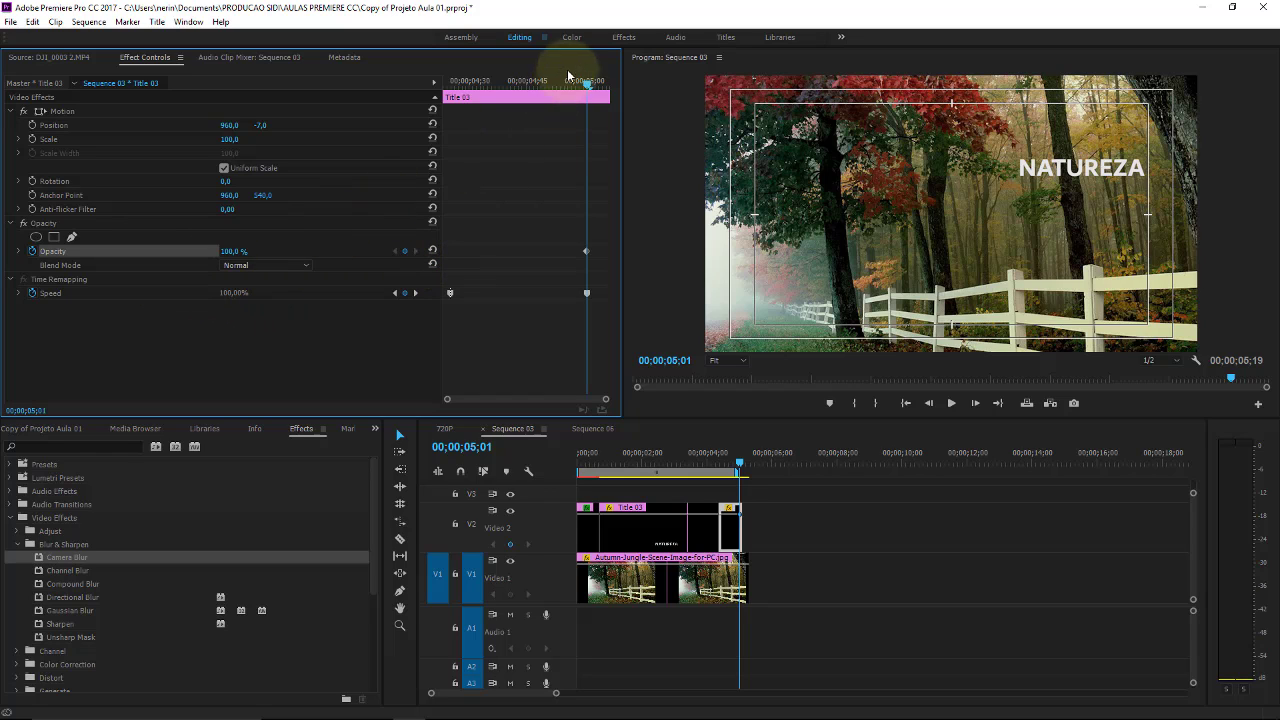
pyautogui.moveTo(586, 82); pyautogui.dragTo(456, 88)
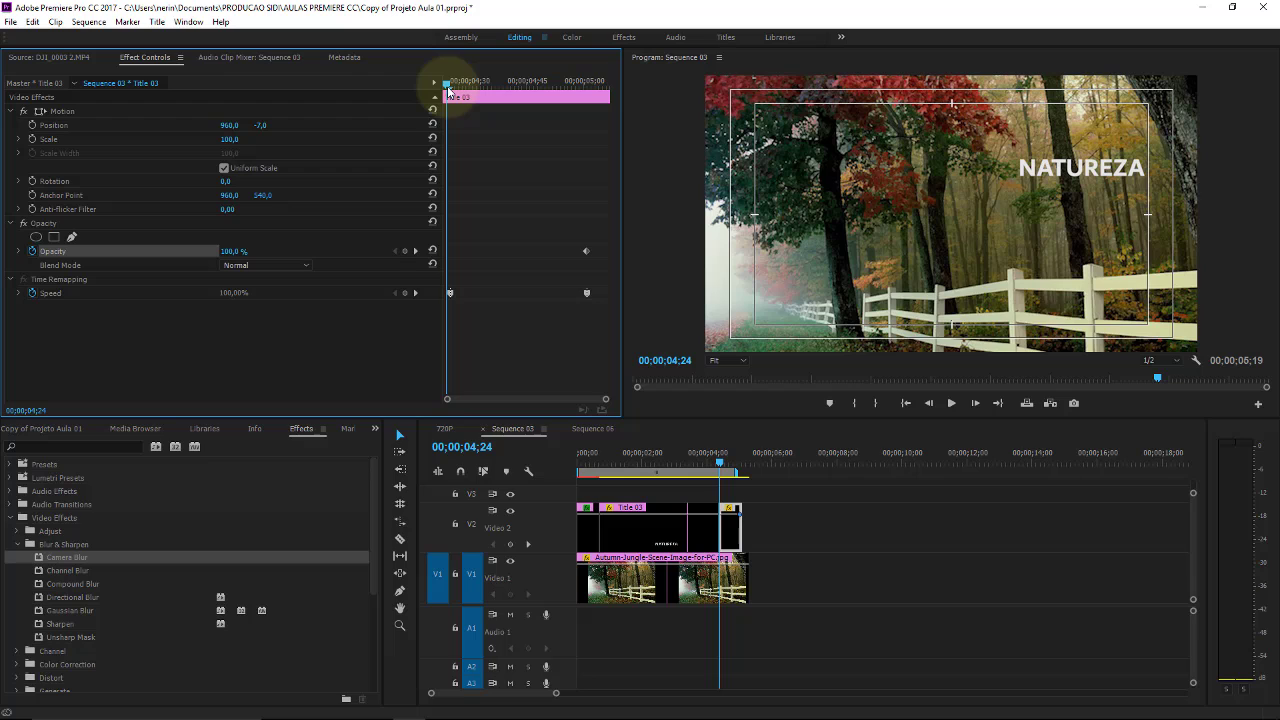
pyautogui.click(415, 251)
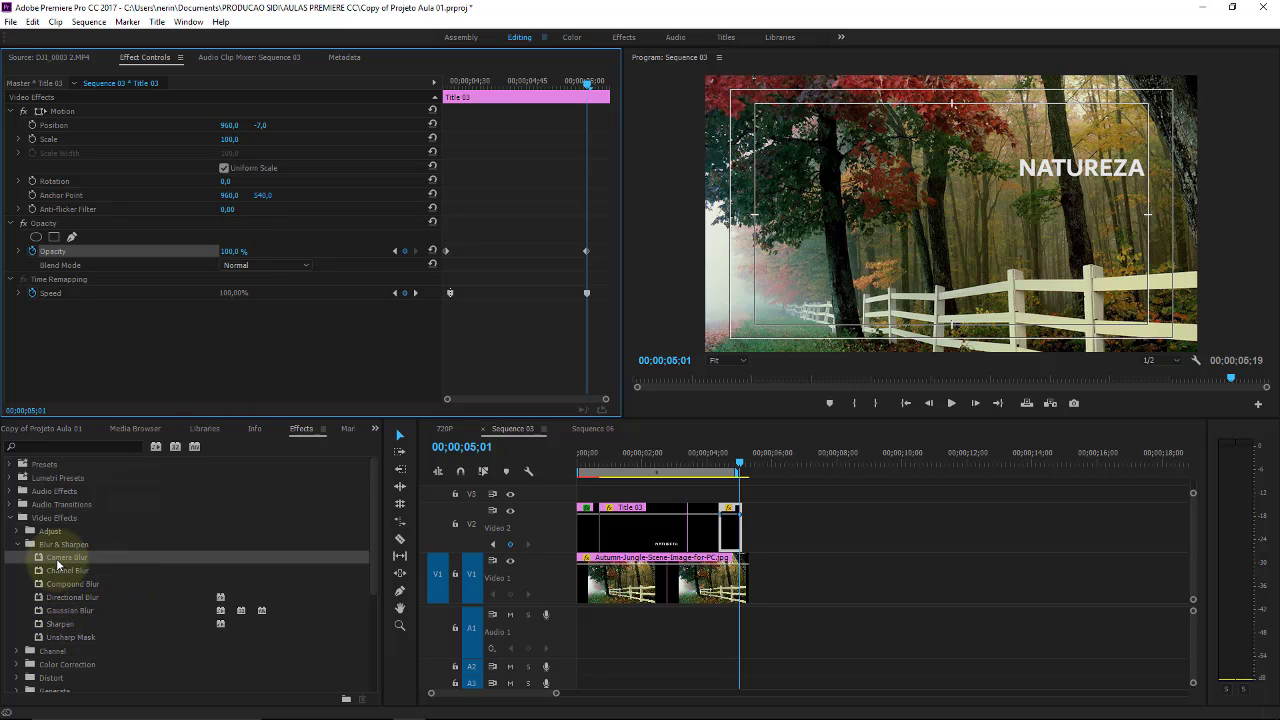
# Apply Camera Blur to the final title piece and delete its Opacity and Speed keyframes
pyautogui.moveTo(60, 558); pyautogui.dragTo(729, 522)
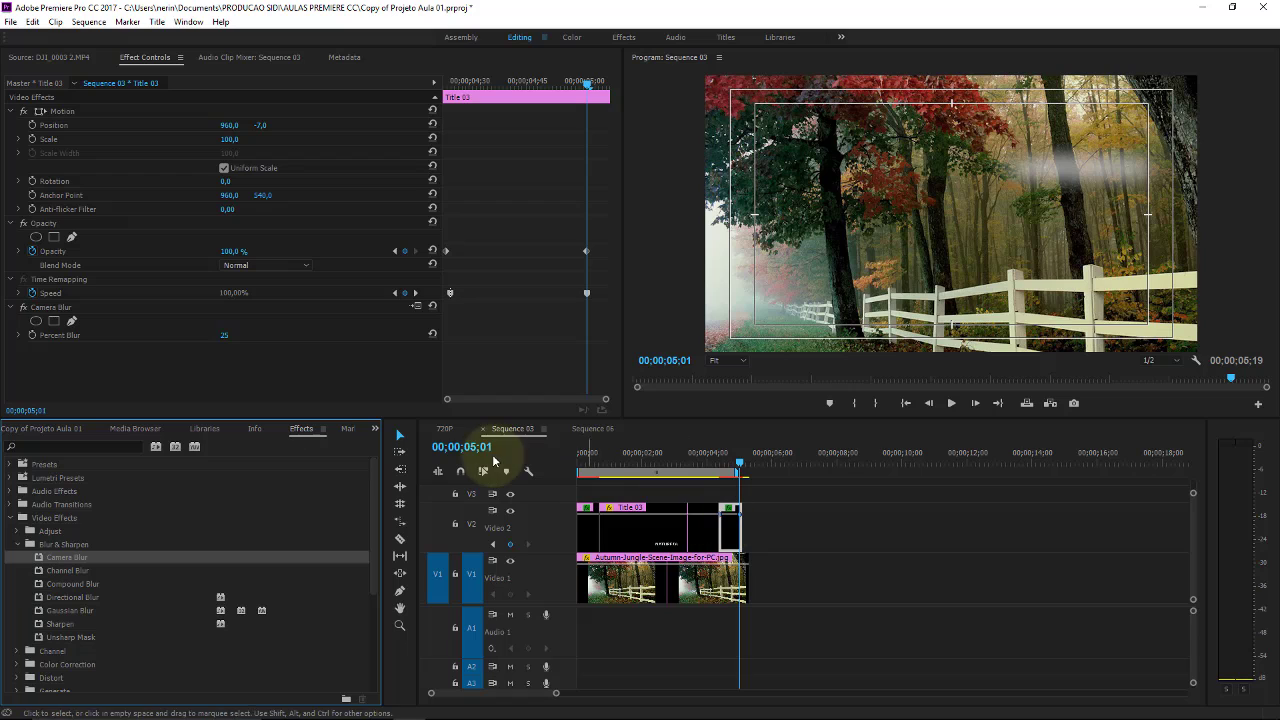
pyautogui.click(602, 308)
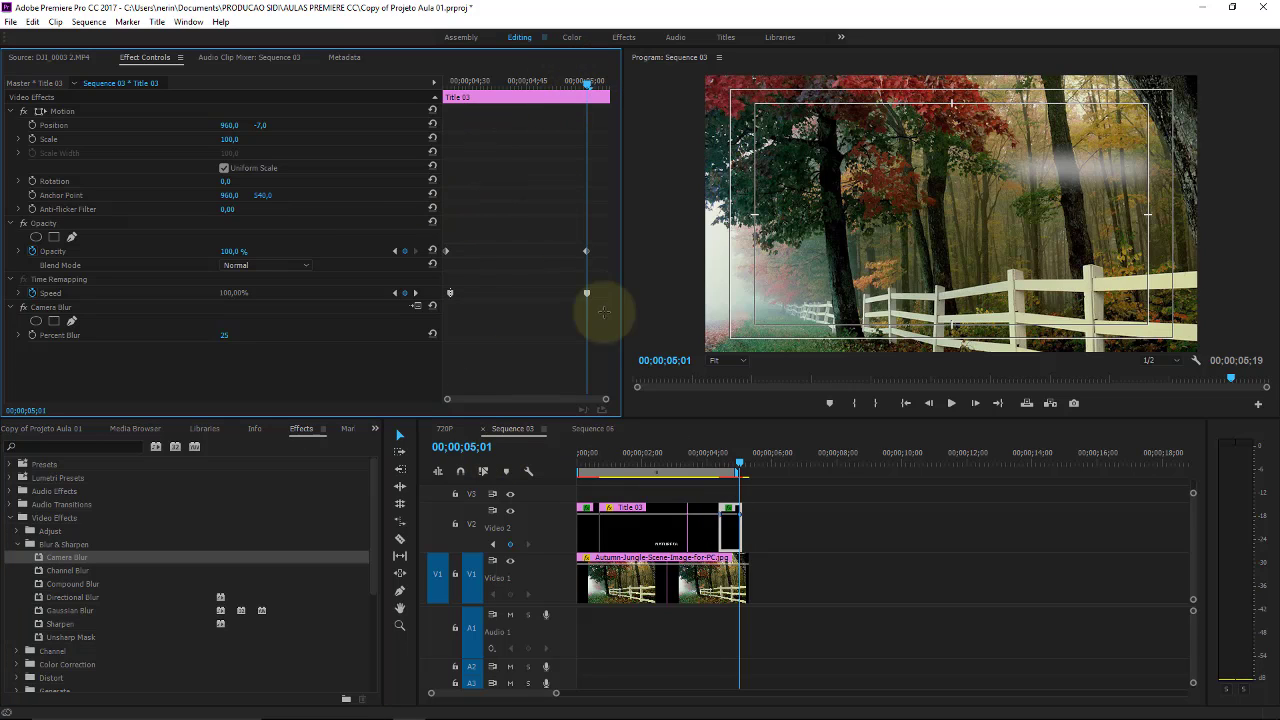
pyautogui.moveTo(609, 320); pyautogui.dragTo(435, 242)
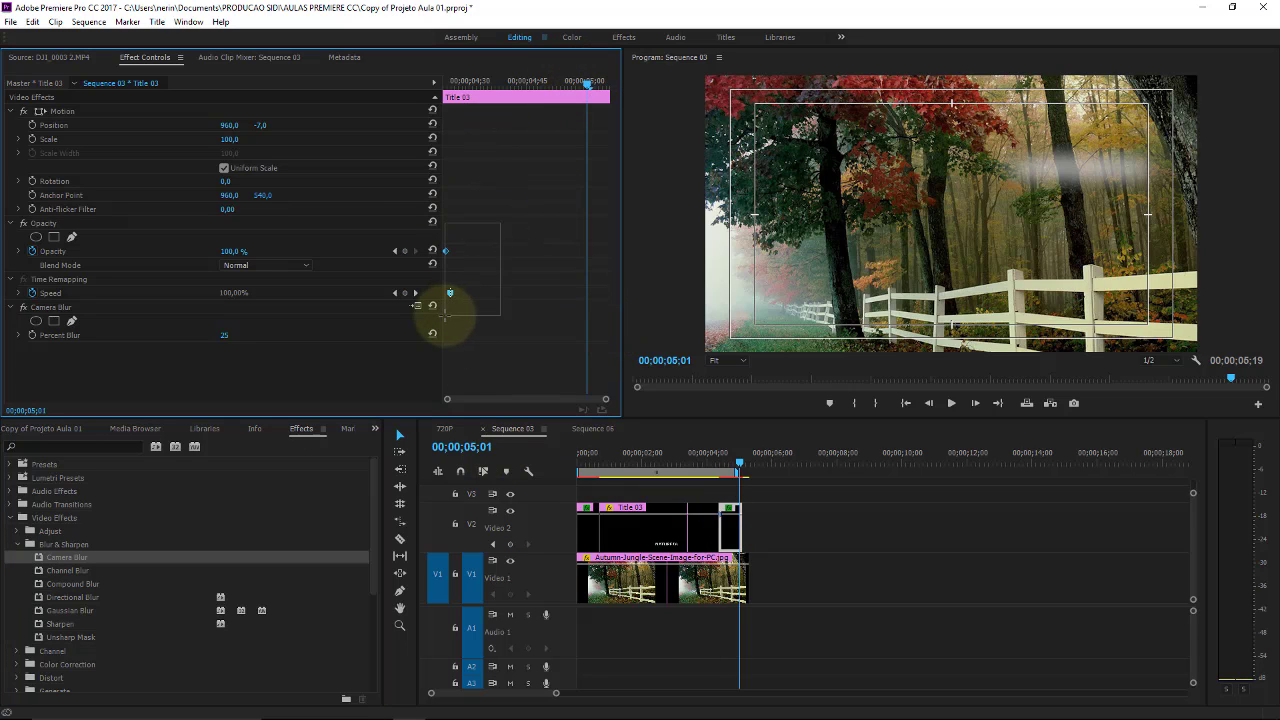
pyautogui.press('Delete')
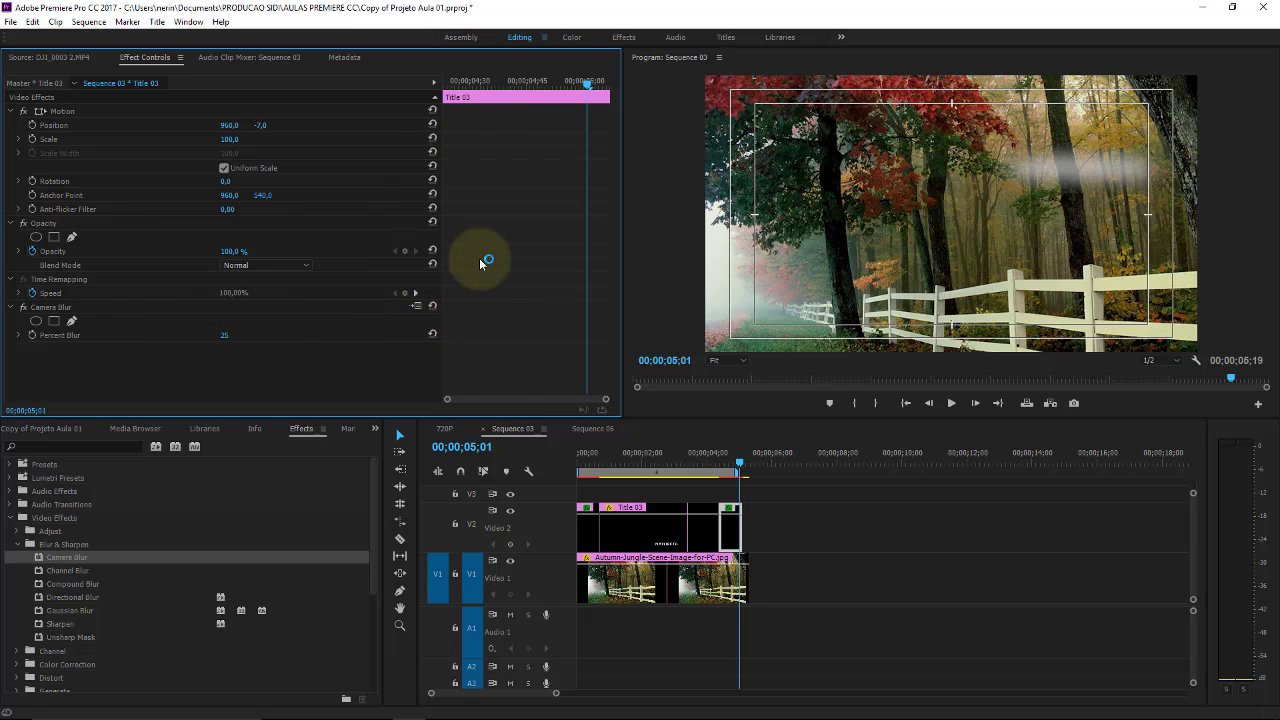
# Keyframe the final piece's Percent Blur from 0 up to 25 at 05;04, blurring NATUREZA out
pyautogui.moveTo(590, 84); pyautogui.dragTo(601, 88)
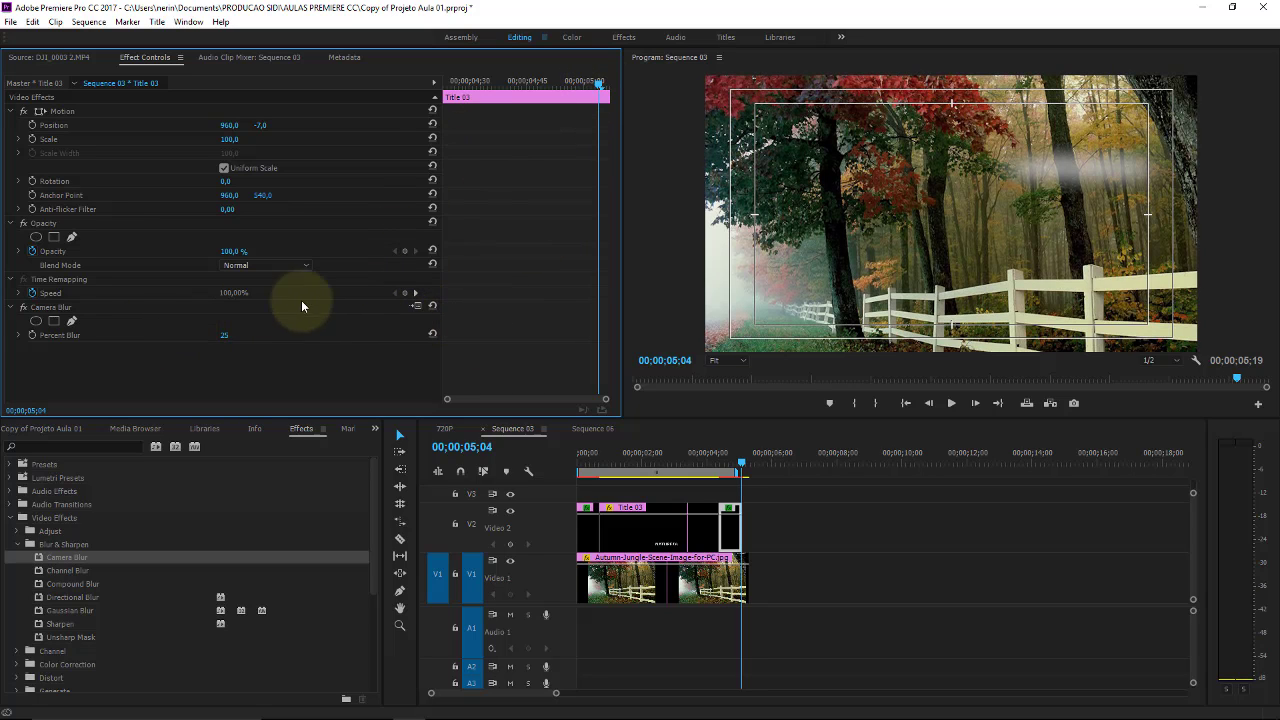
pyautogui.click(32, 335)
pyautogui.moveTo(600, 84); pyautogui.dragTo(415, 92)
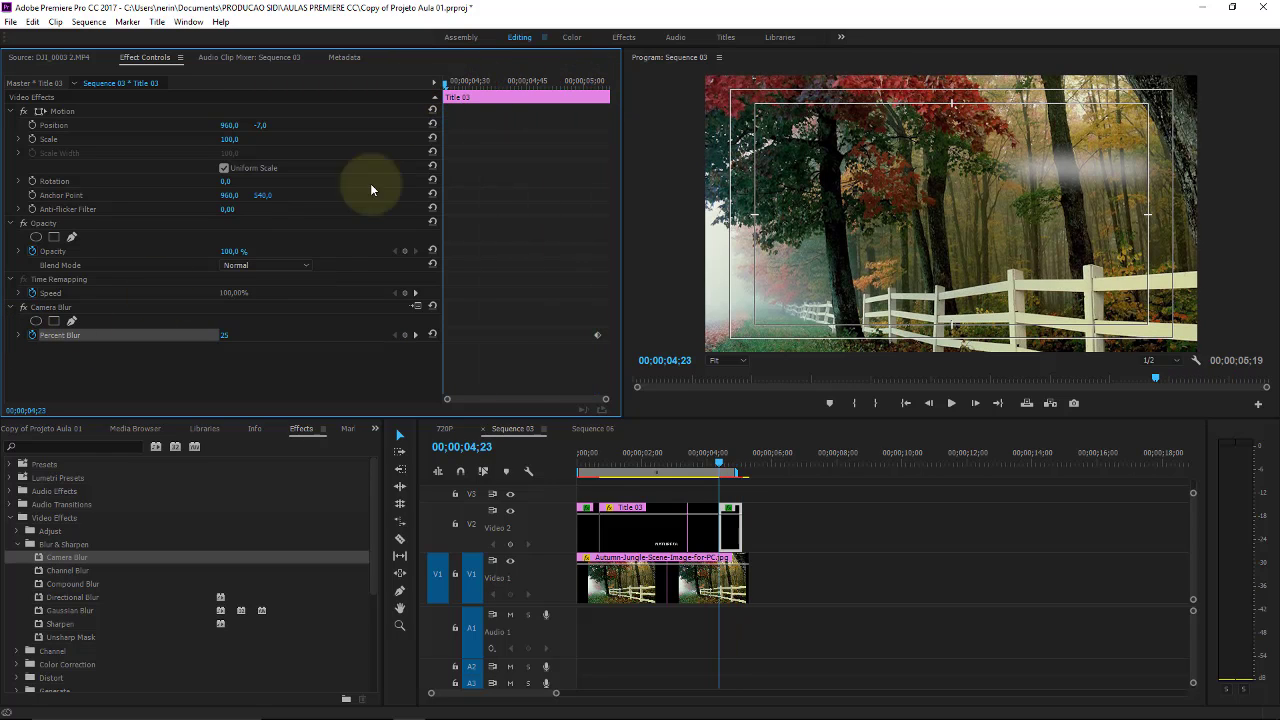
pyautogui.click(404, 335)
pyautogui.moveTo(232, 340); pyautogui.dragTo(130, 340)
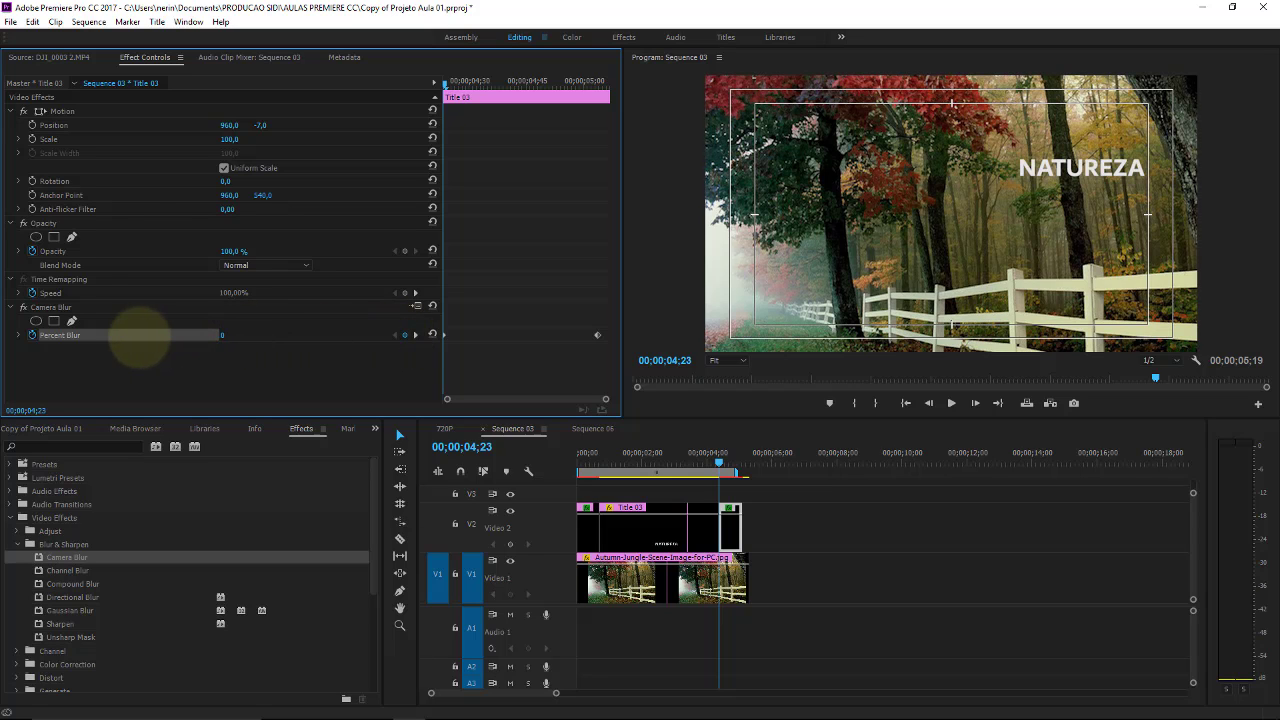
pyautogui.click(417, 336)
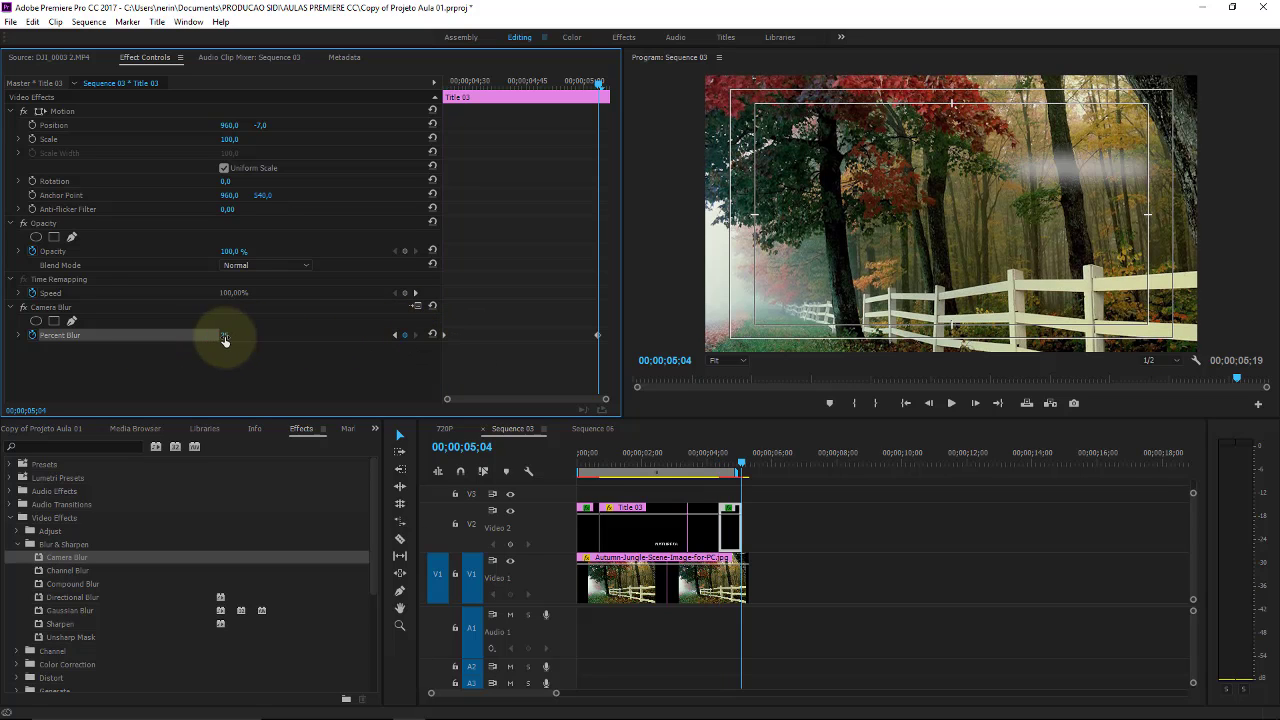
pyautogui.click(506, 452)
pyautogui.press('Home')
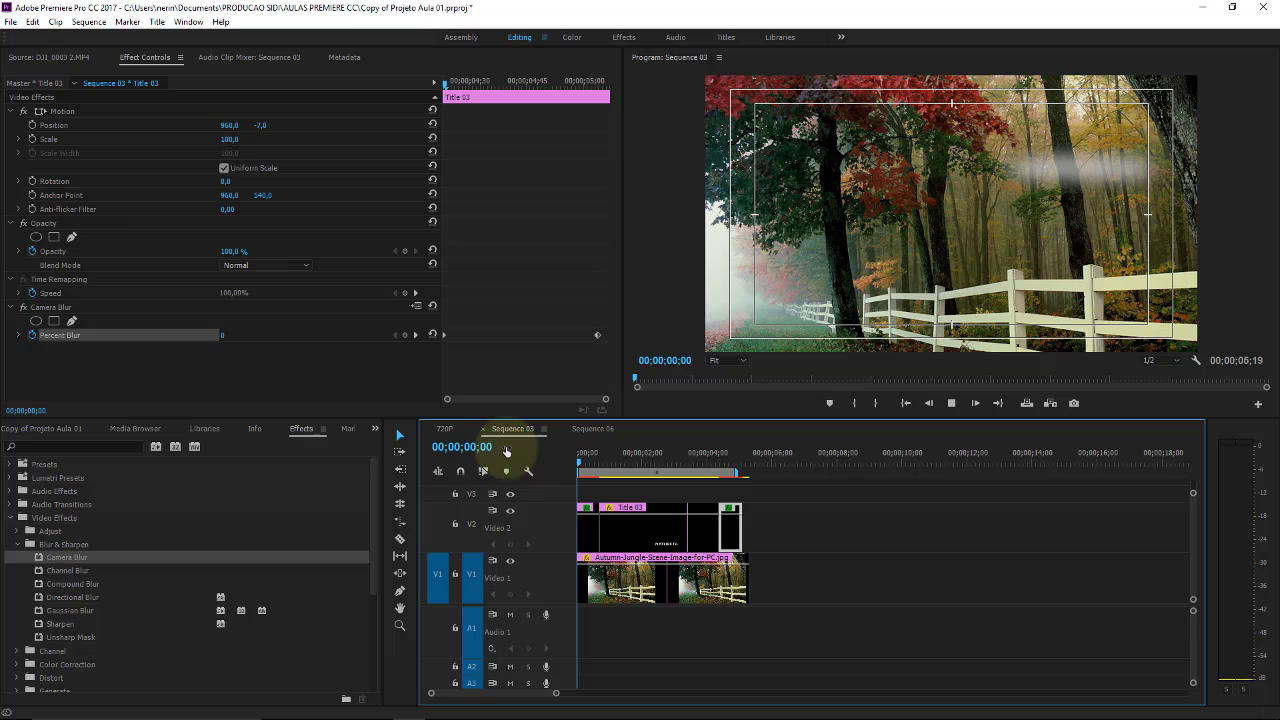
# Preview the opening title frames, then stop and return to the sequence start
pyautogui.moveTo(588, 458); pyautogui.dragTo(598, 460)
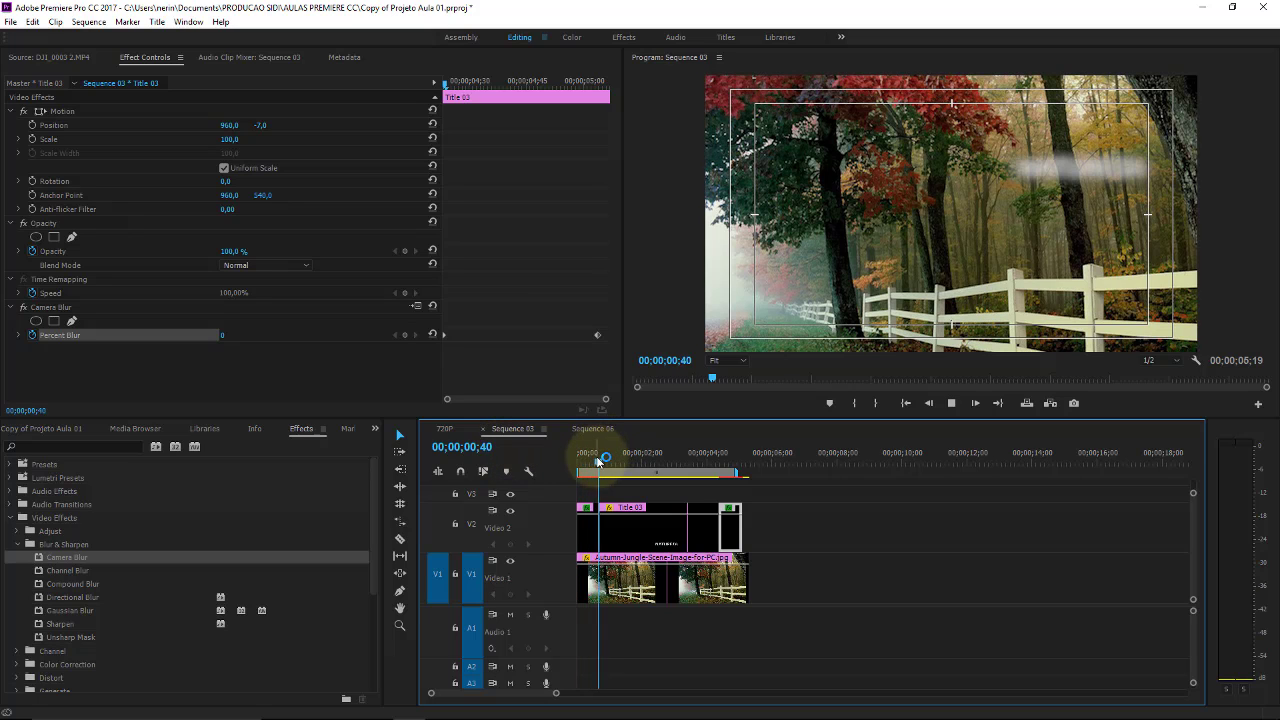
pyautogui.press('space')
pyautogui.press('Home')
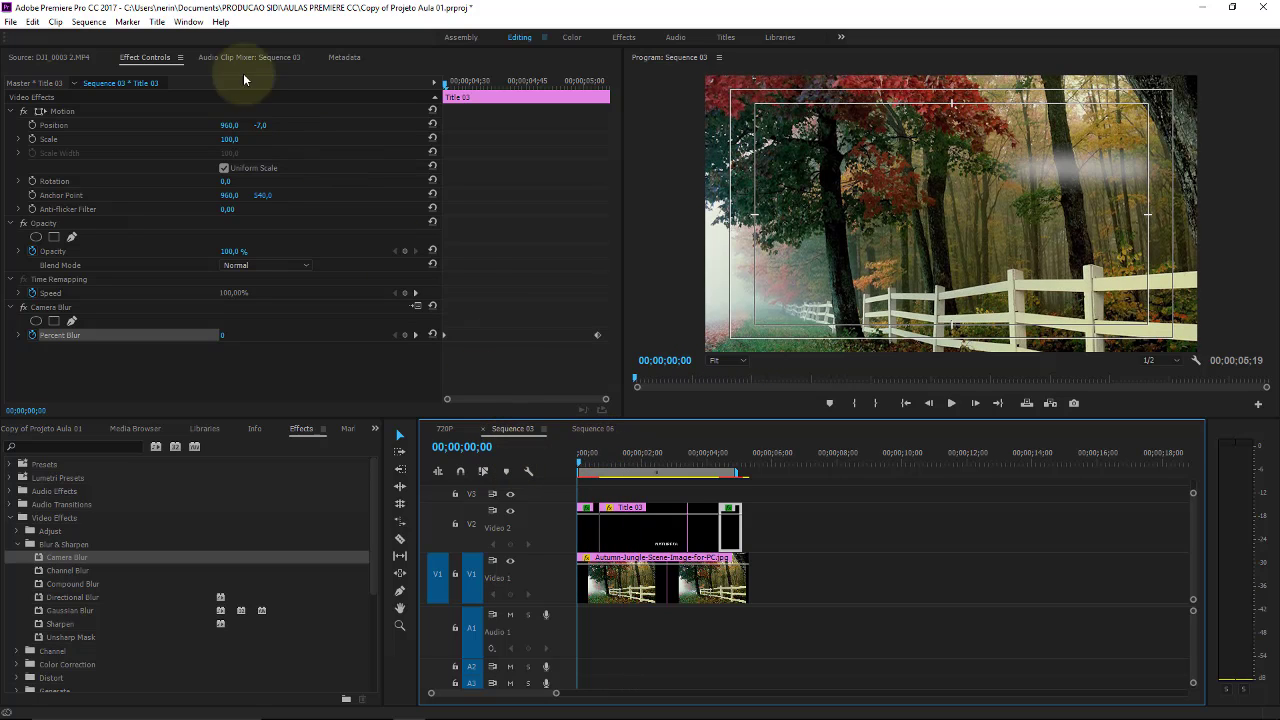
# Render the entire work area, stop playback, and marquee-select all timeline clips
pyautogui.click(93, 22)
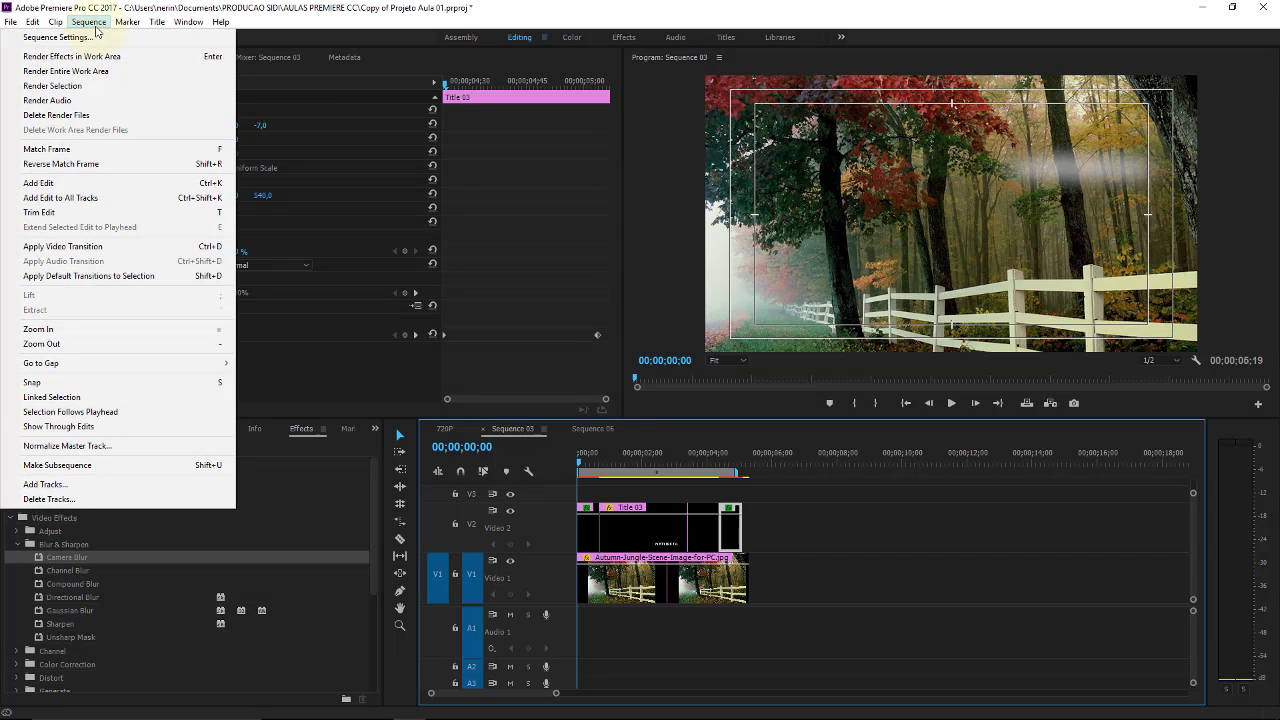
pyautogui.click(116, 71)
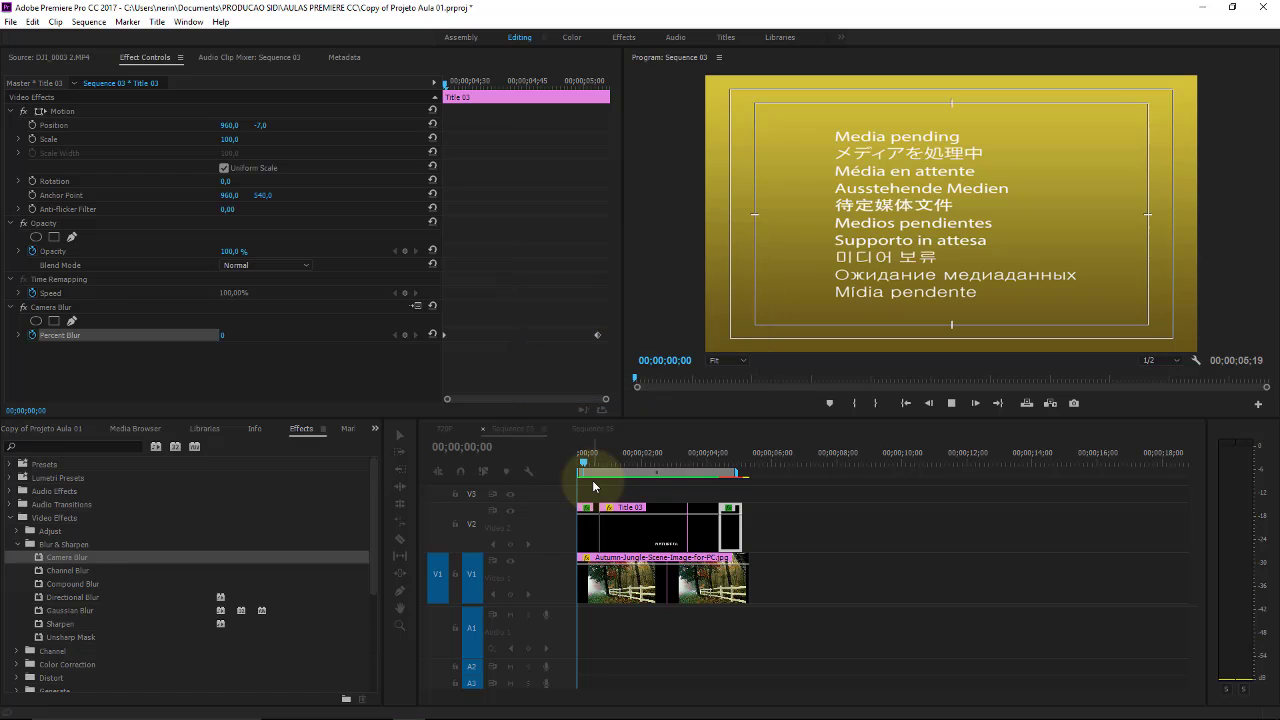
pyautogui.click(740, 482)
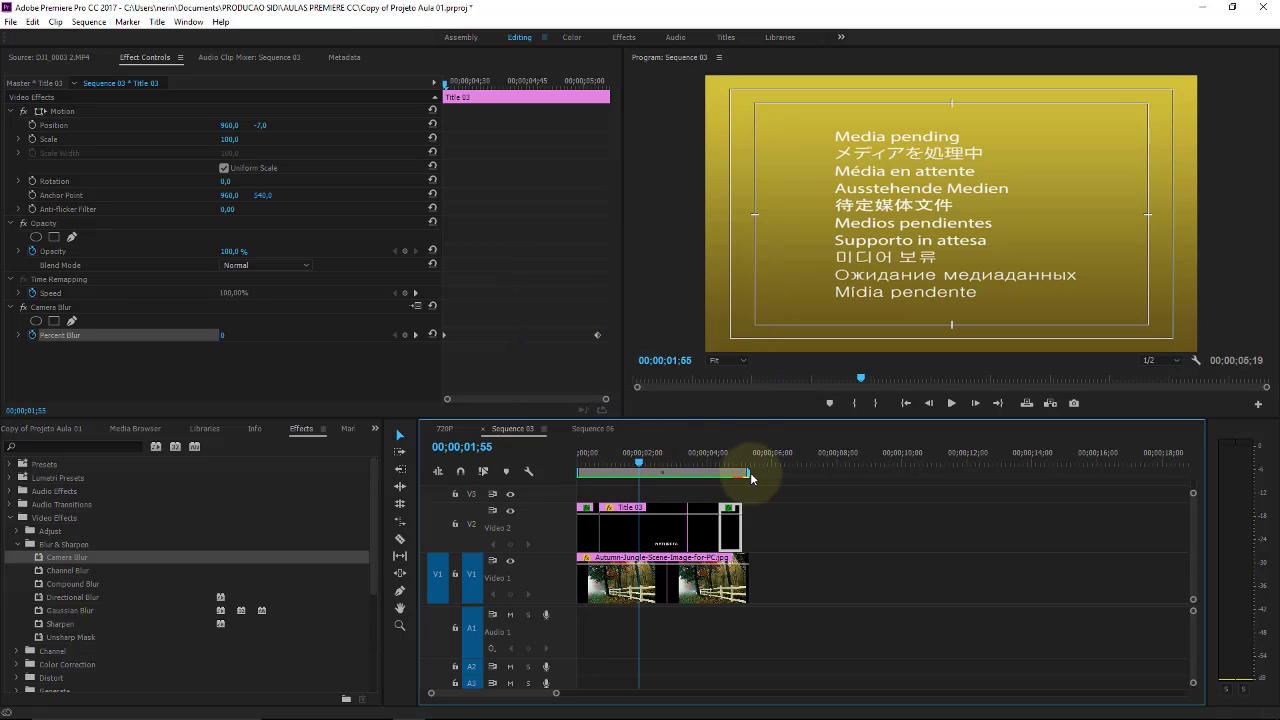
pyautogui.moveTo(755, 490); pyautogui.dragTo(565, 605)
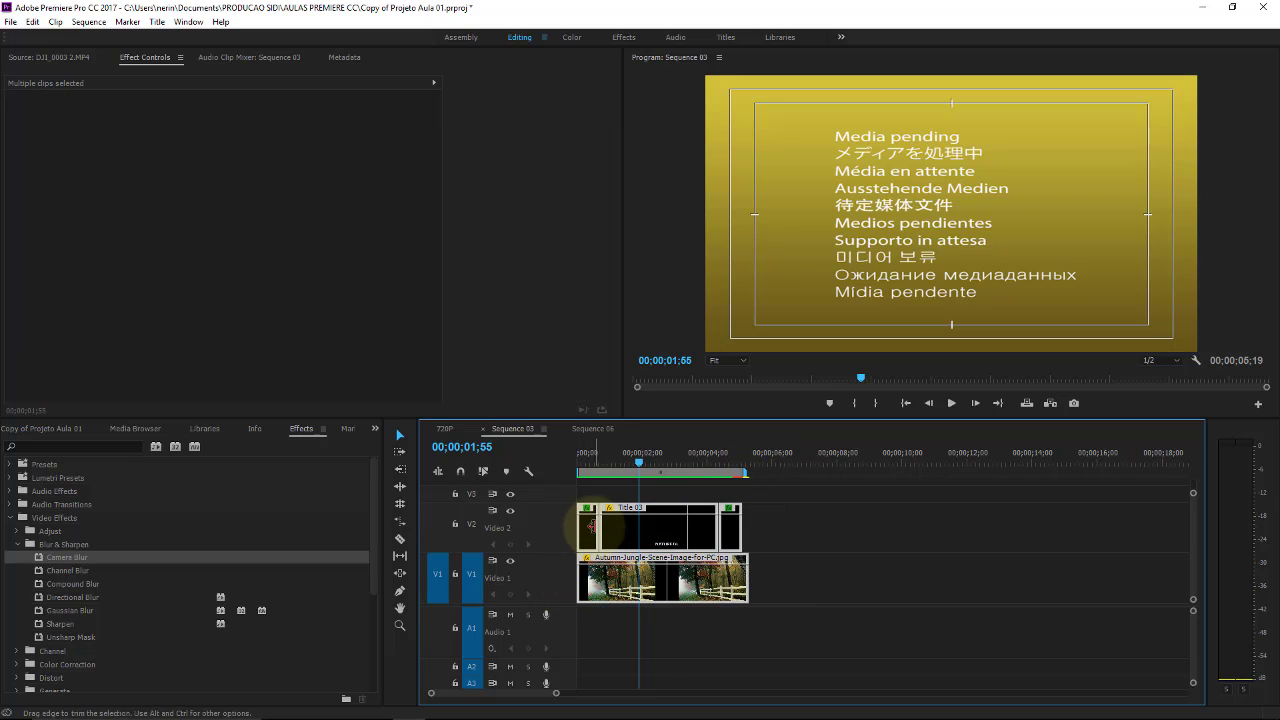
# Nudge the title and forest clips slightly later, play from the start, then show the Project bins
pyautogui.moveTo(589, 532); pyautogui.dragTo(595, 532)
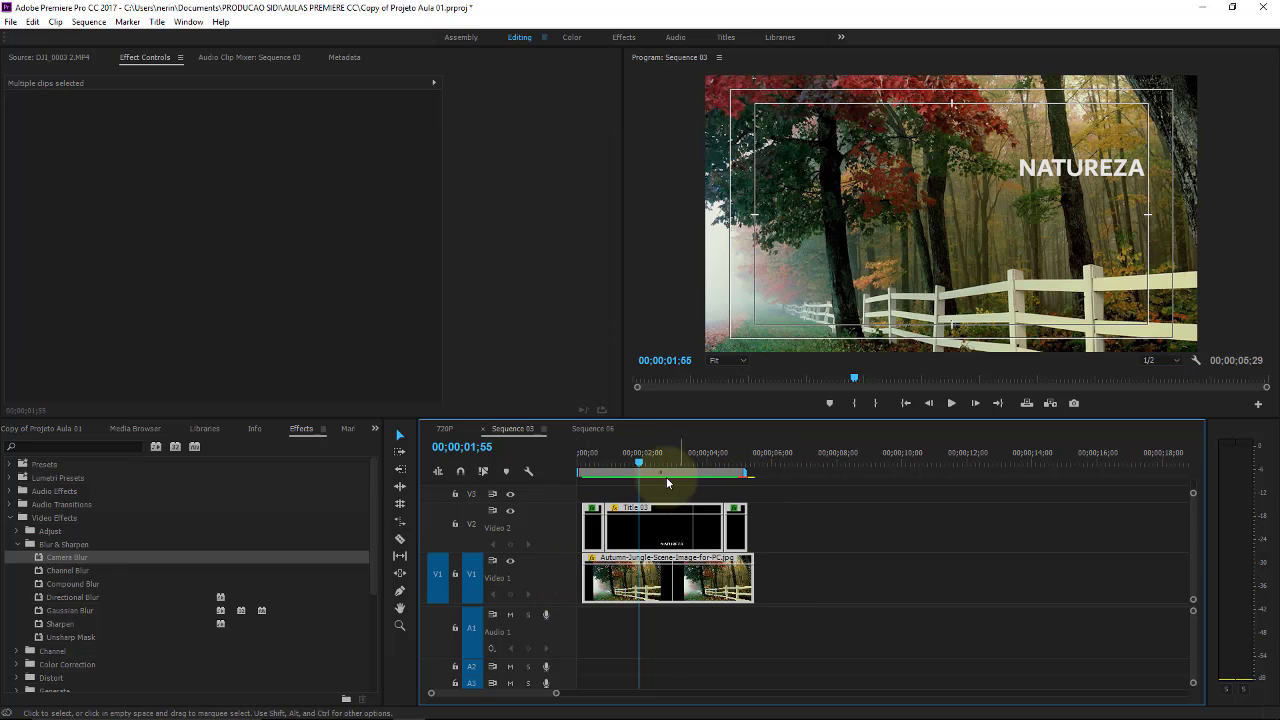
pyautogui.click(576, 452)
pyautogui.press('space')
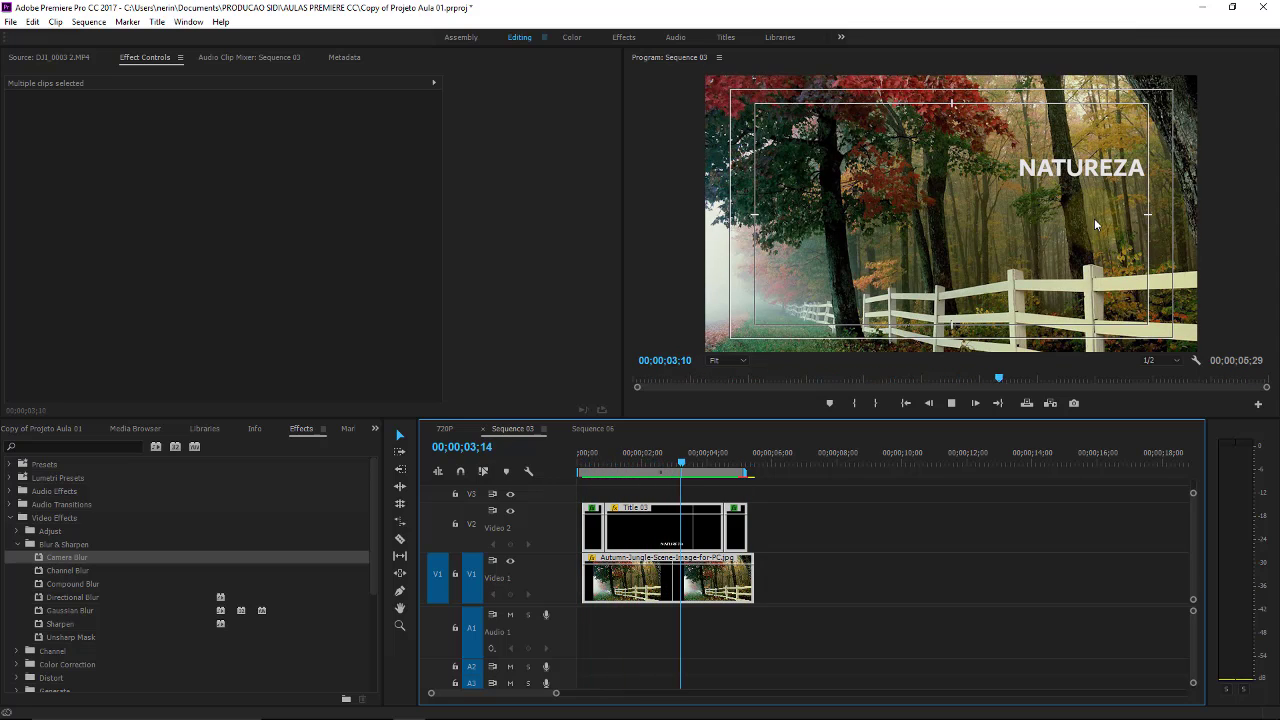
pyautogui.click(855, 426)
pyautogui.press('space')
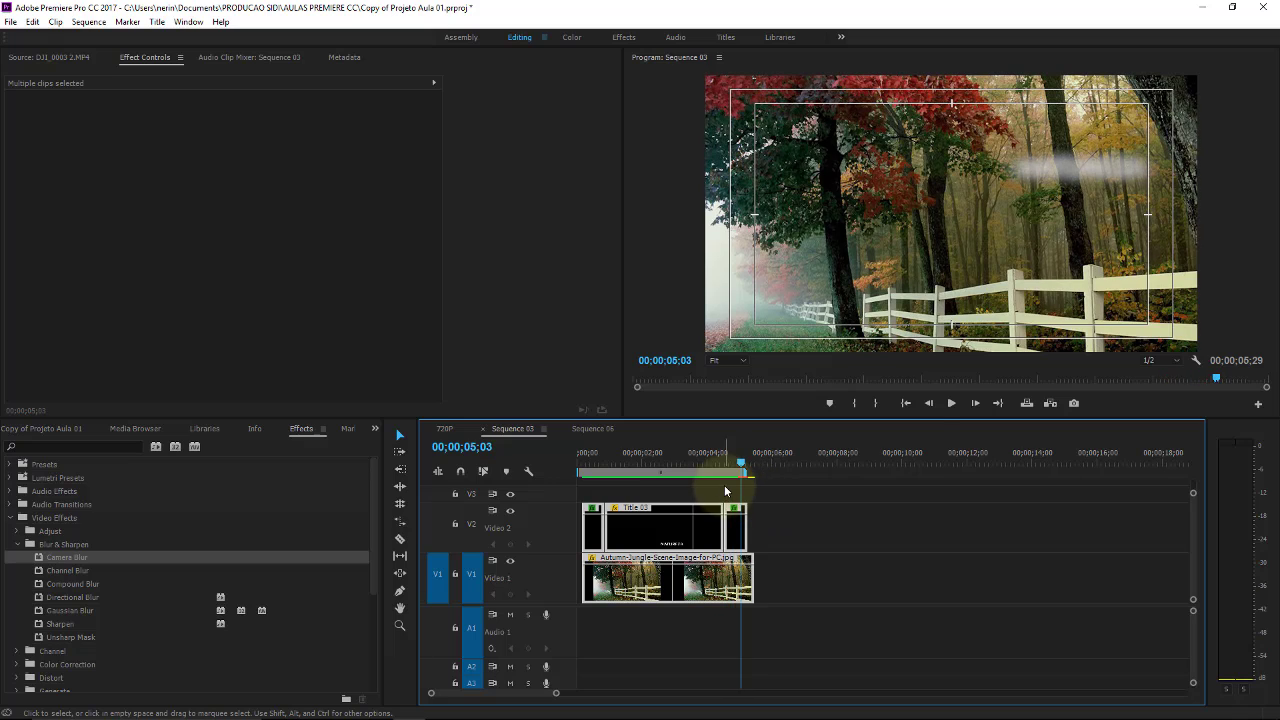
pyautogui.click(62, 428)
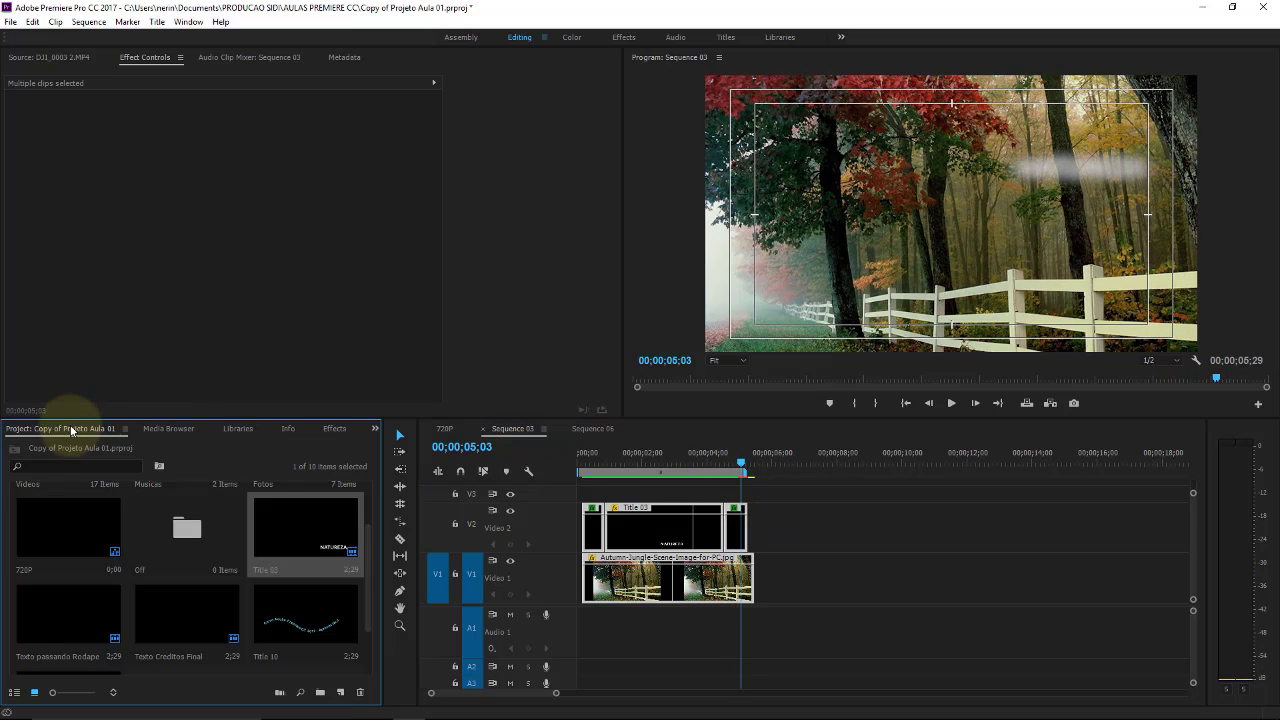
# Open the Videos bin and try the MVI_9953 reporter clip, then delete its video and audio
pyautogui.click(71, 516)
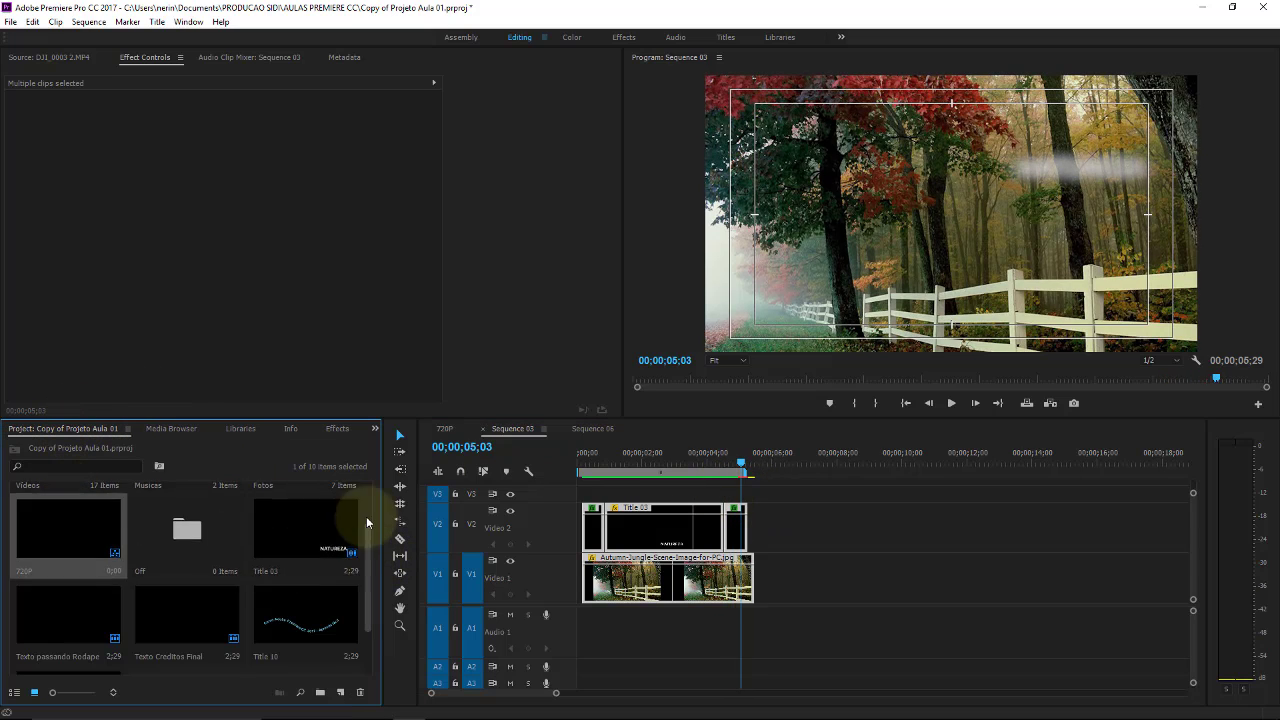
pyautogui.scroll(1, 366, 516)
pyautogui.doubleClick(62, 520)
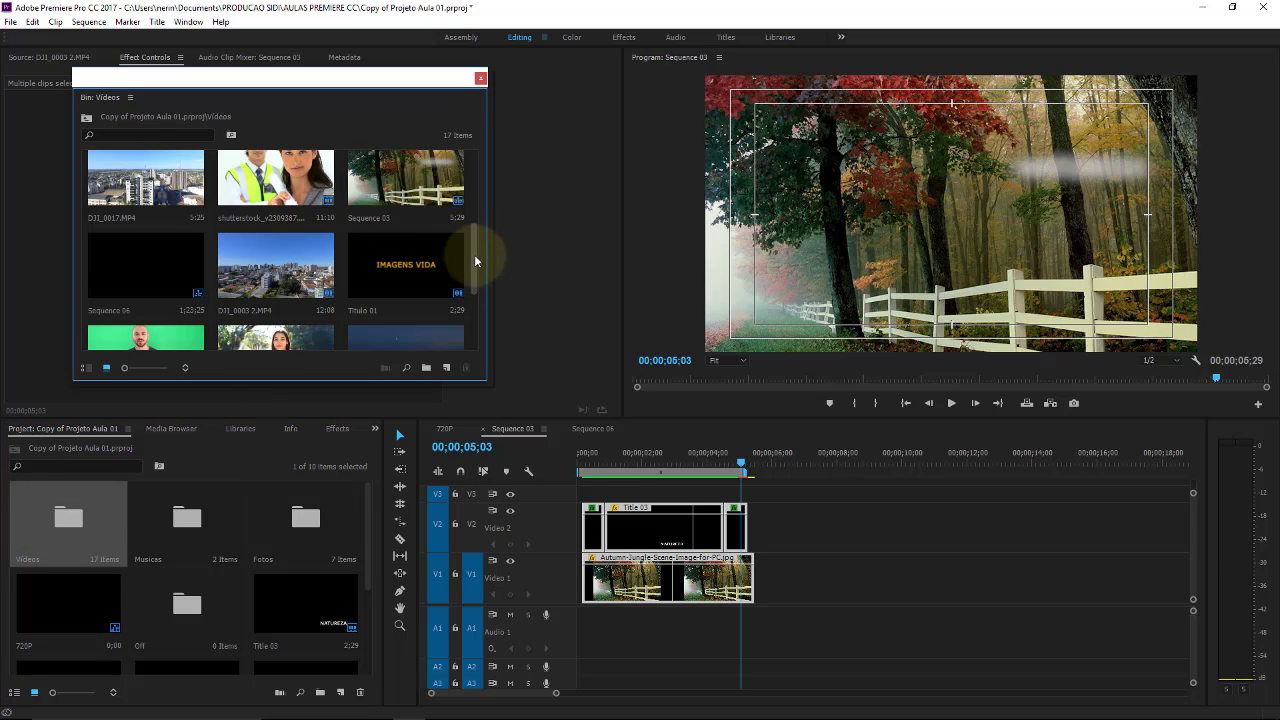
pyautogui.moveTo(476, 257); pyautogui.dragTo(486, 291)
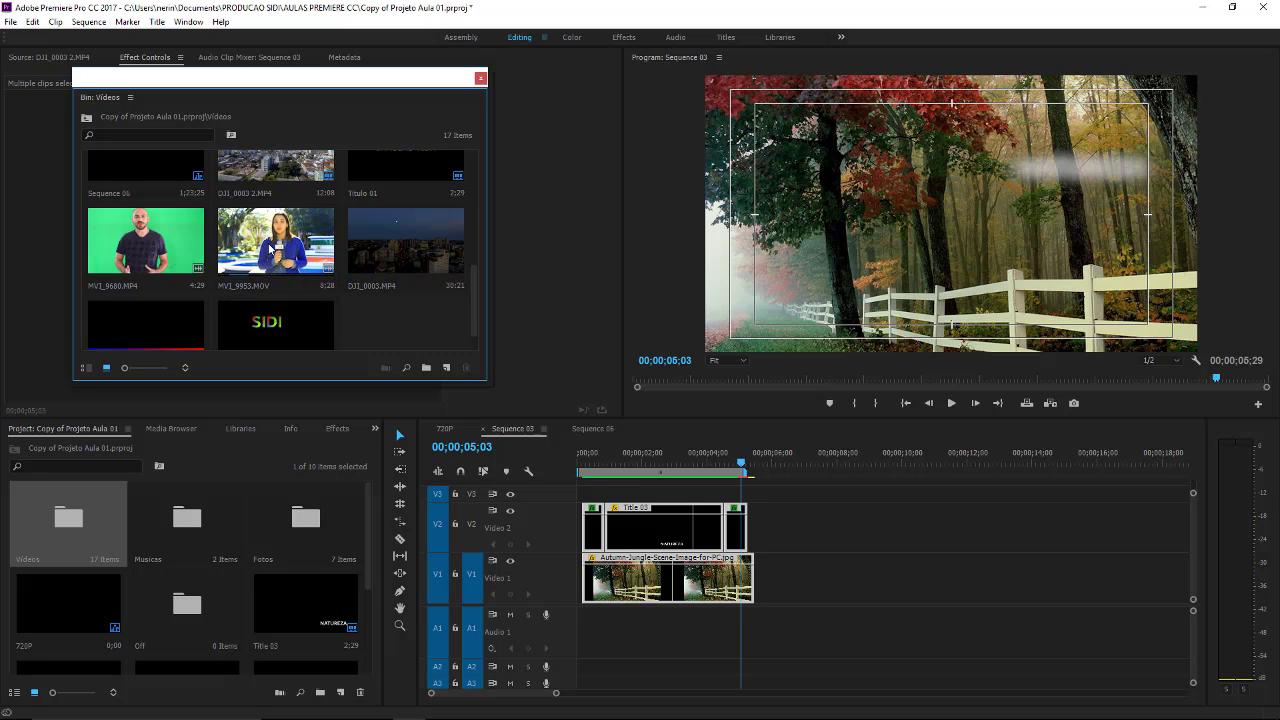
pyautogui.moveTo(270, 245); pyautogui.dragTo(808, 588)
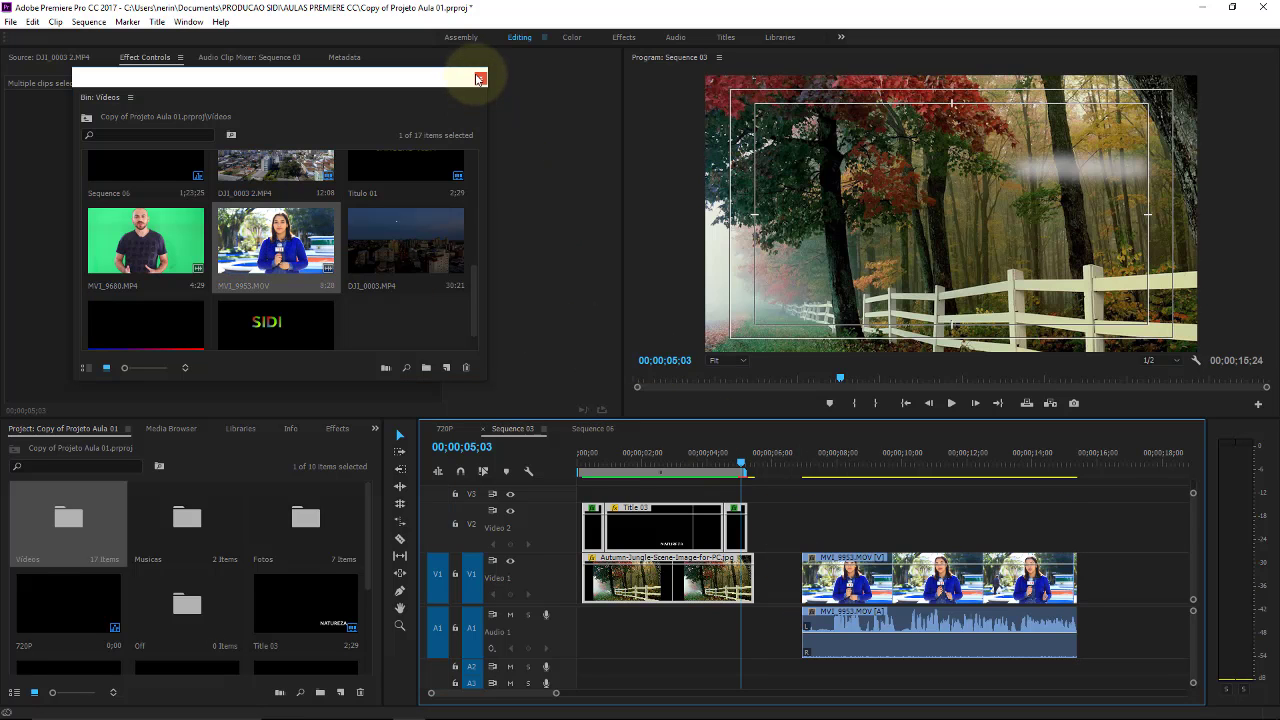
pyautogui.keyDown('alt'); pyautogui.click(835, 575); pyautogui.keyUp('alt')
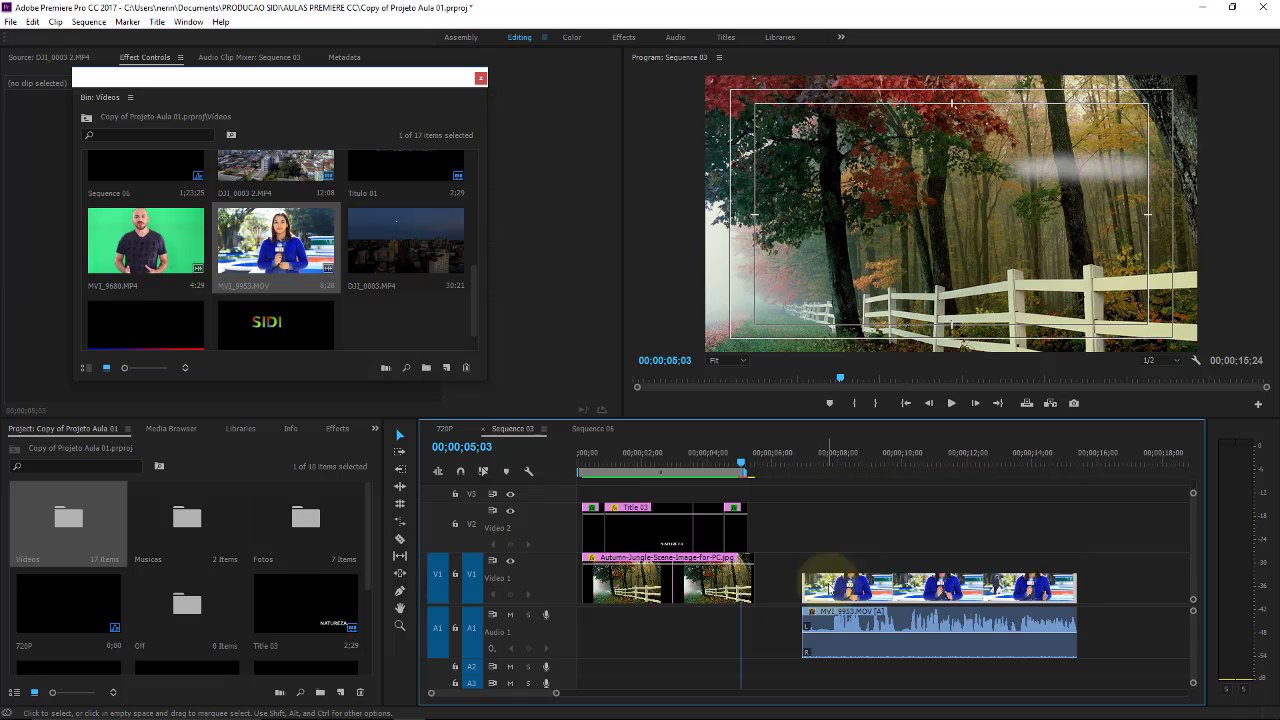
pyautogui.press('Delete')
pyautogui.keyDown('alt'); pyautogui.click(832, 628); pyautogui.keyUp('alt')
pyautogui.press('Delete')
# Place MVI_9680 on V1/A1 after the forest image and close the Videos bin
pyautogui.moveTo(145, 242); pyautogui.dragTo(800, 600)
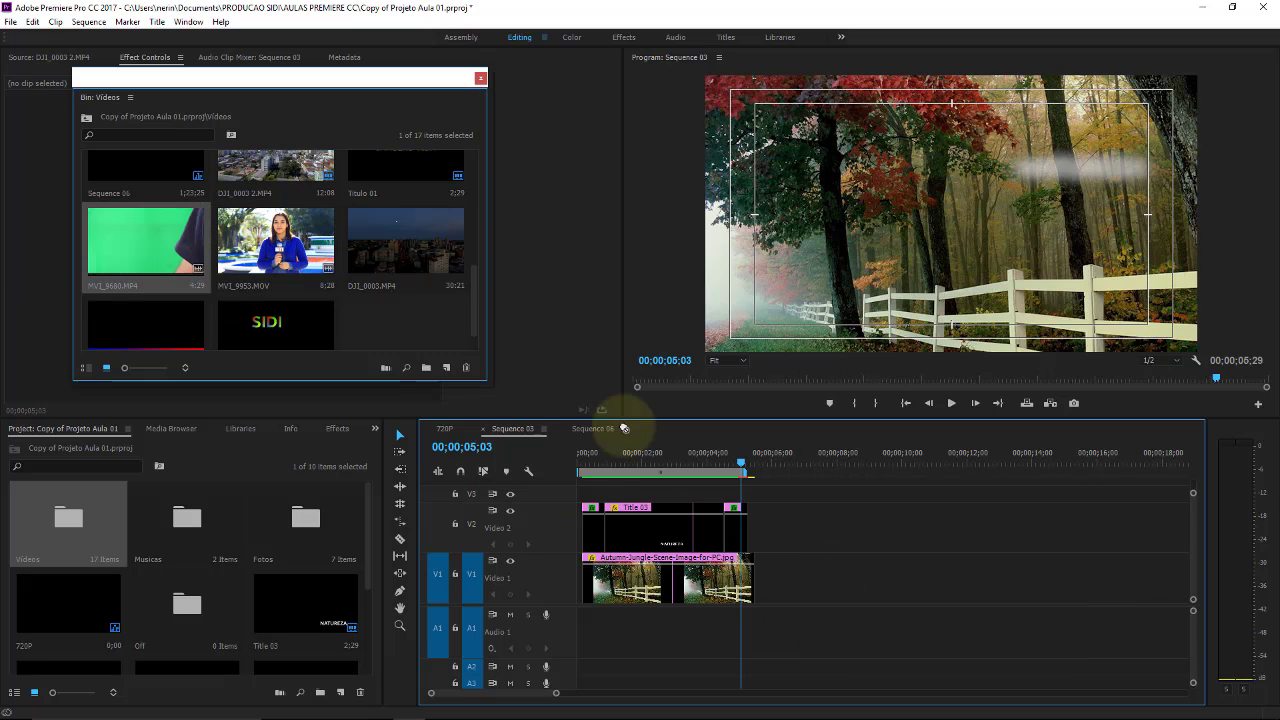
pyautogui.click(480, 78)
pyautogui.click(822, 585)
pyautogui.click(820, 462)
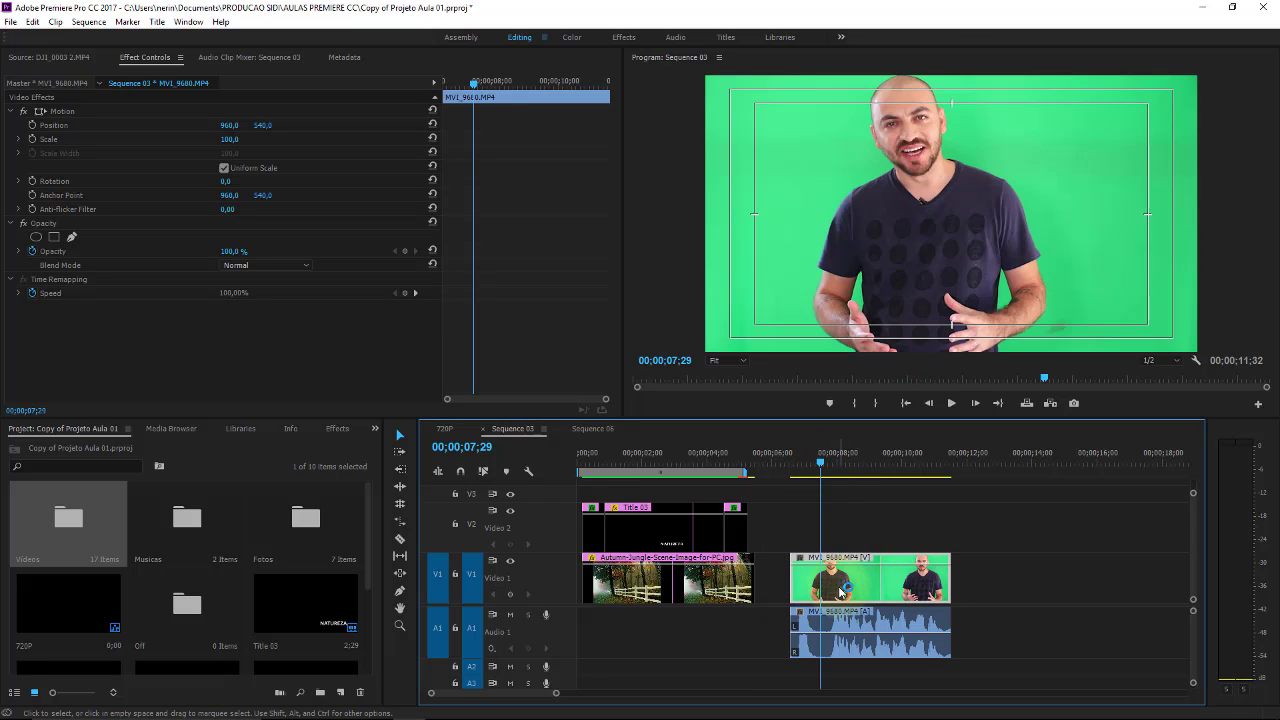
# Paste a copy of MVI_9680 onto Video 2 directly above the original
pyautogui.click(981, 449)
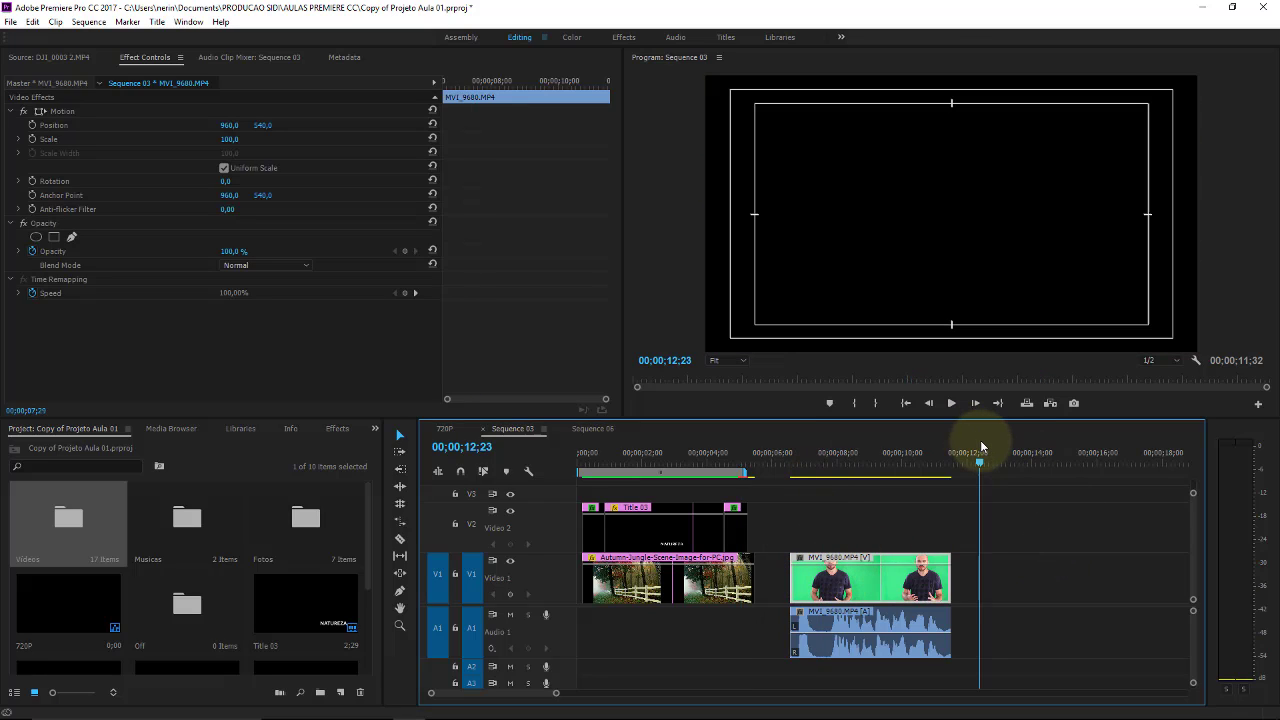
pyautogui.hotkey('ctrl', 'v')
pyautogui.moveTo(1046, 586); pyautogui.dragTo(856, 515)
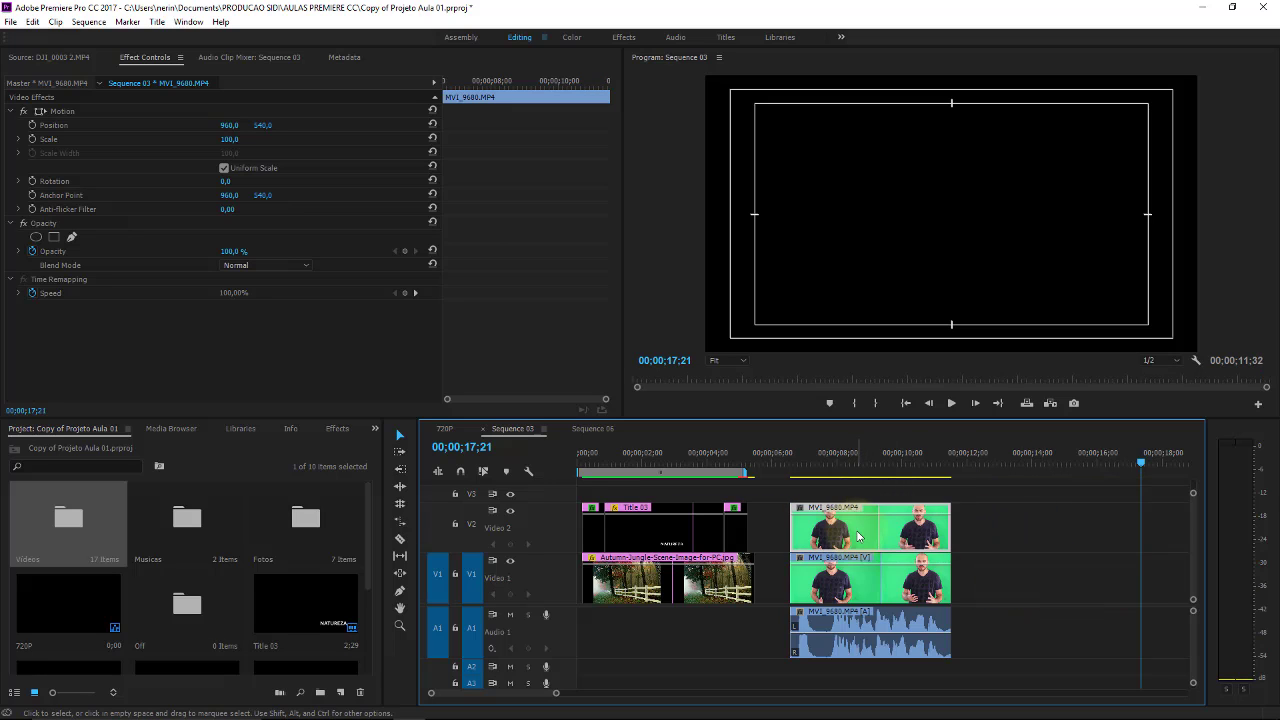
pyautogui.click(829, 452)
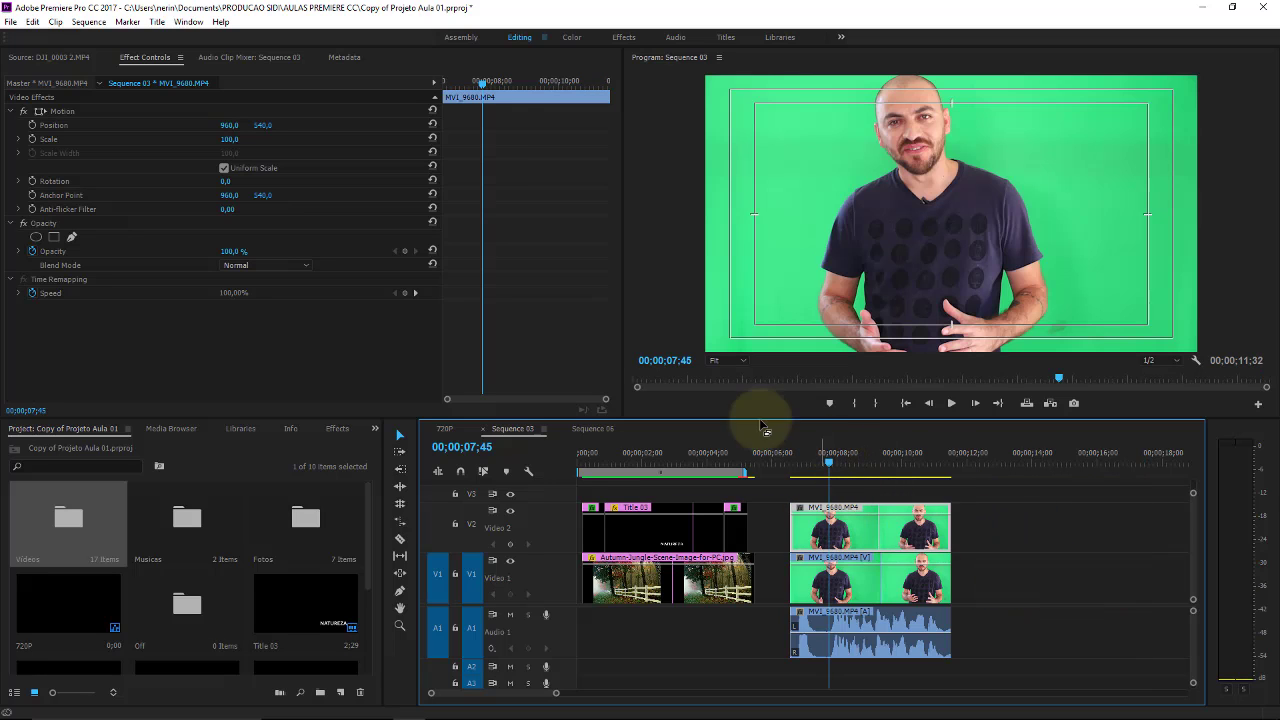
# Draw an Opacity pen mask with points around the presenter's head and chin
pyautogui.click(71, 237)
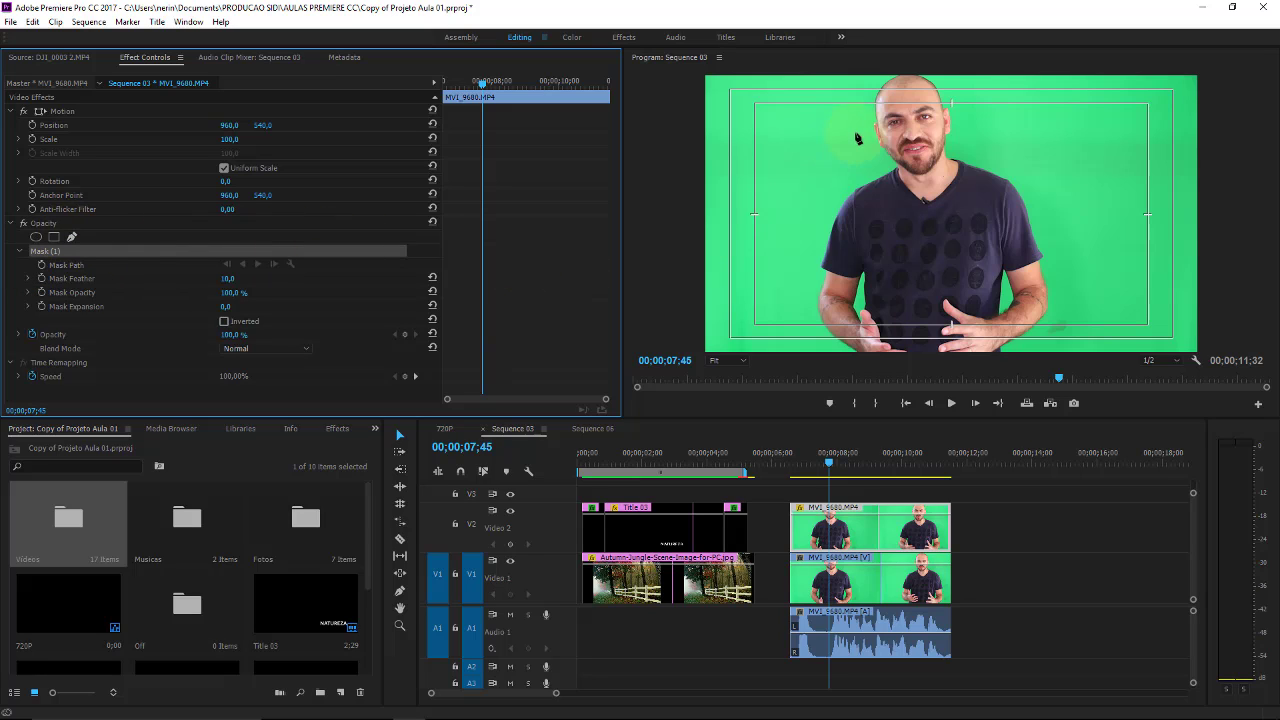
pyautogui.click(850, 102)
pyautogui.click(877, 152)
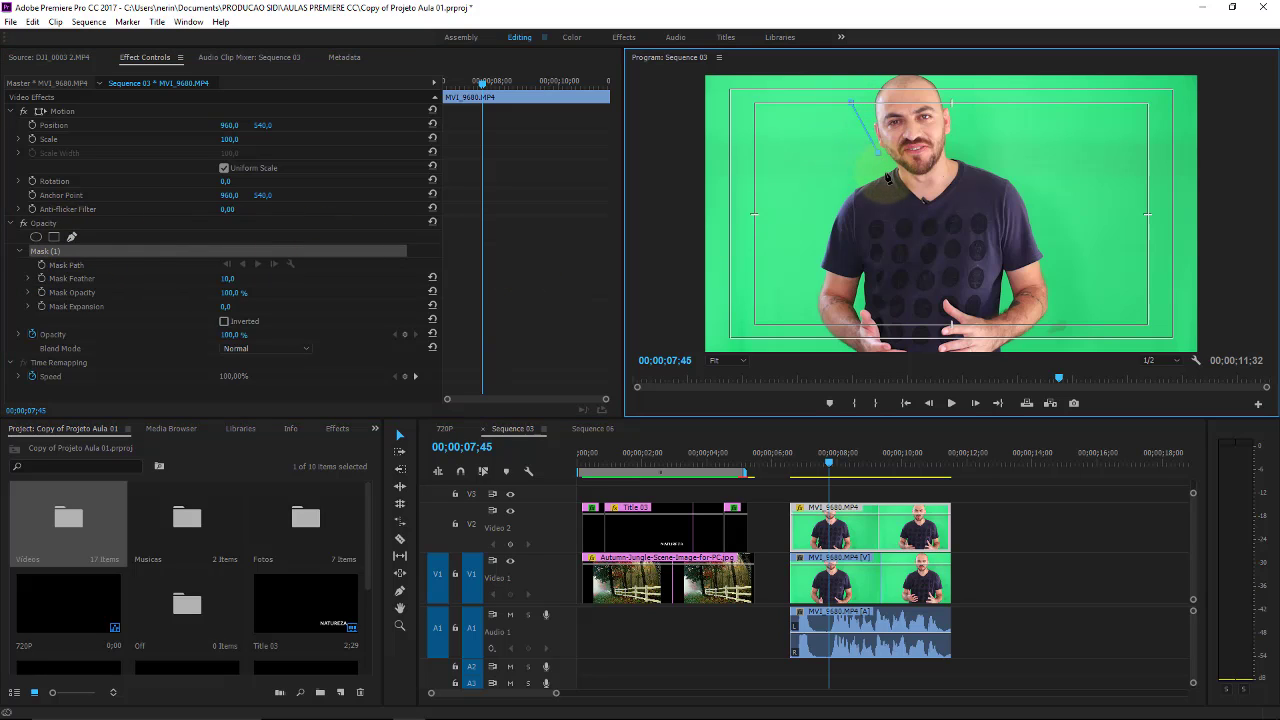
pyautogui.click(908, 181)
pyautogui.click(948, 181)
pyautogui.click(984, 162)
pyautogui.click(967, 108)
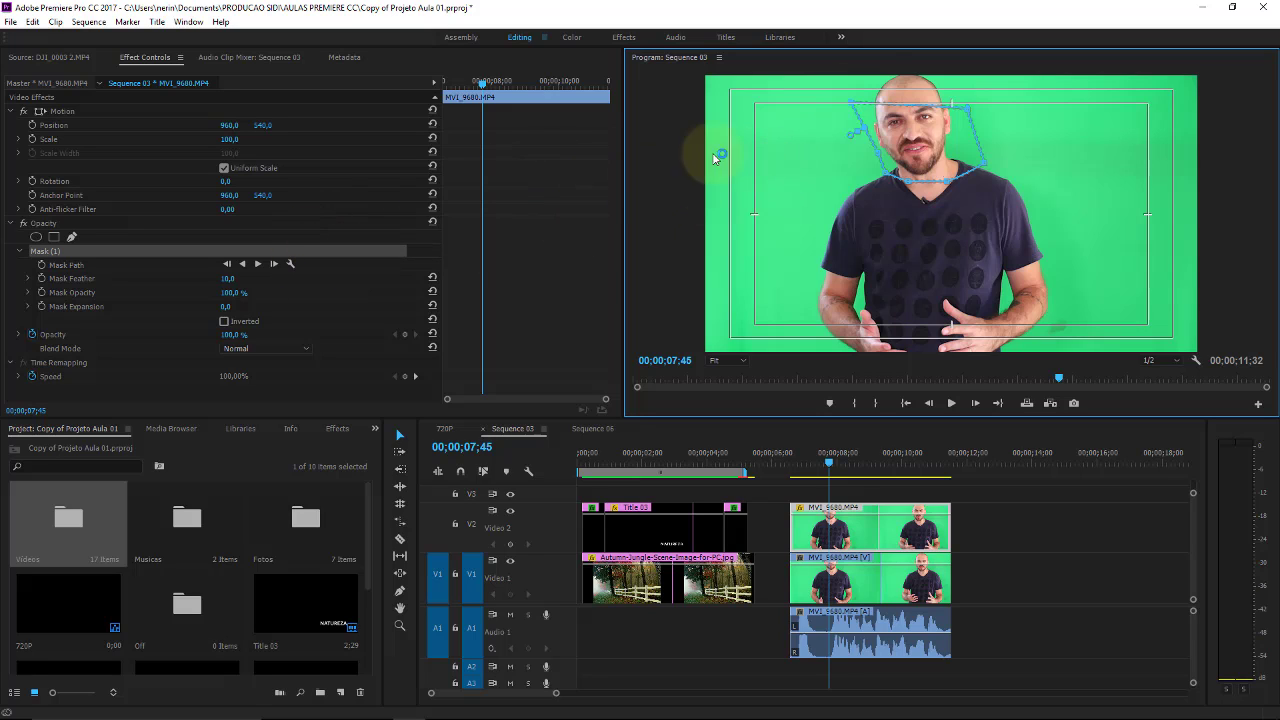
# Refine the head mask points up to the frame top and park the playhead near 07;49
pyautogui.moveTo(913, 111); pyautogui.dragTo(958, 115)
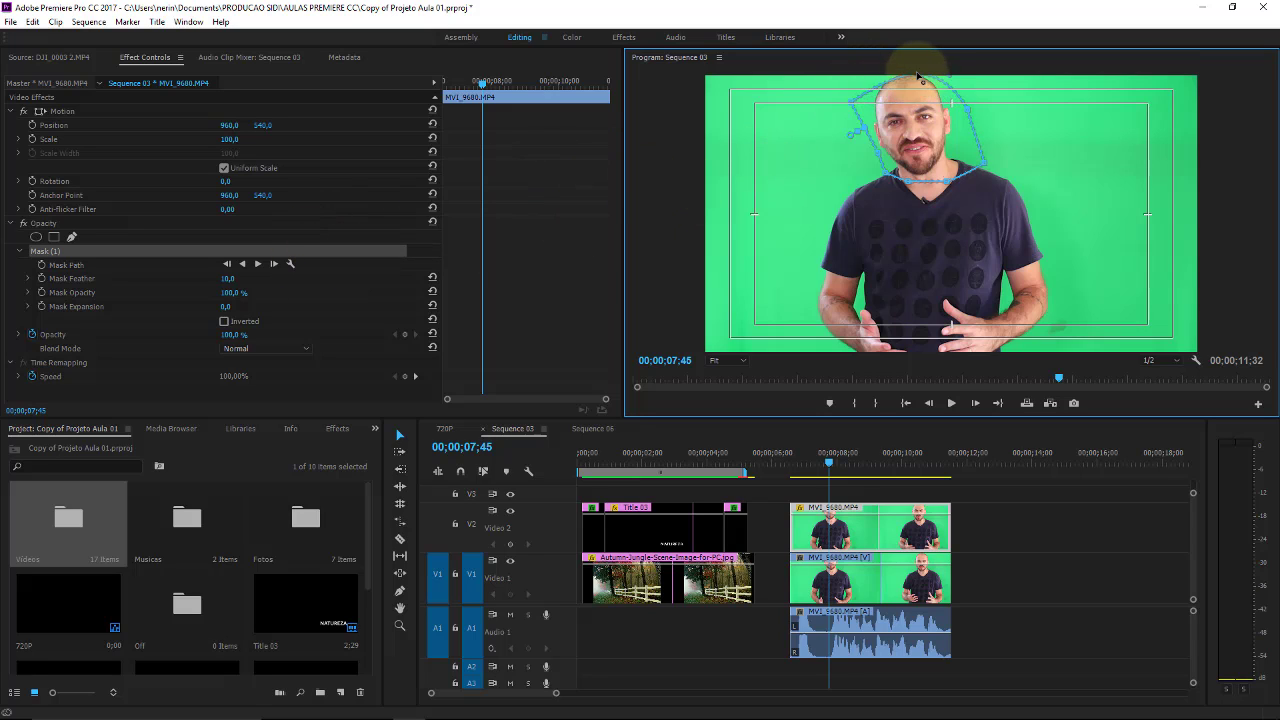
pyautogui.click(983, 168)
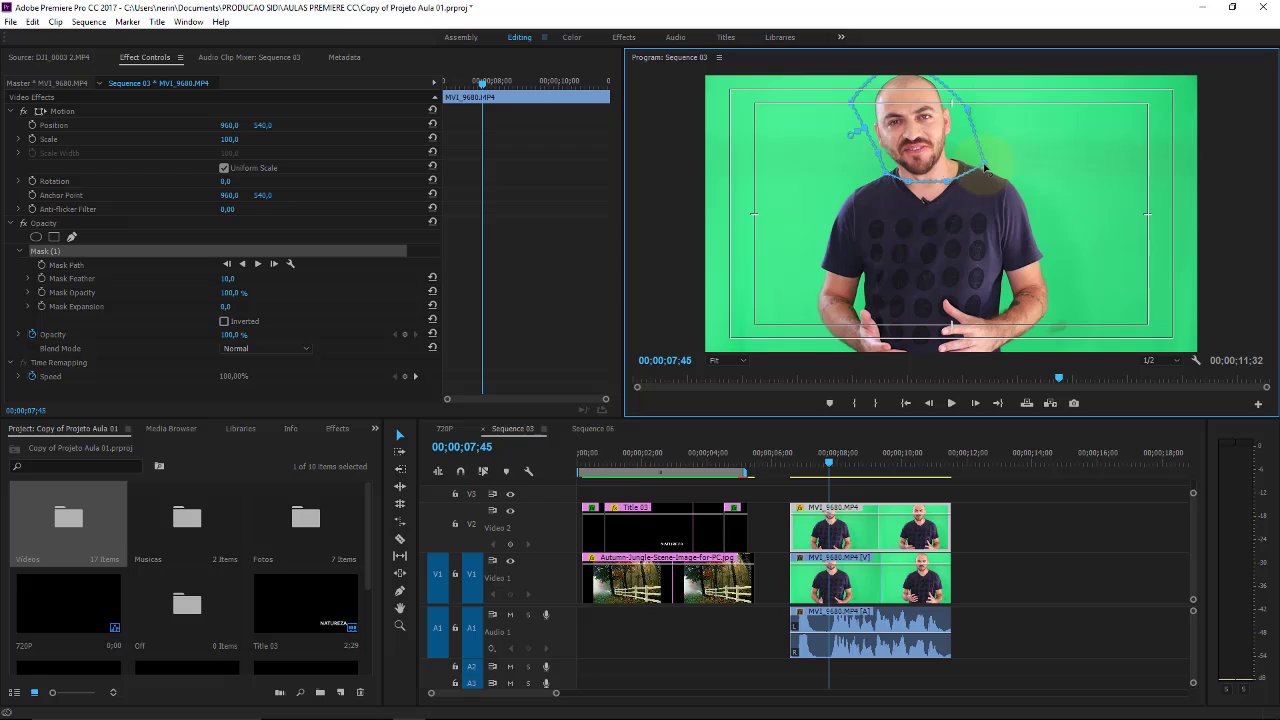
pyautogui.click(968, 116)
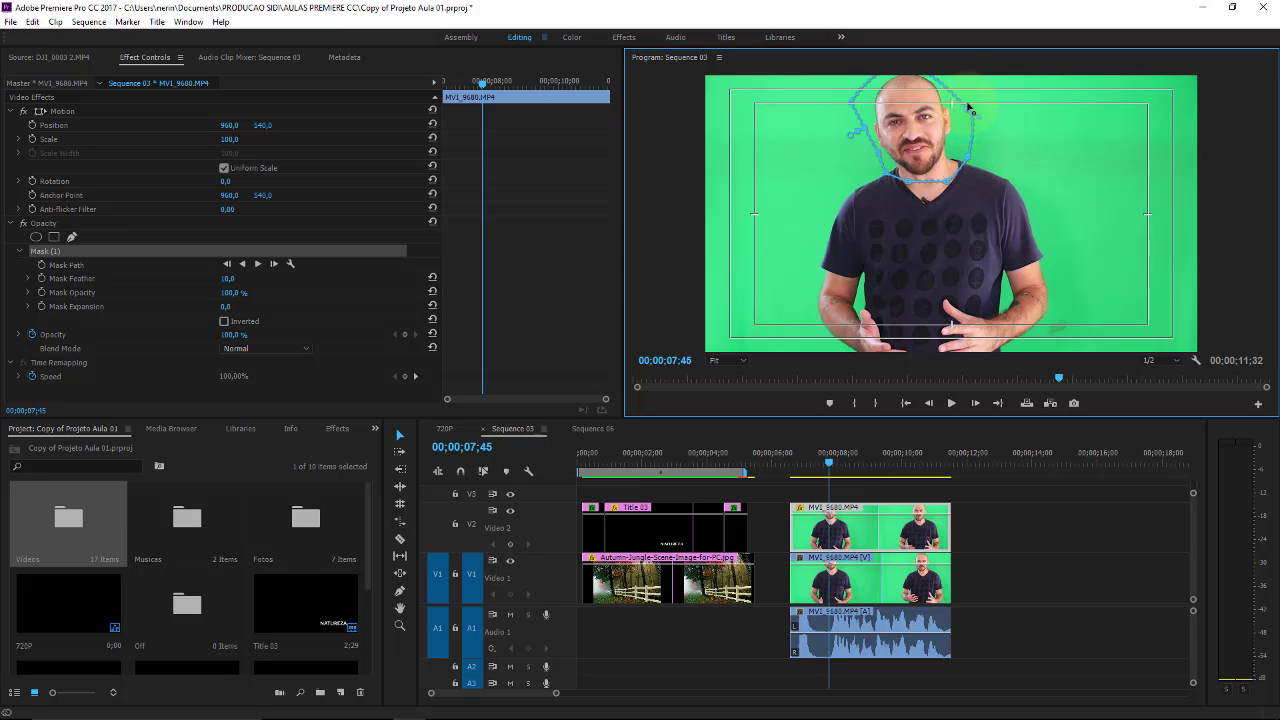
pyautogui.click(866, 156)
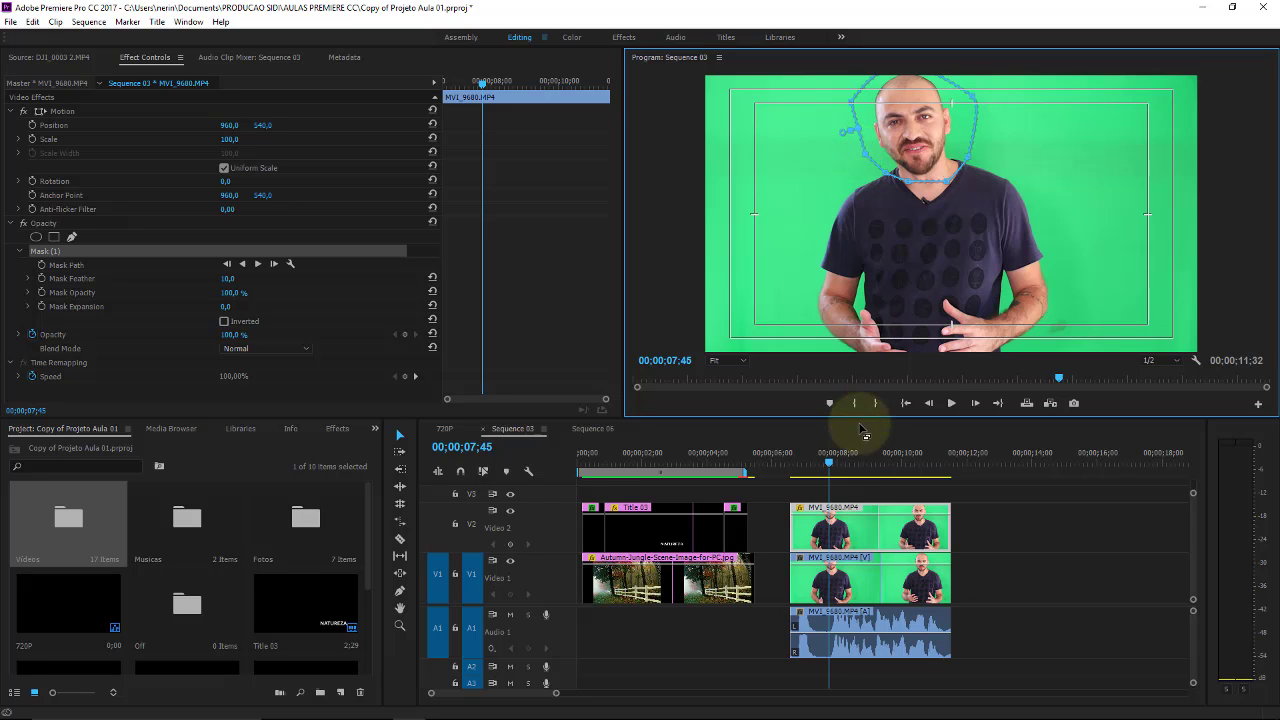
pyautogui.click(837, 461)
pyautogui.click(829, 458)
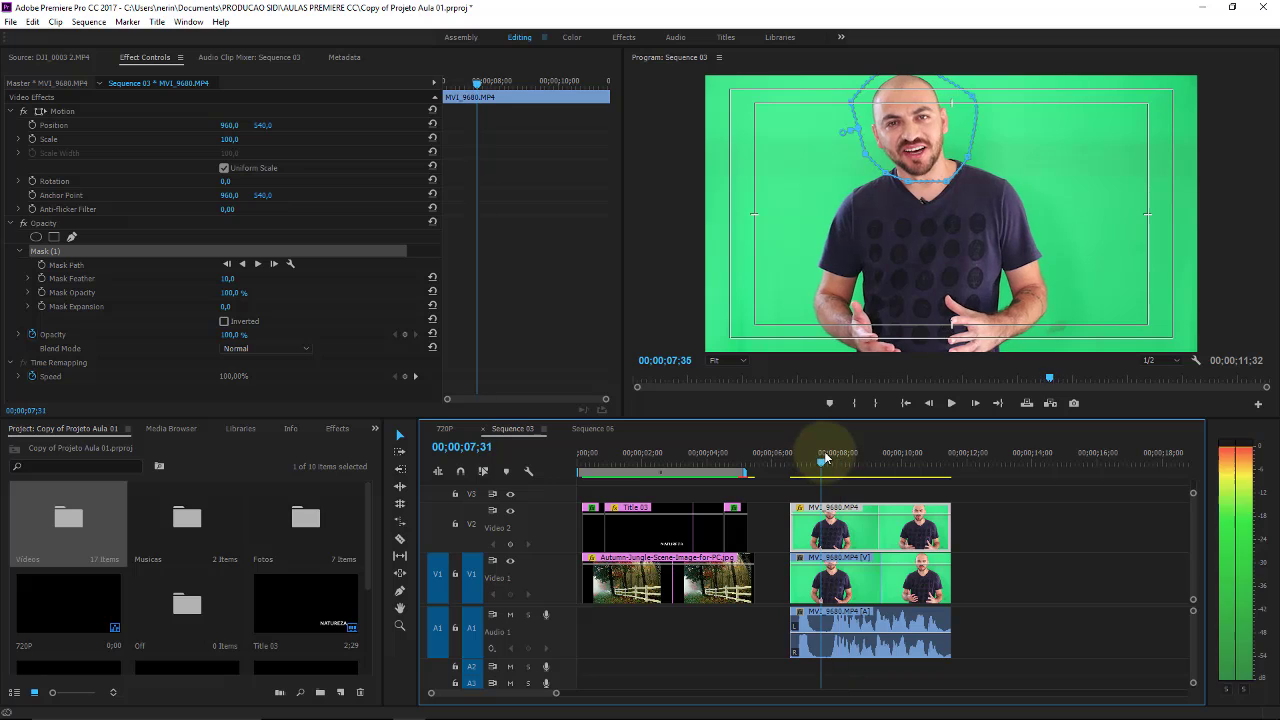
pyautogui.click(510, 562)
pyautogui.click(510, 562)
pyautogui.click(510, 562)
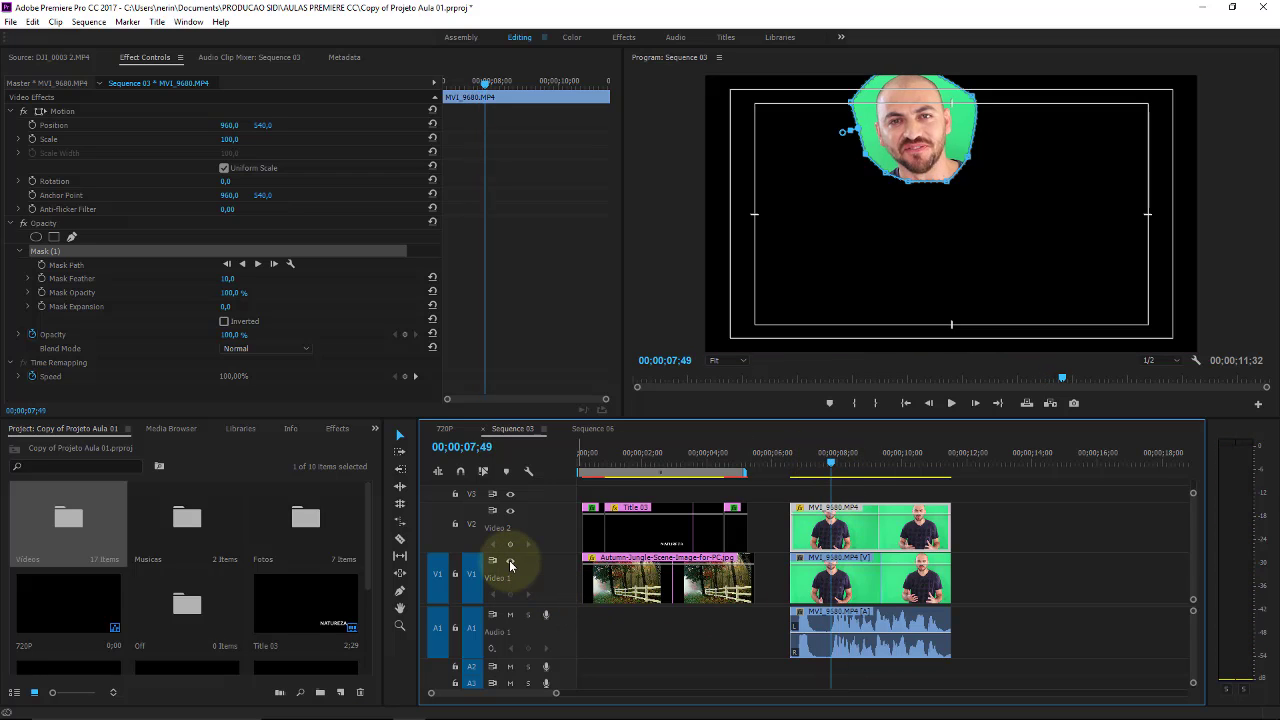
pyautogui.click(510, 562)
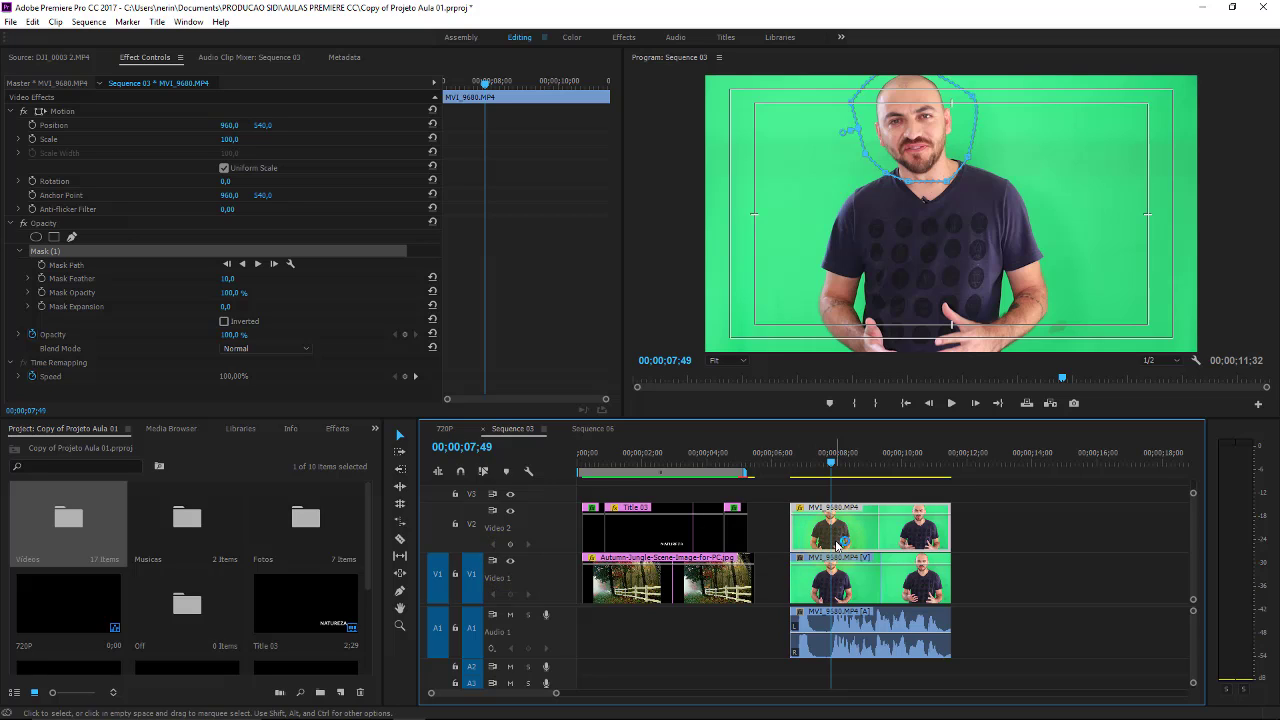
pyautogui.click(365, 517)
# Apply Camera Blur to the masked Video 2 presenter copy with Percent Blur 17
pyautogui.click(334, 428)
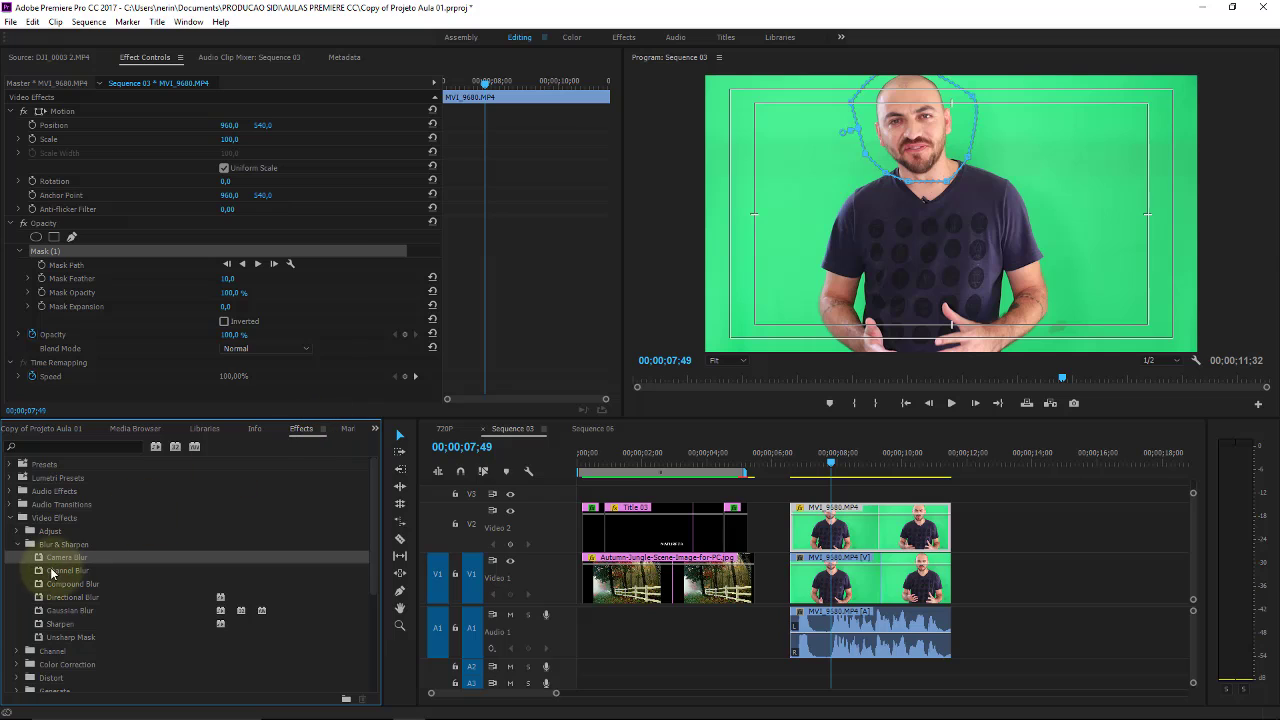
pyautogui.moveTo(49, 563); pyautogui.dragTo(830, 530)
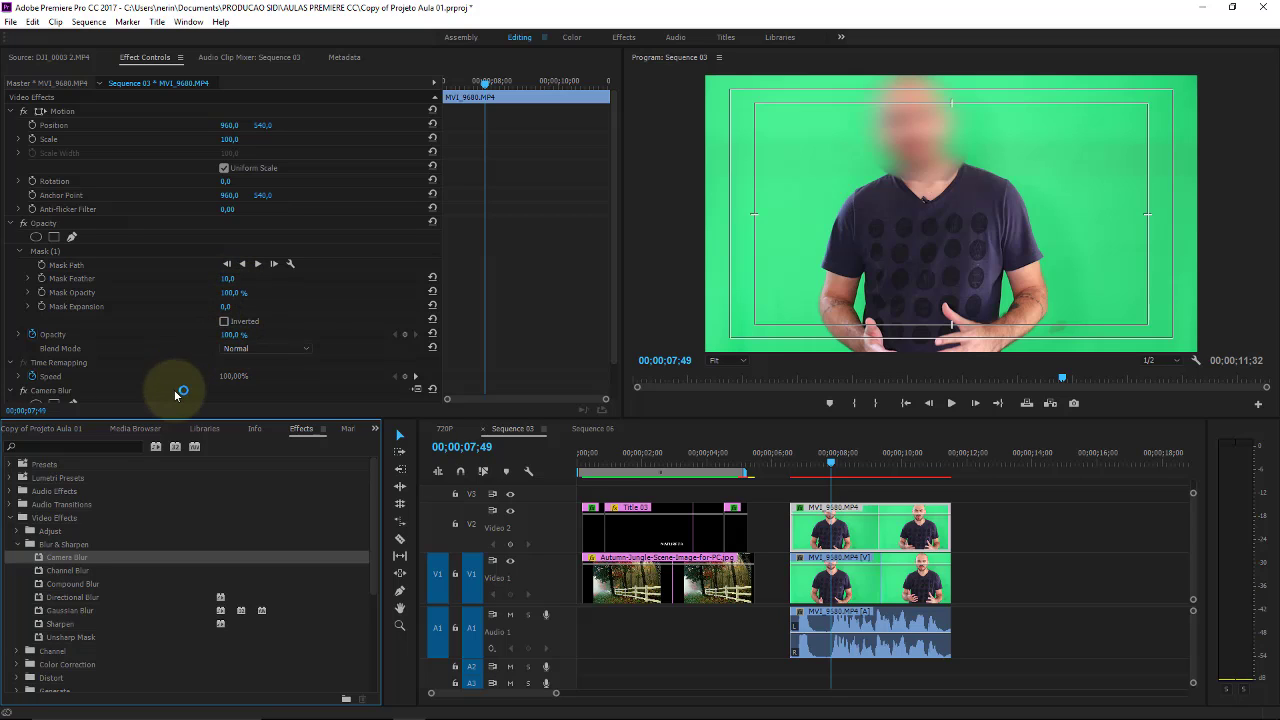
pyautogui.scroll(-1, 614, 243)
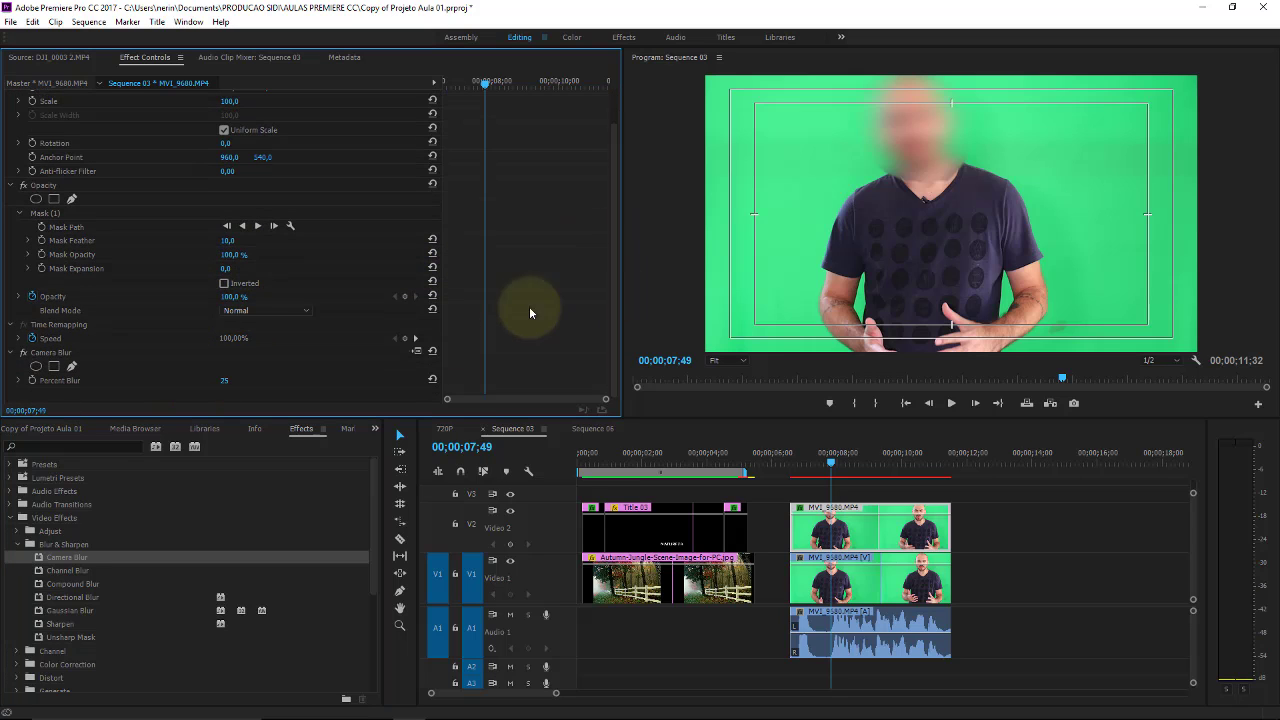
pyautogui.moveTo(222, 383); pyautogui.dragTo(208, 381)
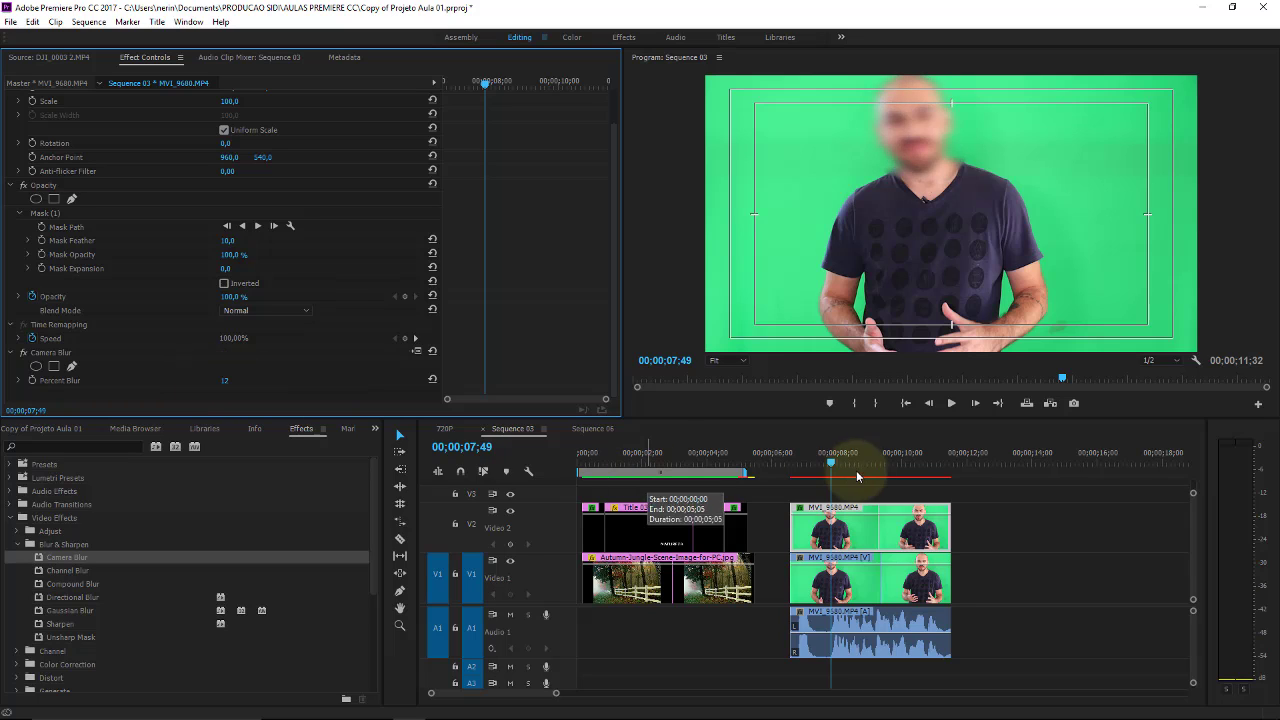
# Set the work area to span only the presenter clips, from about 06;00 to their end
pyautogui.moveTo(830, 462); pyautogui.dragTo(822, 466)
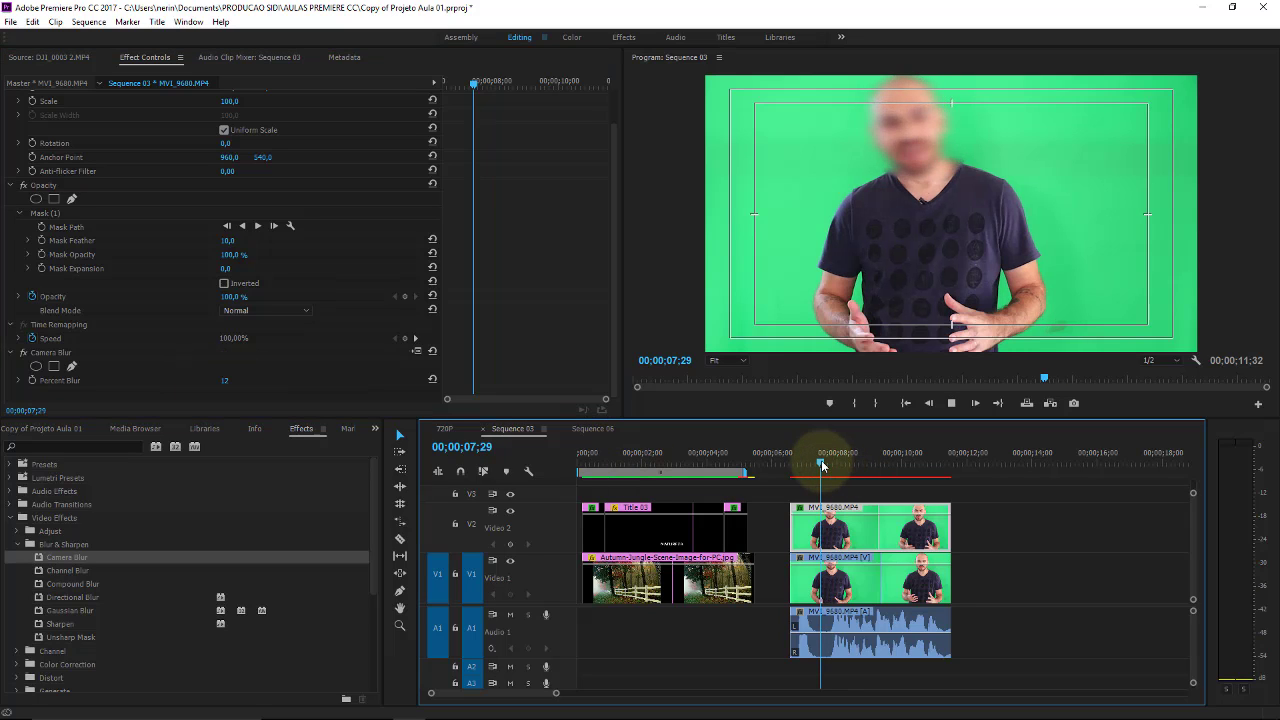
pyautogui.moveTo(829, 466)
pyautogui.mouseDown()
pyautogui.moveTo(745, 476)
pyautogui.moveTo(953, 474)
pyautogui.mouseUp()
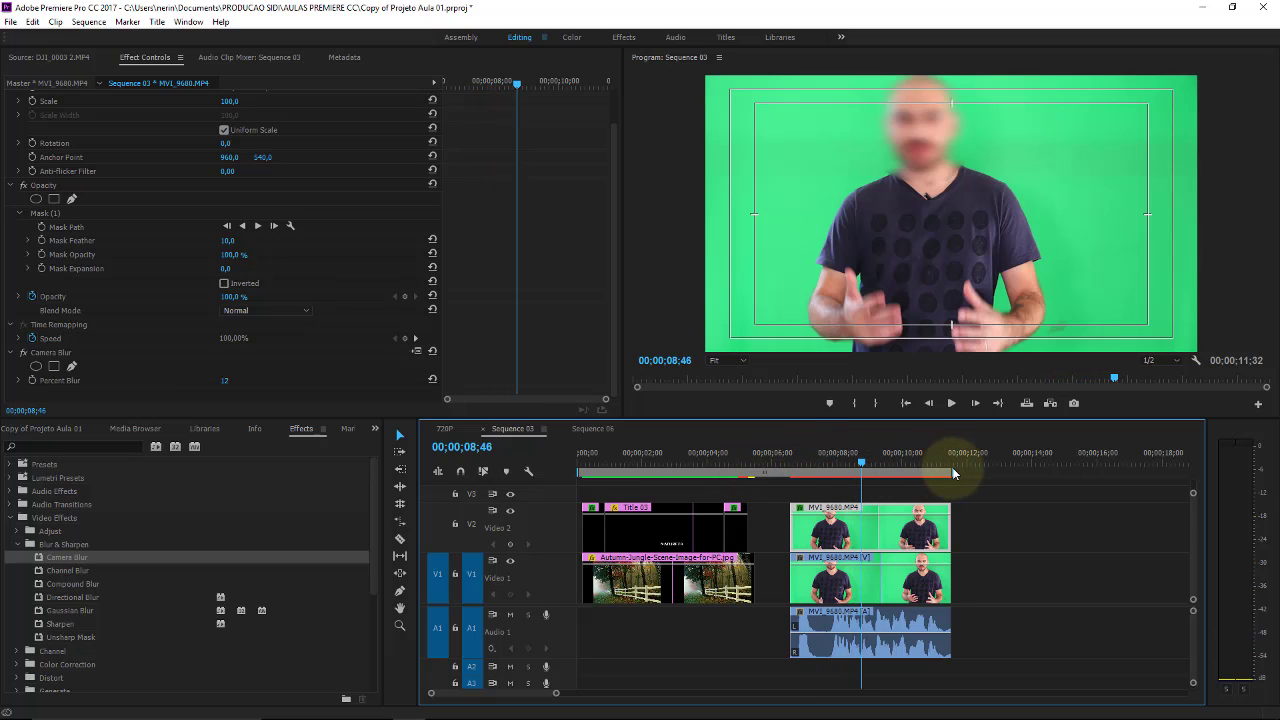
pyautogui.moveTo(579, 474); pyautogui.dragTo(786, 474)
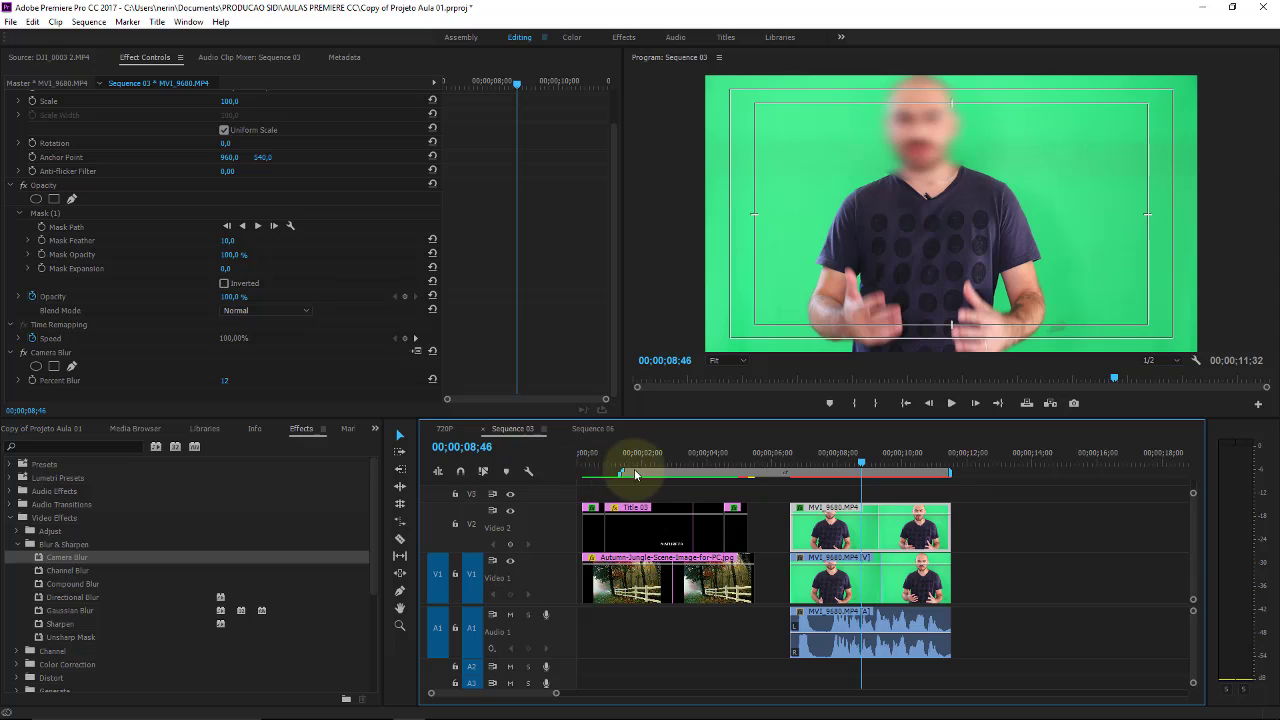
# Move the playhead to 07;19 and save the project
pyautogui.click(814, 458)
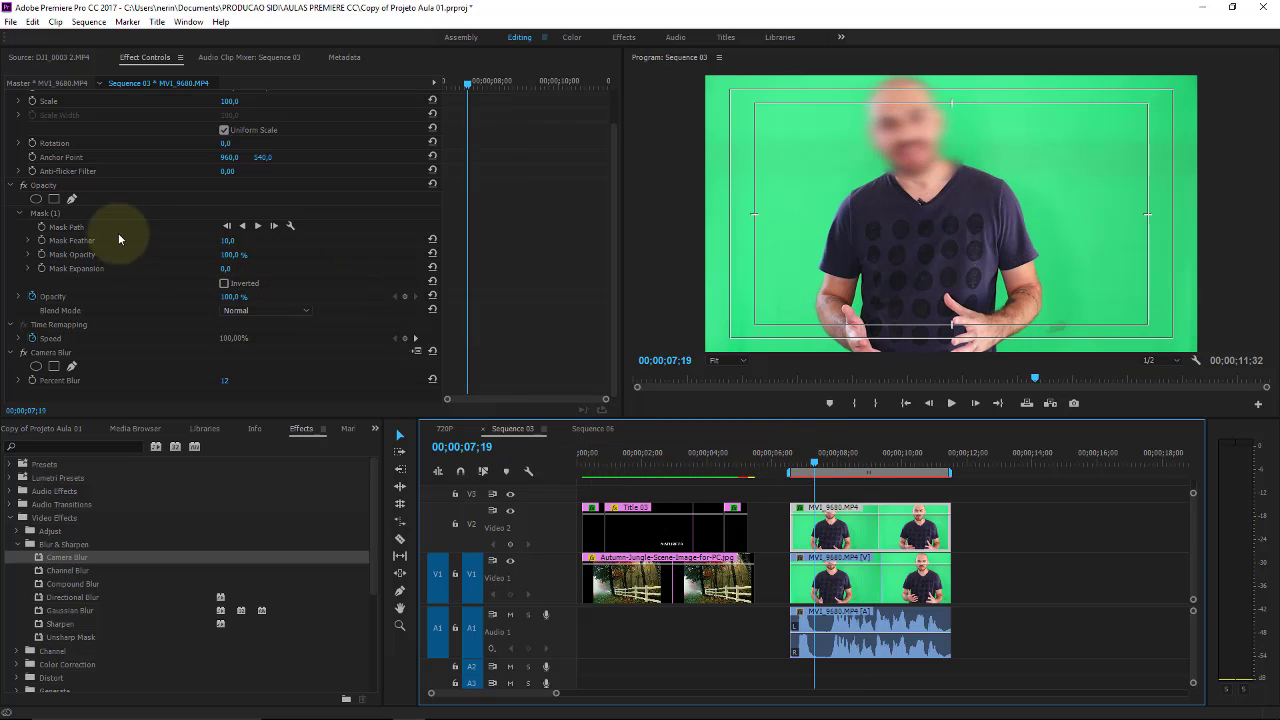
pyautogui.click(72, 201)
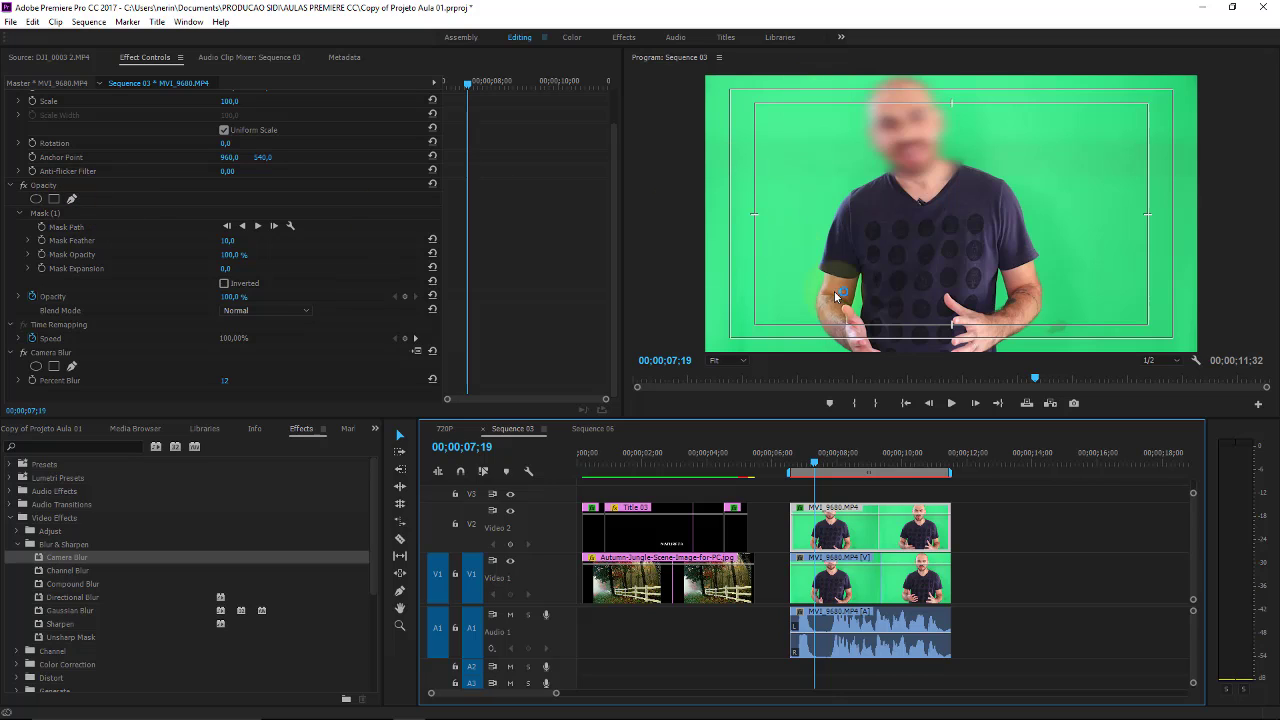
pyautogui.click(400, 206)
pyautogui.hotkey('ctrl', 's')
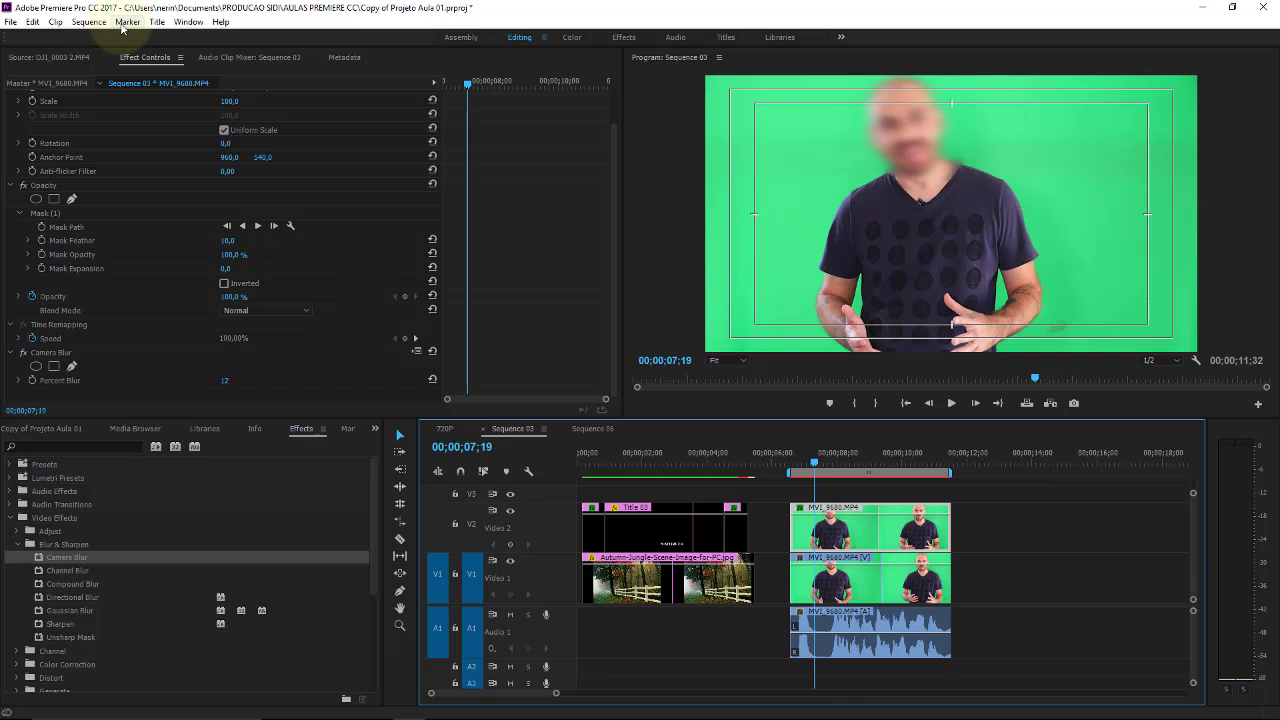
# Render the entire work area, stop playback at 08;18, and select both presenter clips
pyautogui.click(88, 21)
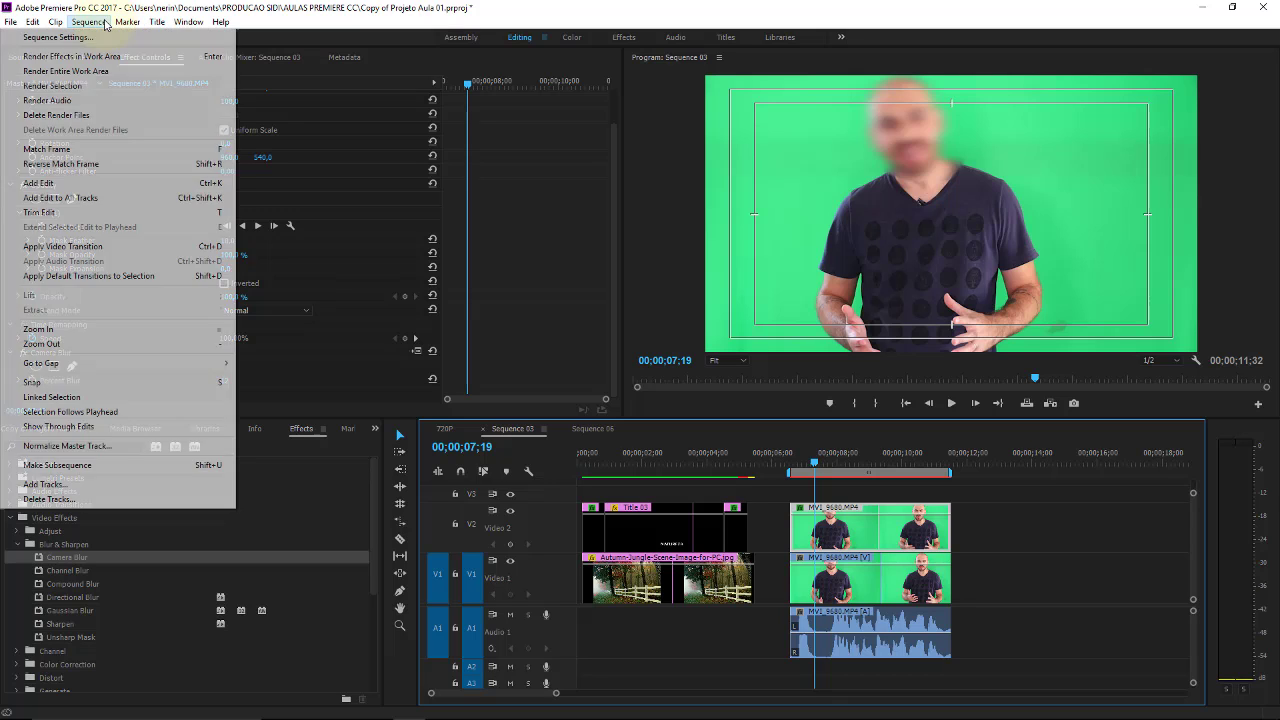
pyautogui.click(107, 71)
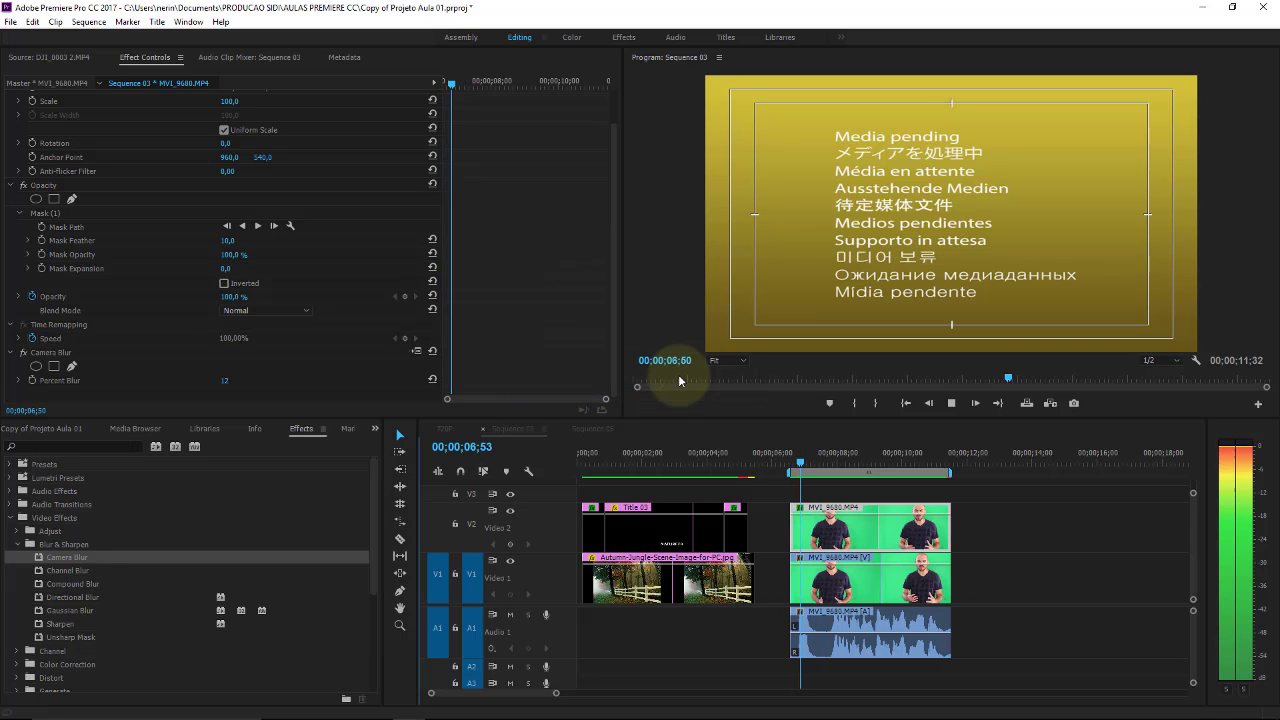
pyautogui.click(846, 452)
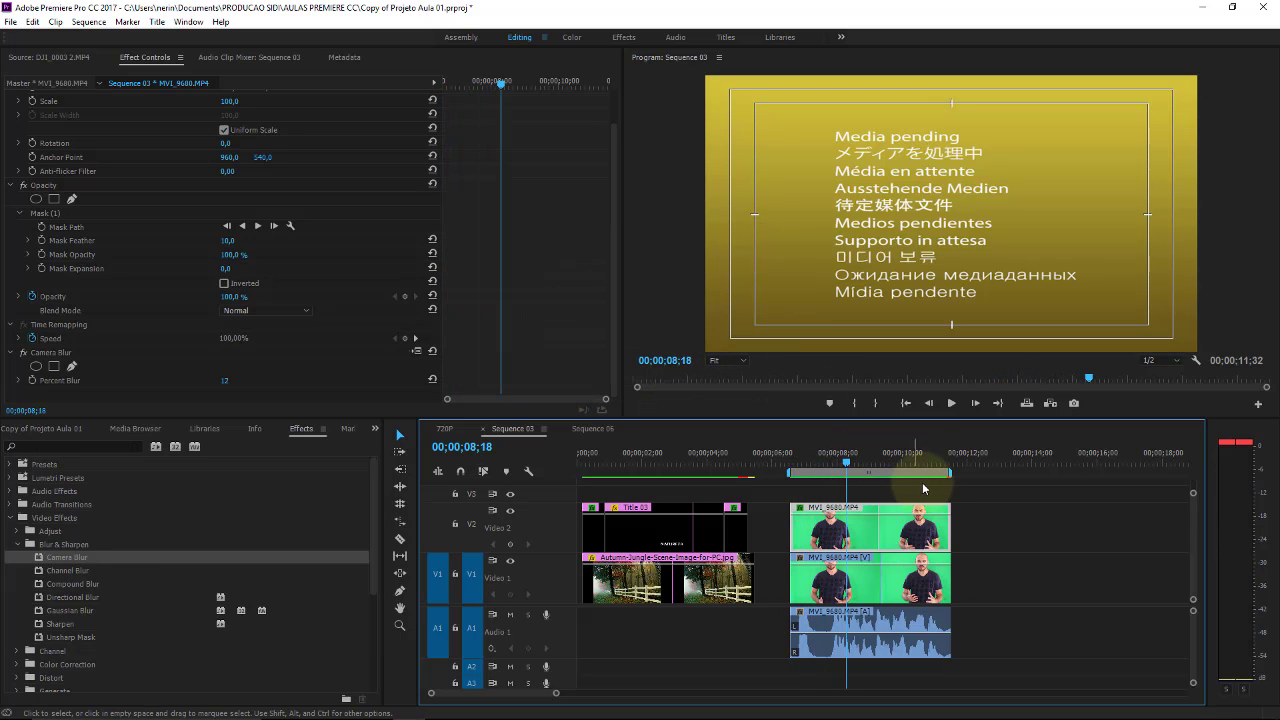
pyautogui.click(867, 575)
pyautogui.keyDown('shift'); pyautogui.click(840, 530); pyautogui.keyUp('shift')
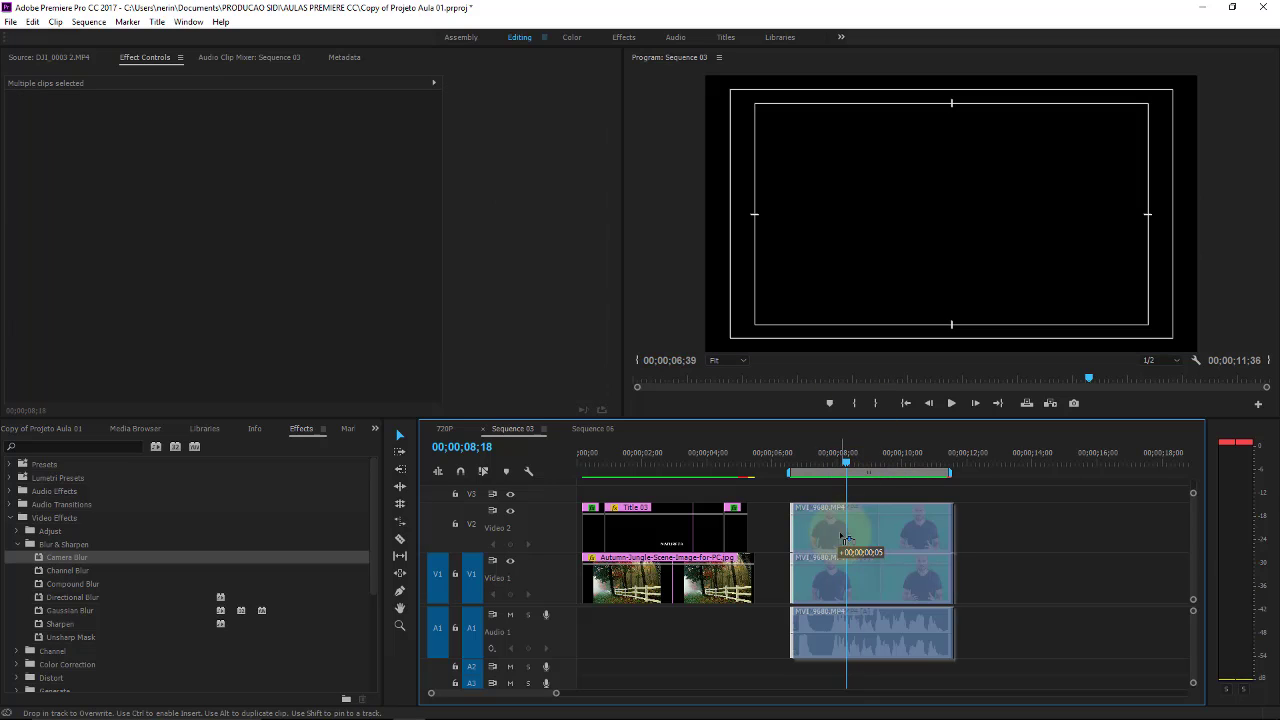
# Shift both presenter clips 4 frames later, play them through, then select the V2 copy
pyautogui.moveTo(840, 537); pyautogui.dragTo(840, 540)
pyautogui.click(855, 456)
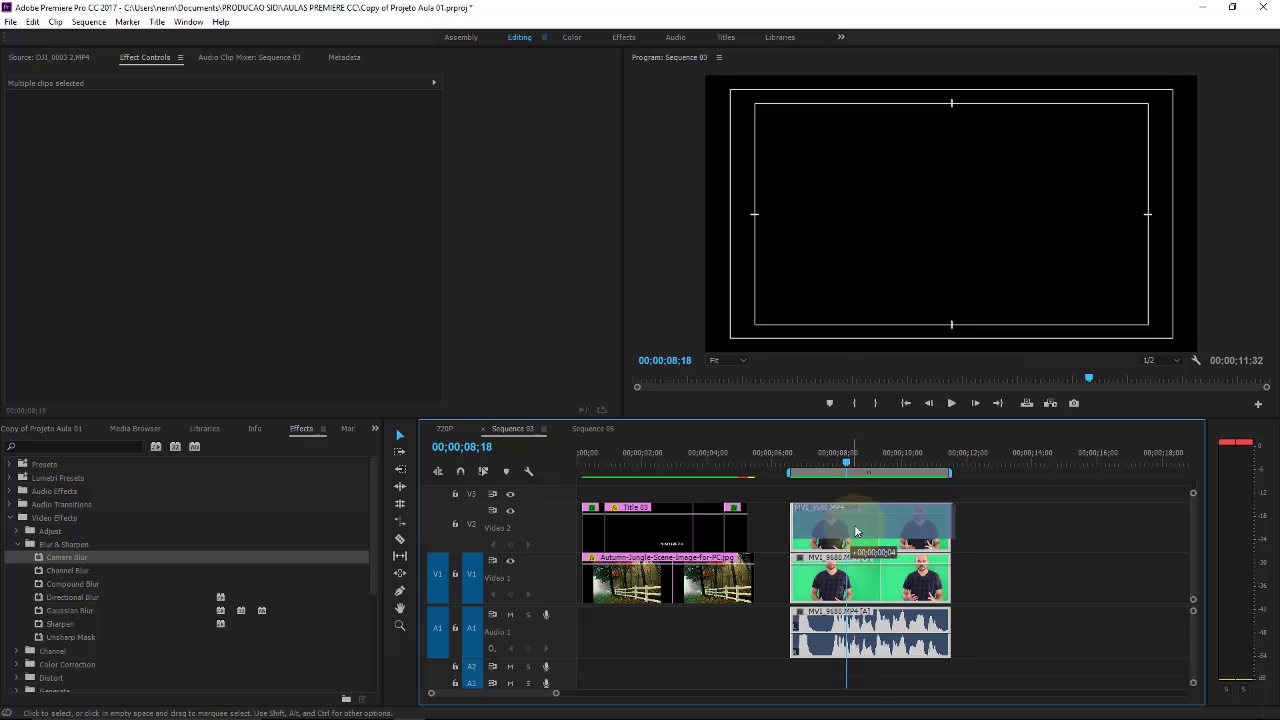
pyautogui.moveTo(851, 525); pyautogui.dragTo(856, 525)
pyautogui.moveTo(846, 461); pyautogui.dragTo(793, 462)
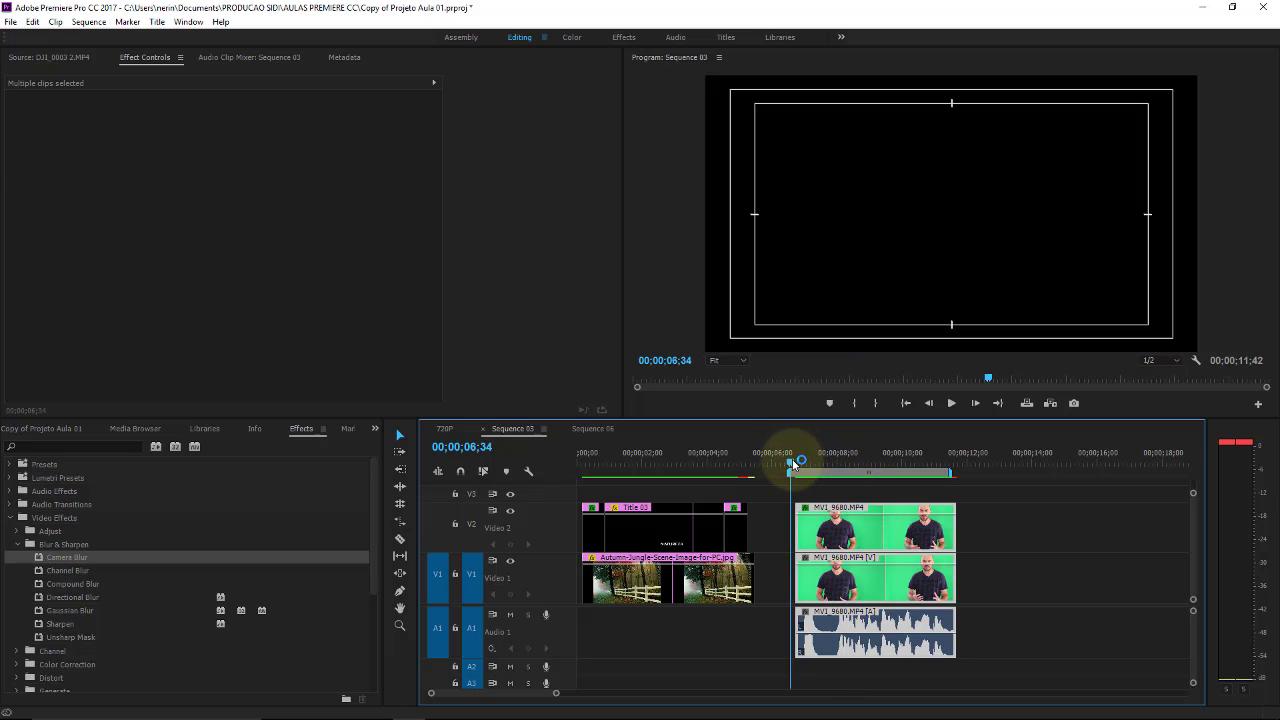
pyautogui.press('space')
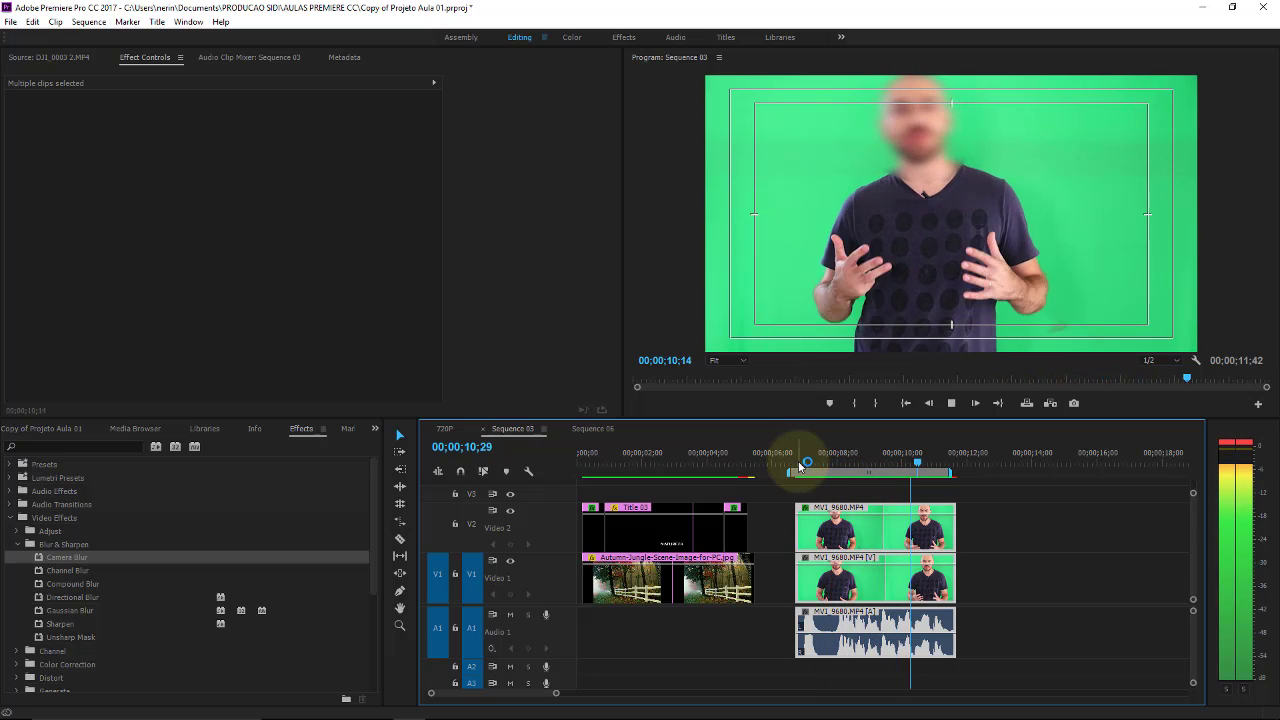
pyautogui.press('space')
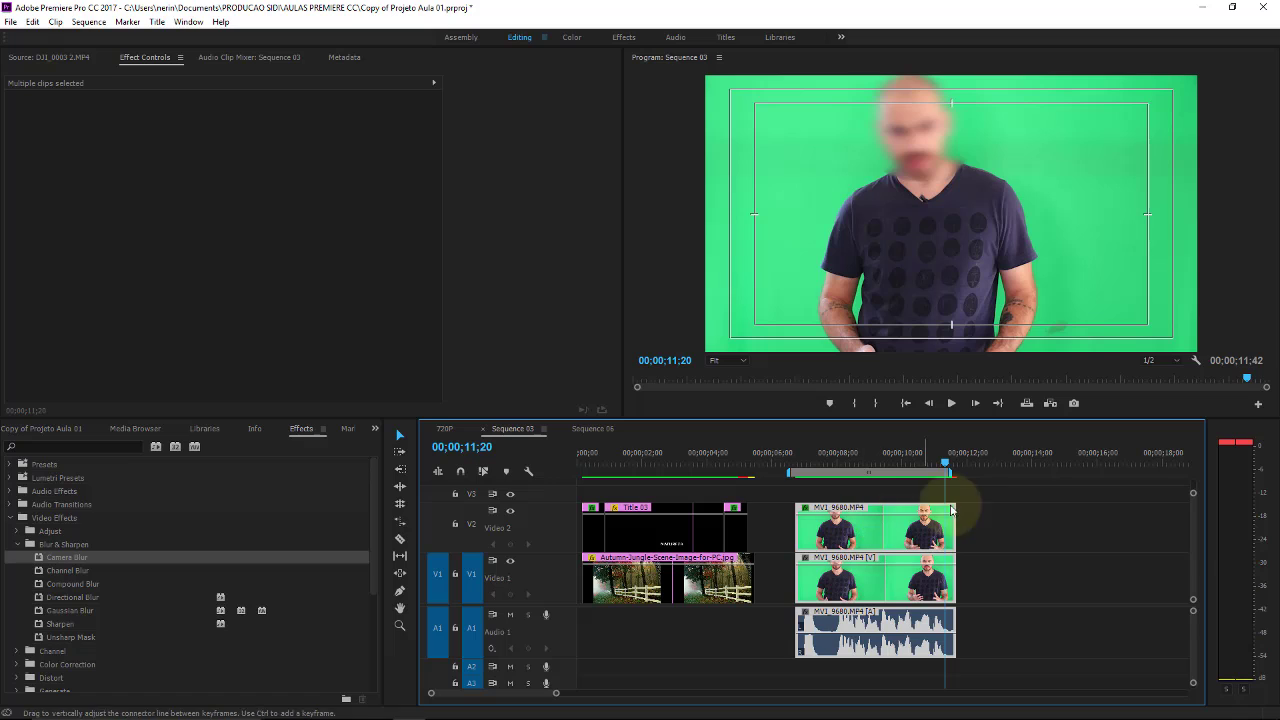
pyautogui.click(995, 517)
pyautogui.click(940, 535)
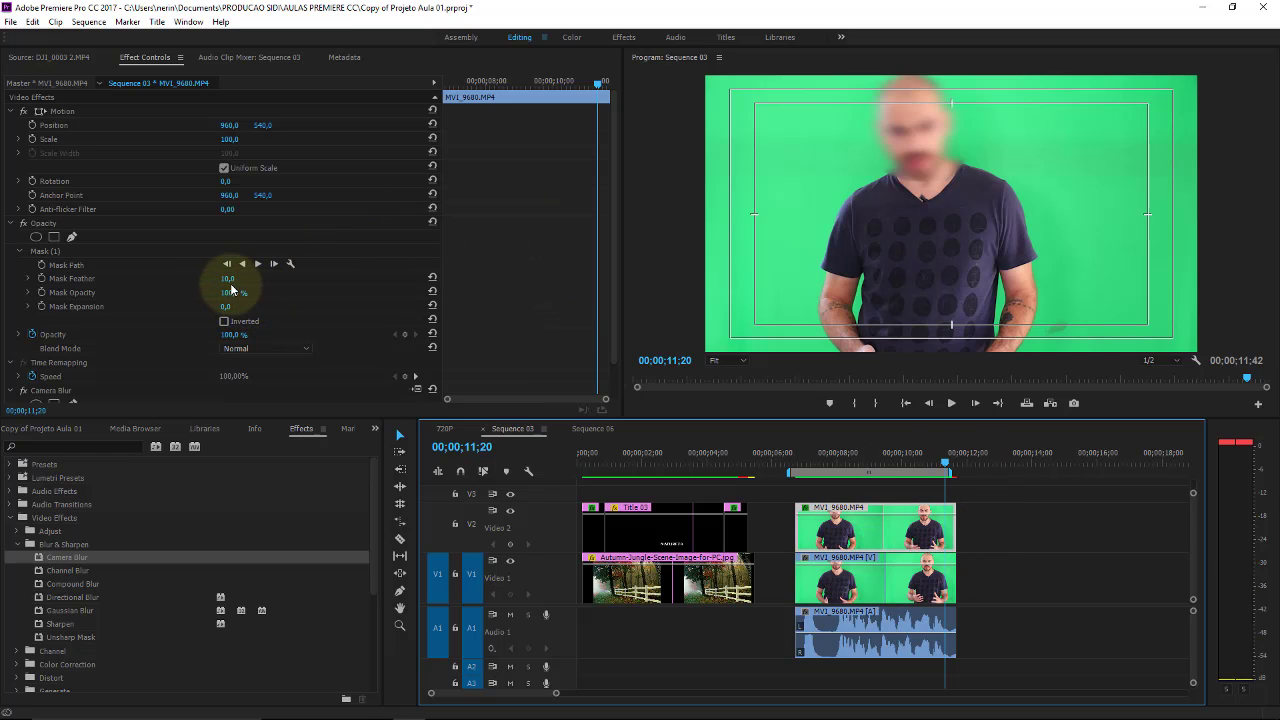
# Raise the head mask's Mask Feather to 132 and review it between 08;00 and 09;15
pyautogui.moveTo(228, 278); pyautogui.dragTo(334, 249)
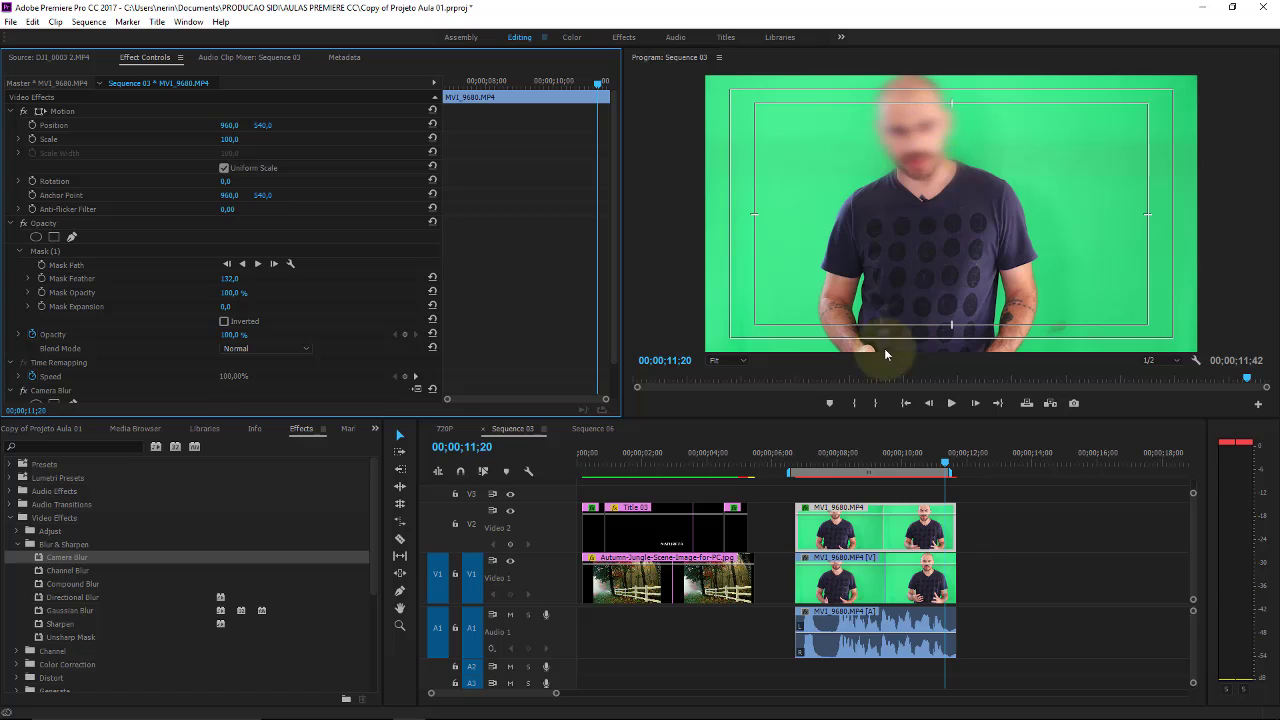
pyautogui.moveTo(866, 460); pyautogui.dragTo(891, 458)
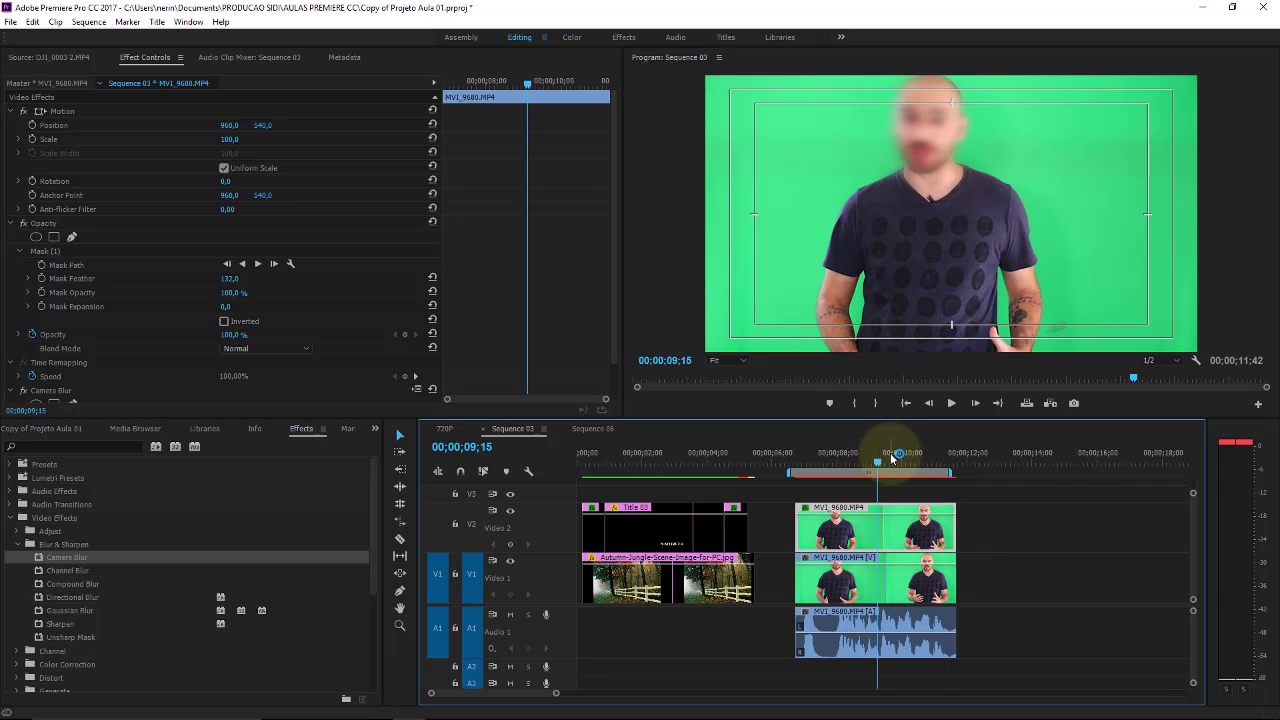
pyautogui.moveTo(891, 458); pyautogui.dragTo(838, 460)
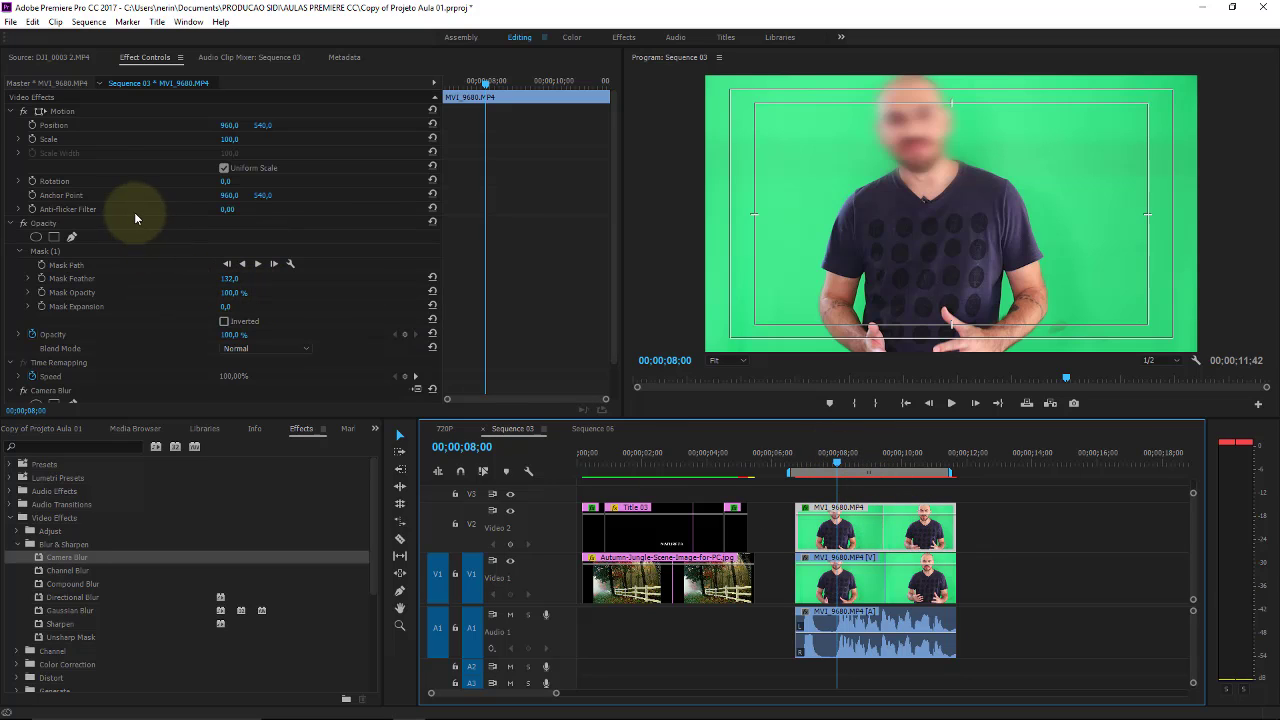
pyautogui.click(251, 349)
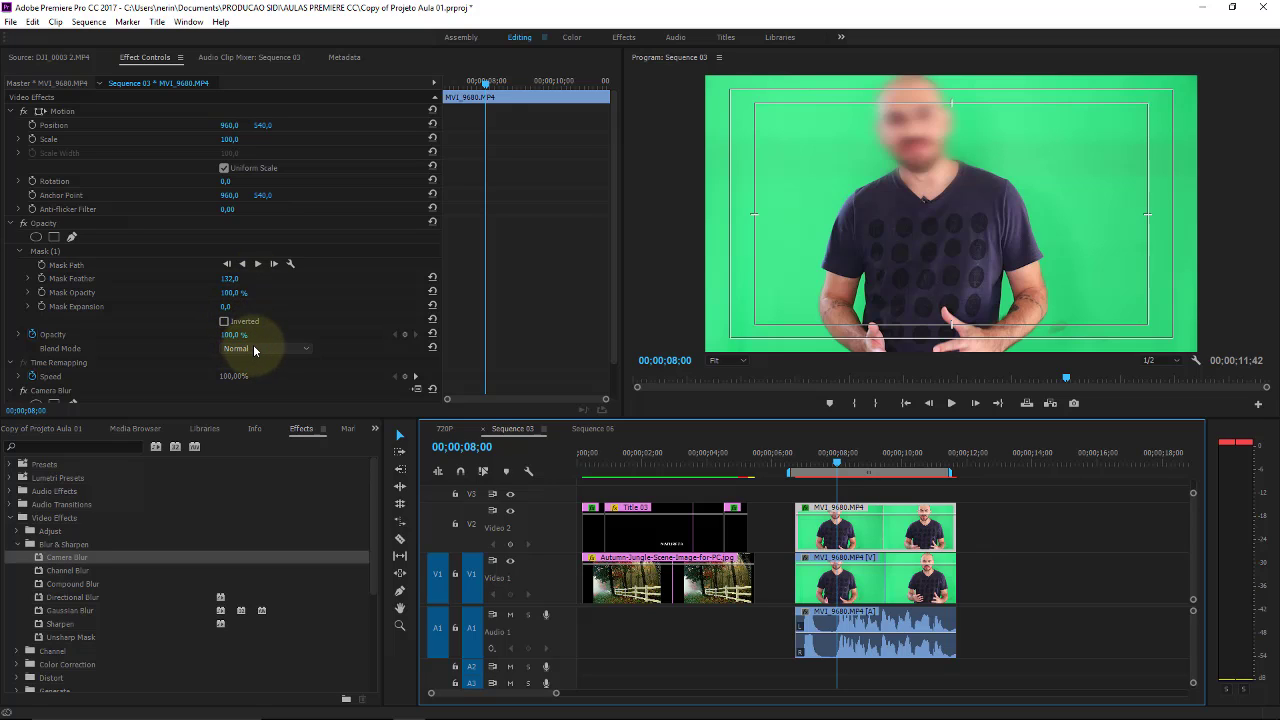
pyautogui.click(331, 340)
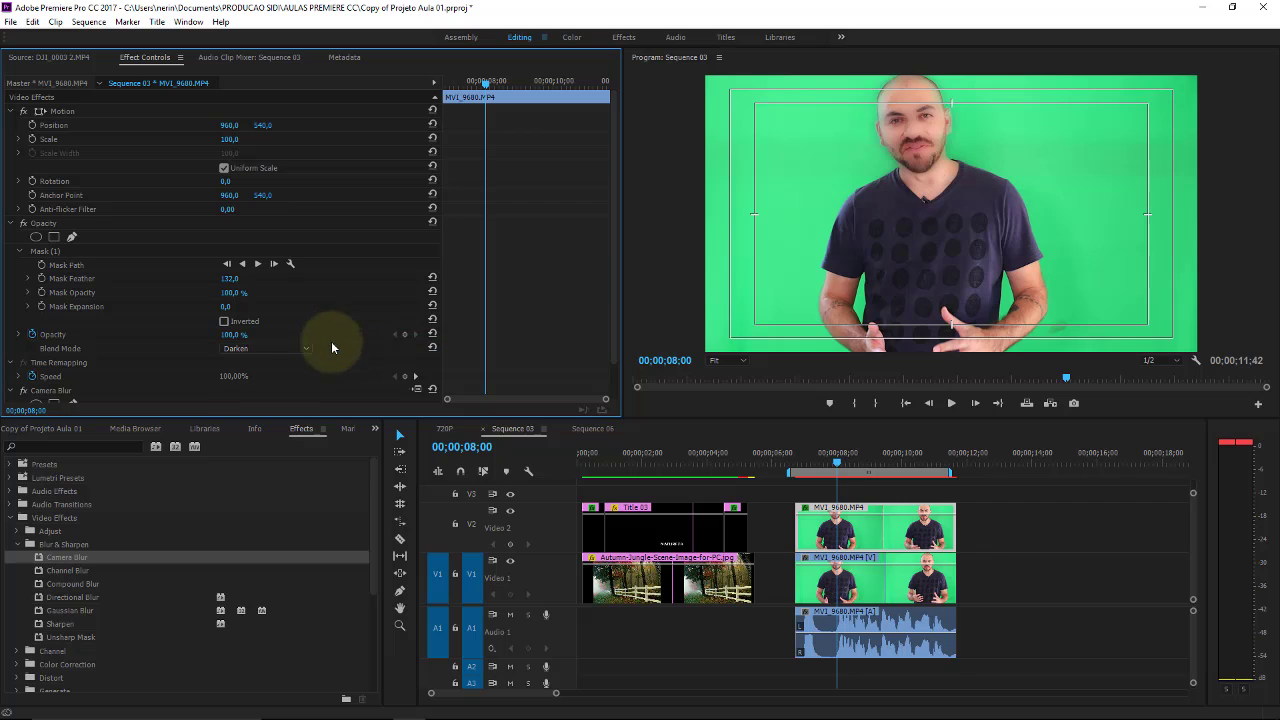
pyautogui.click(289, 350)
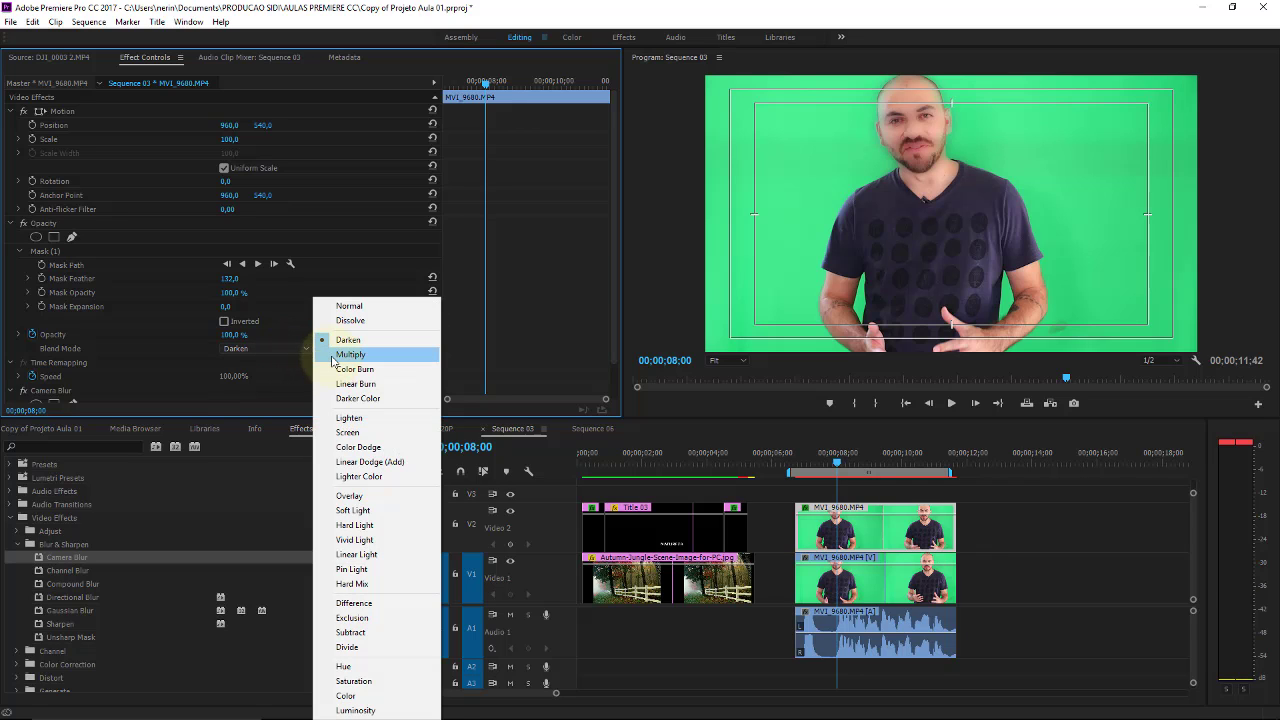
pyautogui.click(332, 356)
pyautogui.click(284, 352)
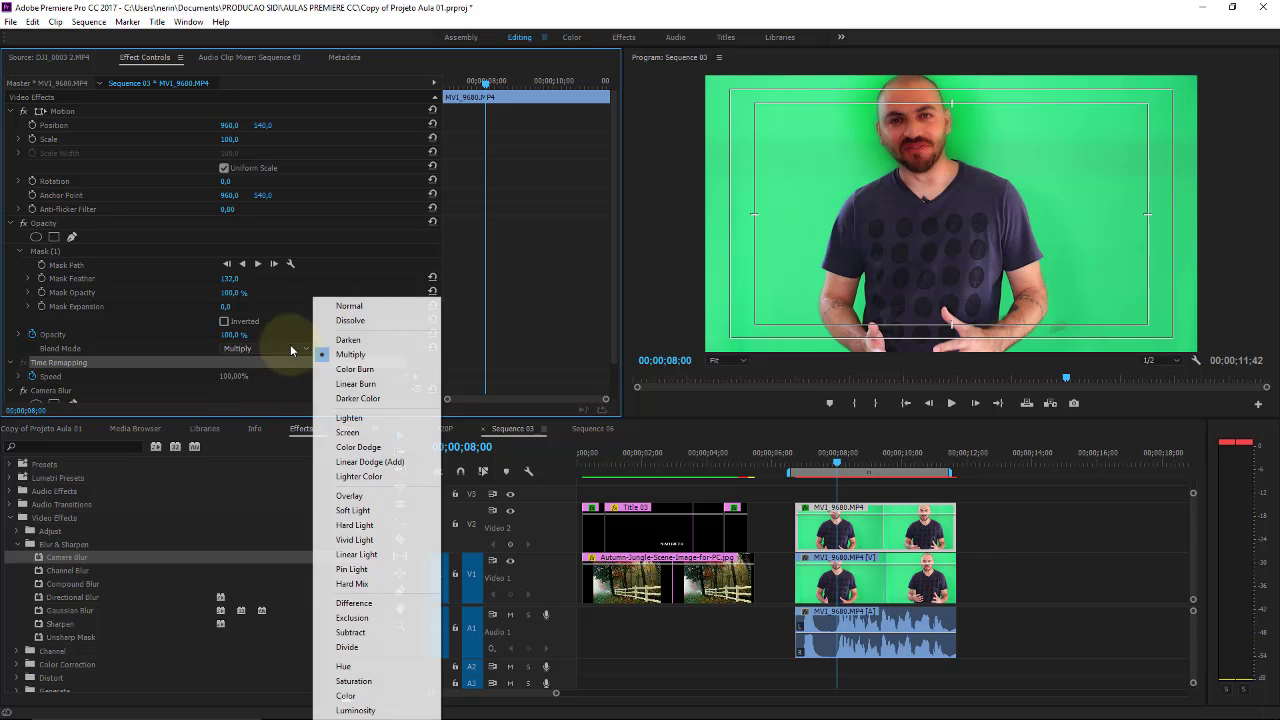
pyautogui.click(337, 369)
pyautogui.click(282, 347)
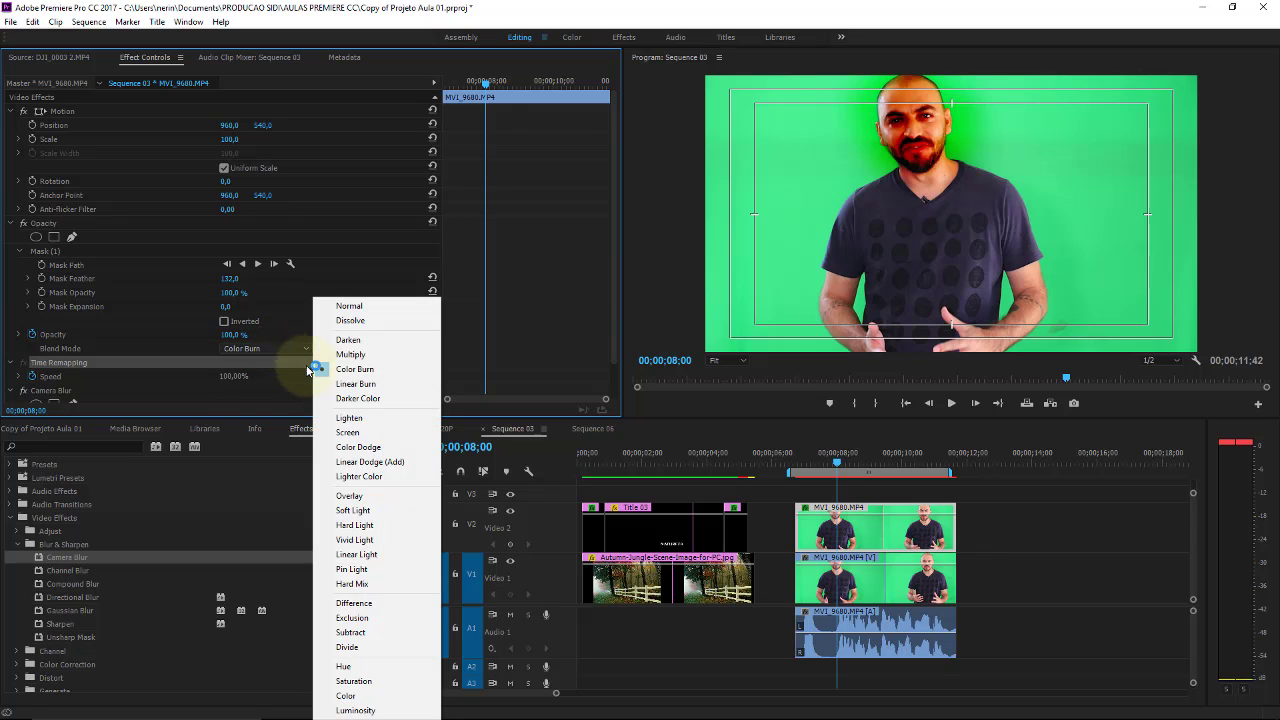
pyautogui.click(338, 386)
pyautogui.click(300, 347)
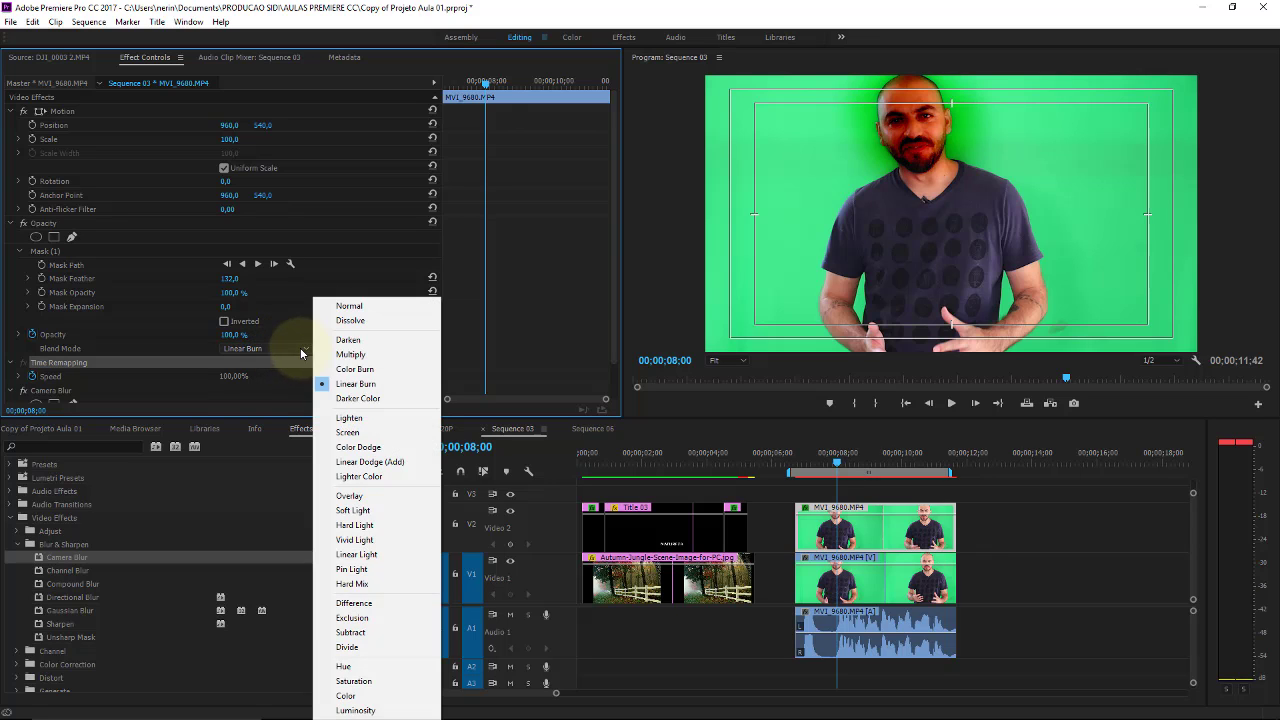
pyautogui.click(342, 399)
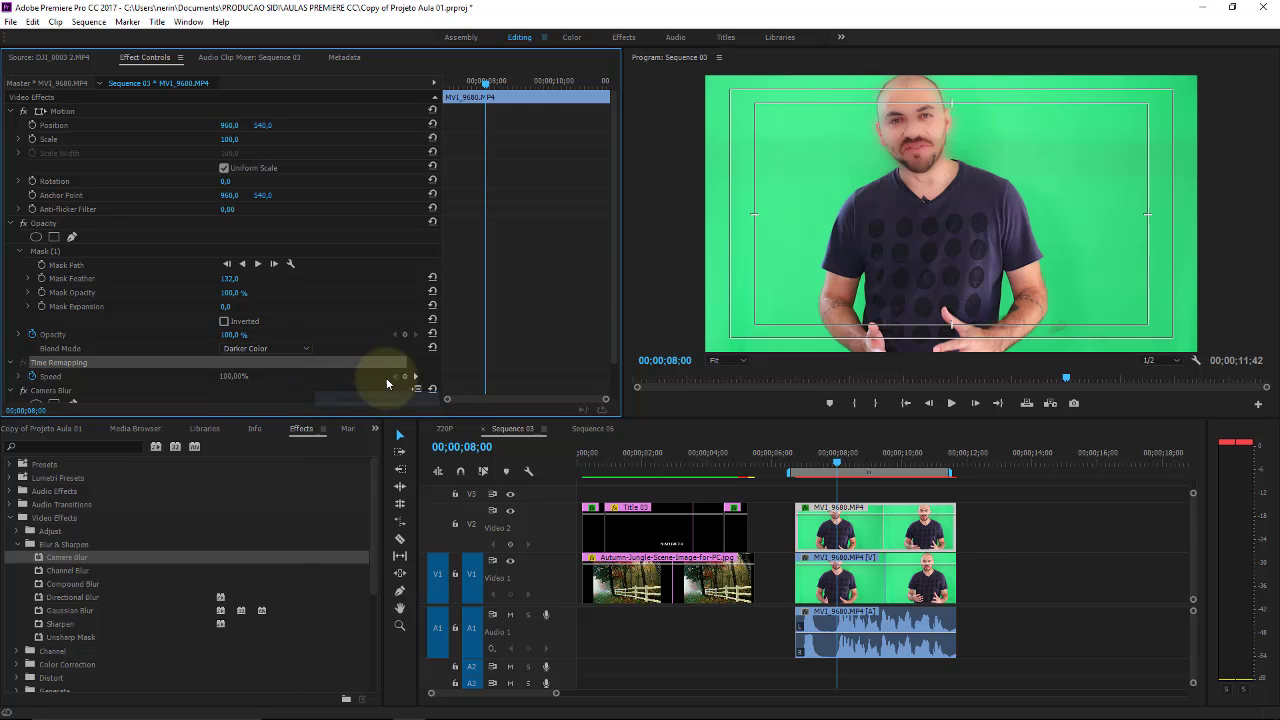
pyautogui.click(877, 456)
pyautogui.click(288, 347)
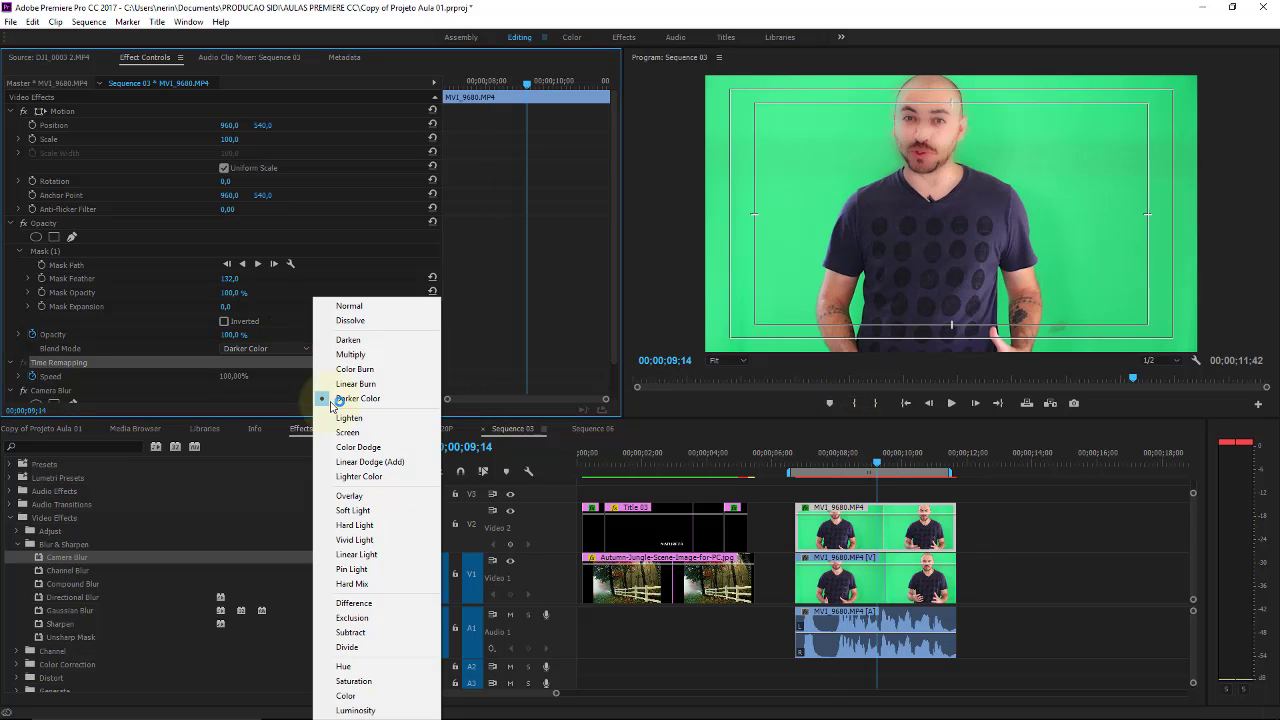
pyautogui.click(359, 493)
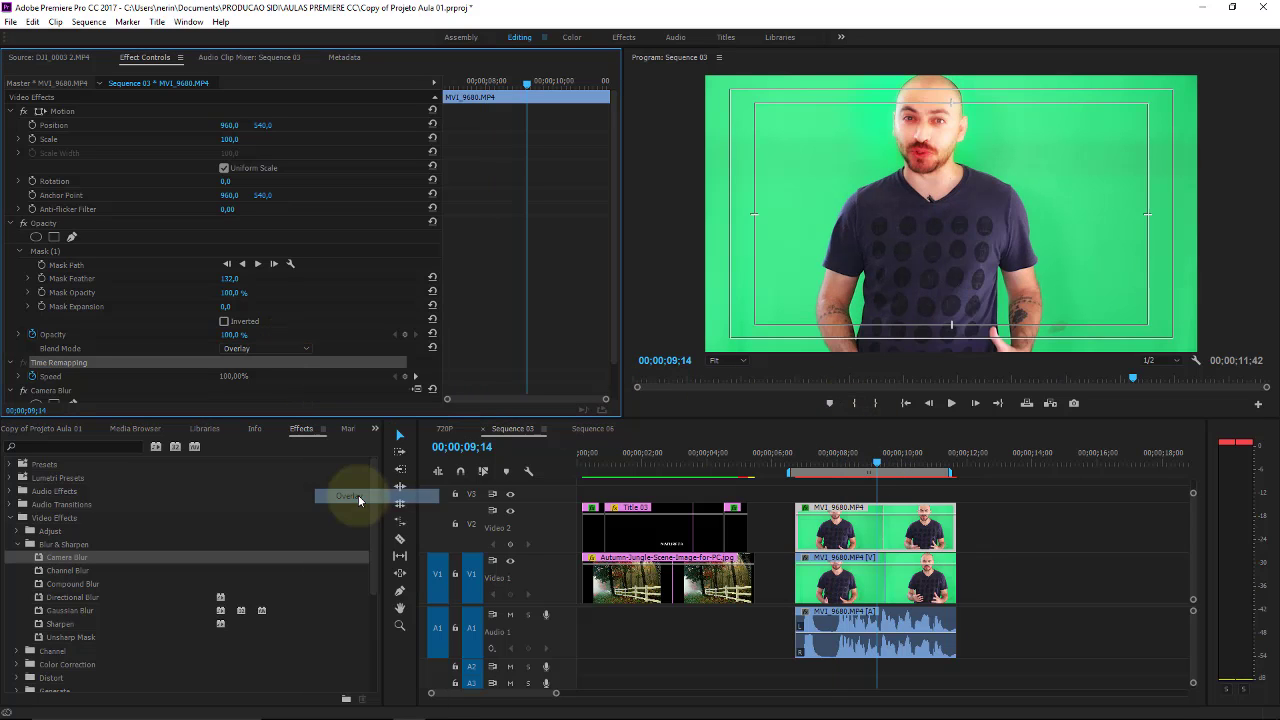
pyautogui.click(294, 350)
pyautogui.click(349, 306)
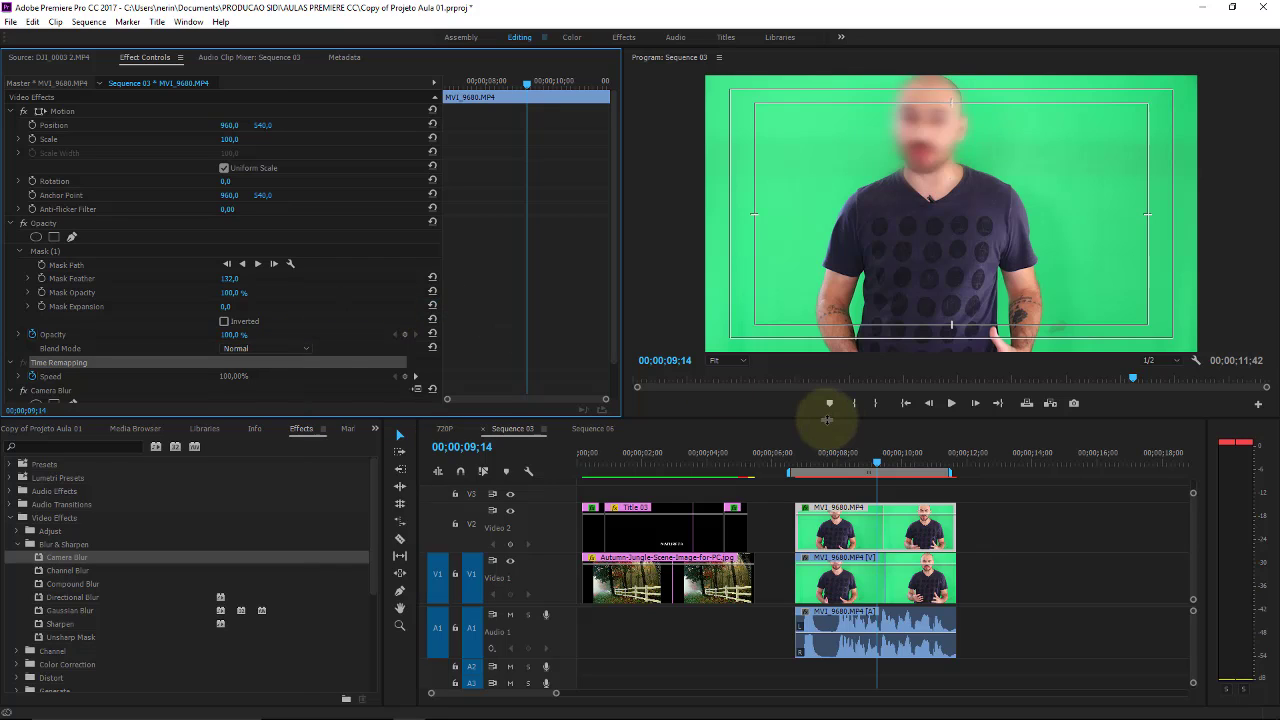